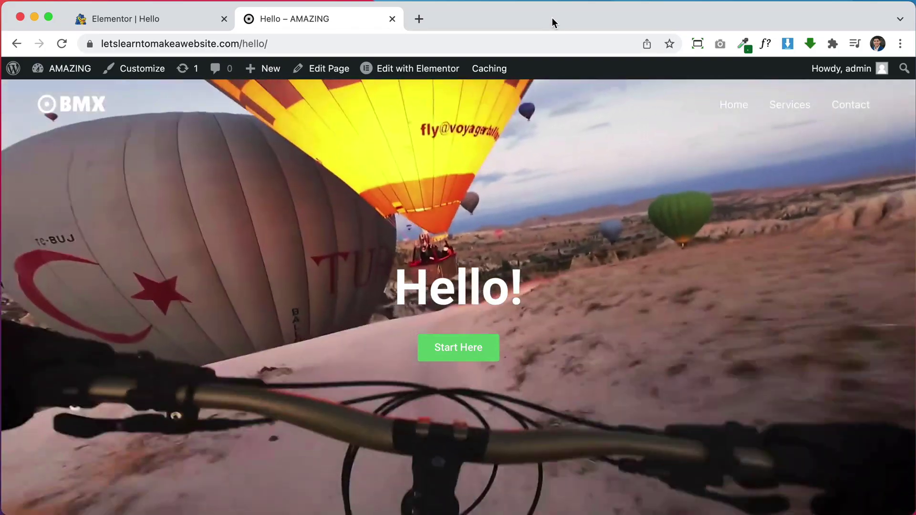
- Examine the published Hello page's video-background sections and the video's playback controls
scroll(648, 408, down, 10)
scroll(648, 407, down, 3)
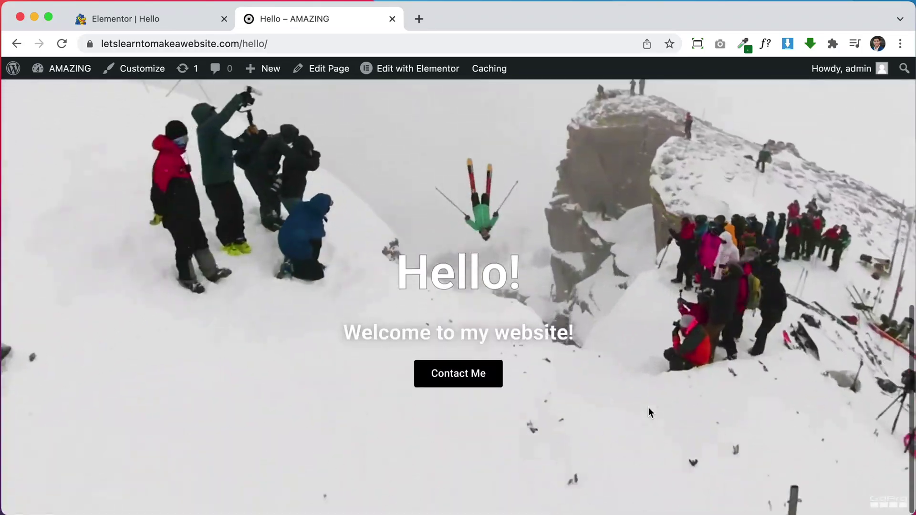
mouse_move(187, 432)
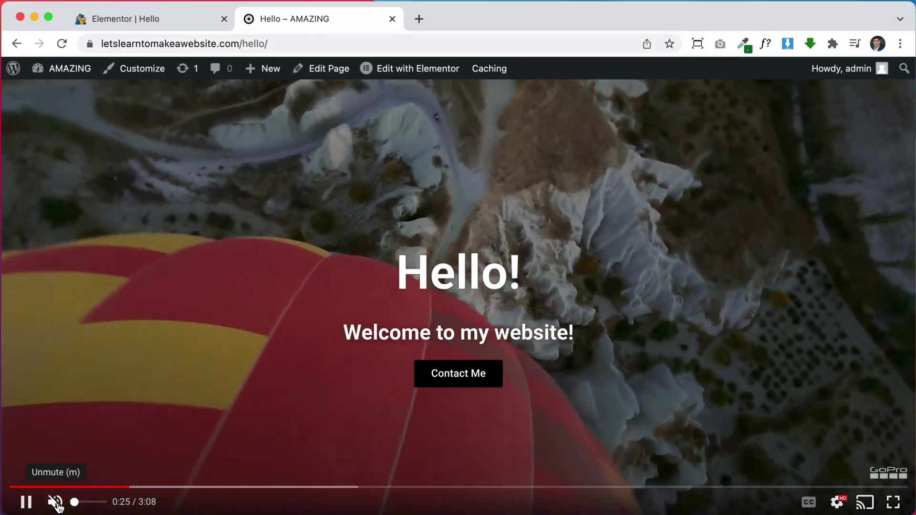
click(76, 496)
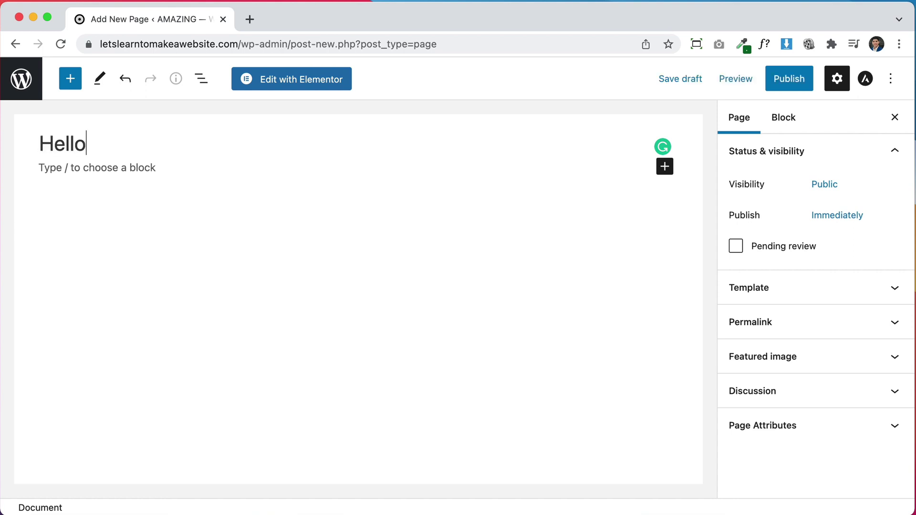
- Publish the new page titled Hello and open it for editing with Elementor
click(771, 76)
click(771, 77)
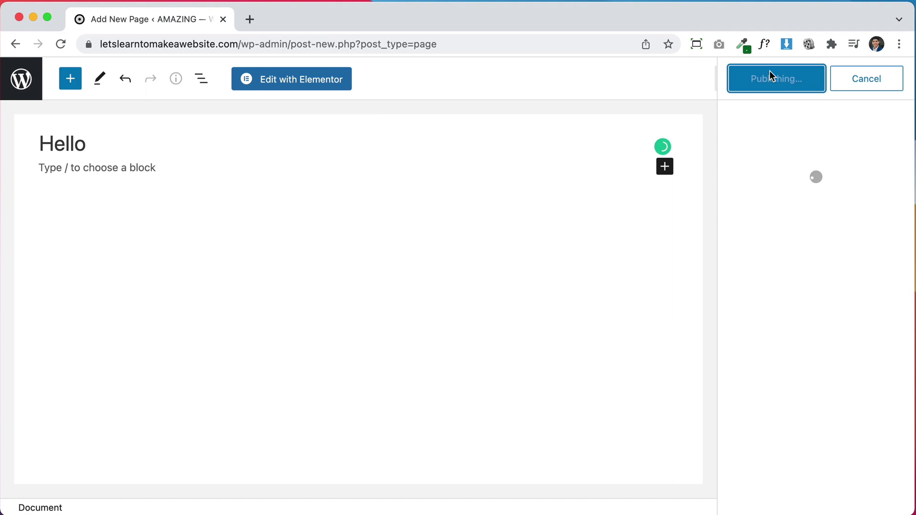
click(303, 80)
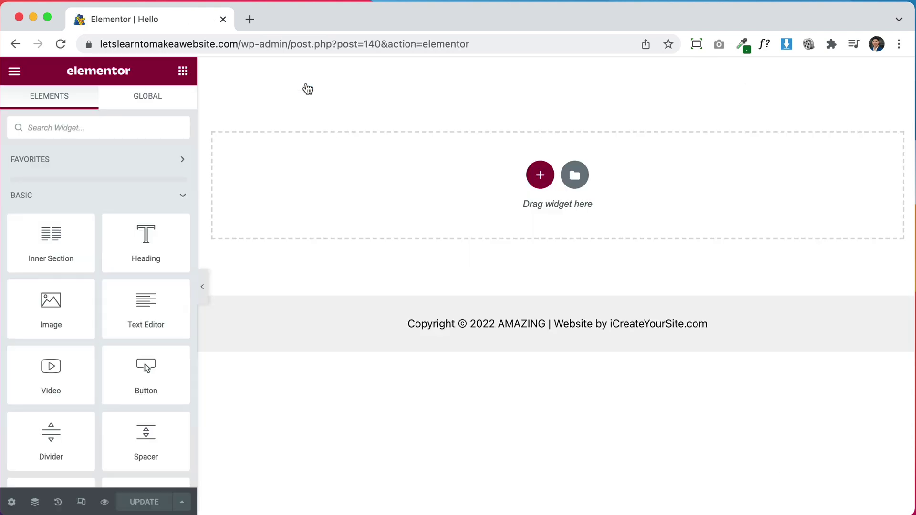
- Add a single-column section to the page and give it a minimum height of 550 px
click(541, 178)
click(356, 212)
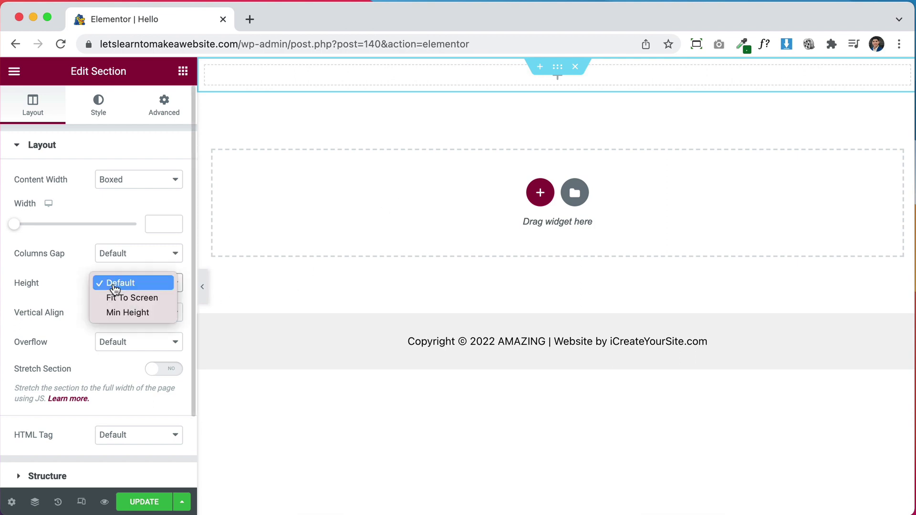
click(137, 314)
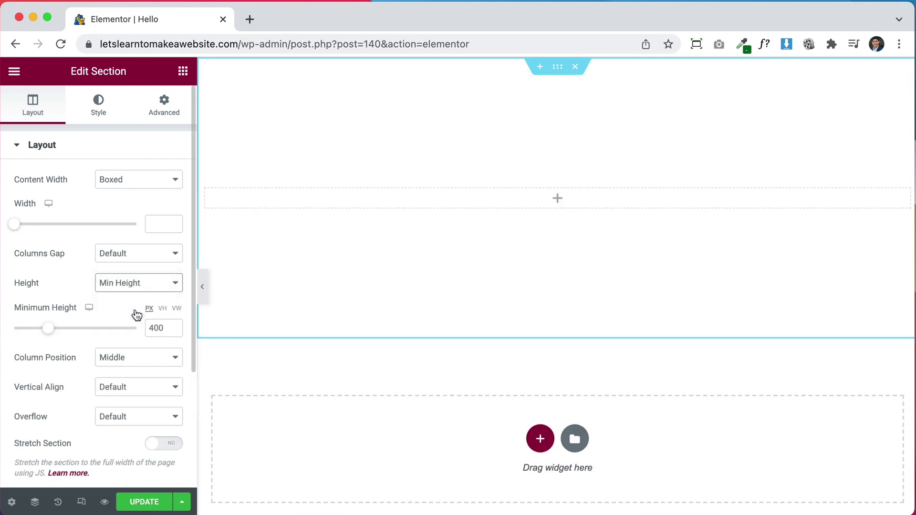
drag(49, 329, 59, 330)
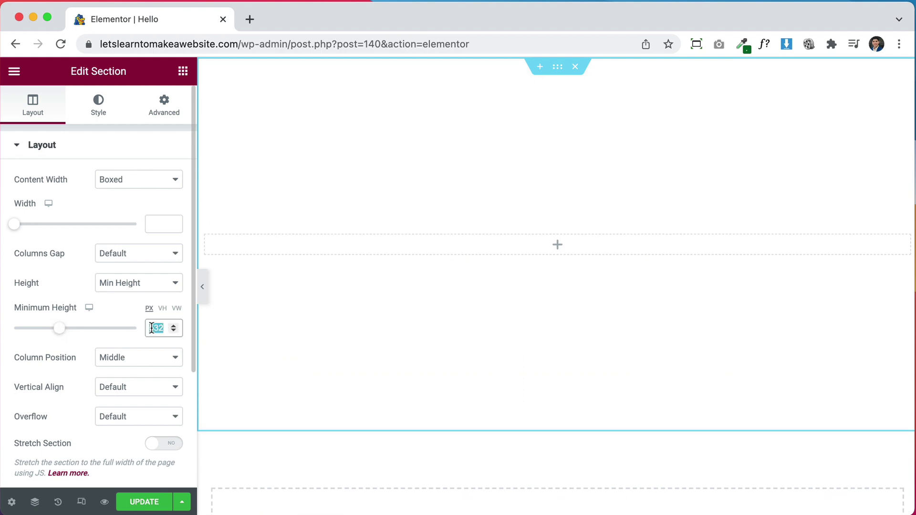
text(550)
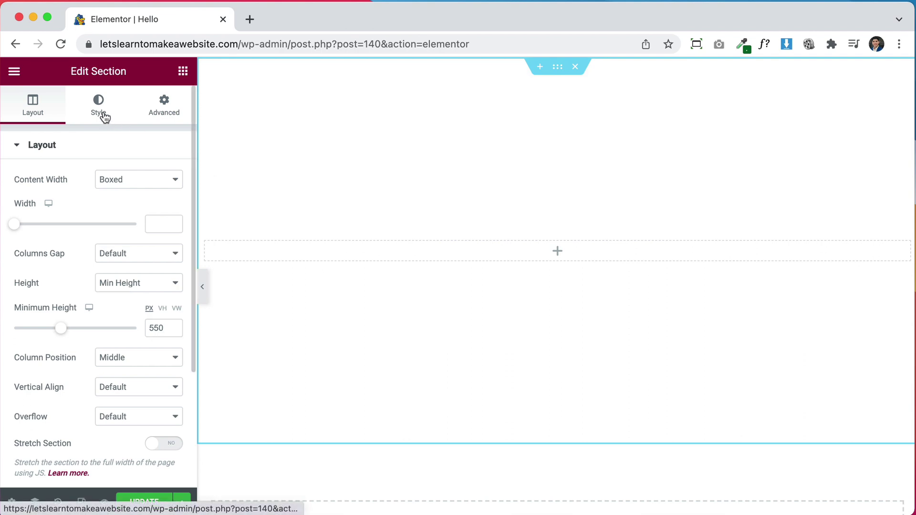
- Try a classic dark brown background, #442727, on the section
click(104, 117)
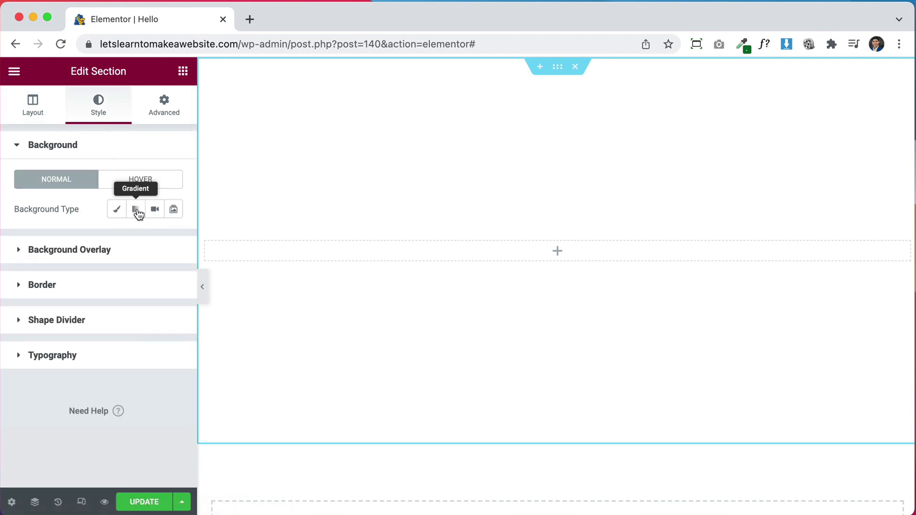
click(115, 214)
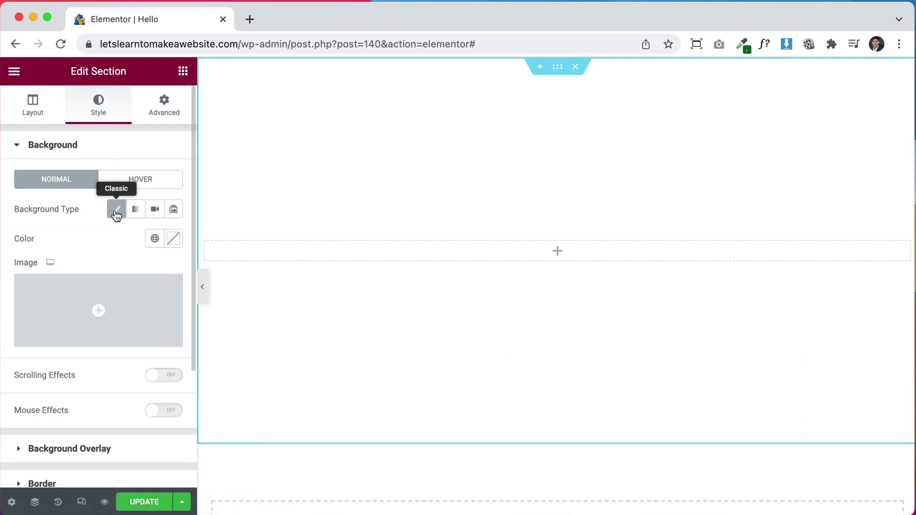
click(168, 238)
drag(169, 288, 167, 380)
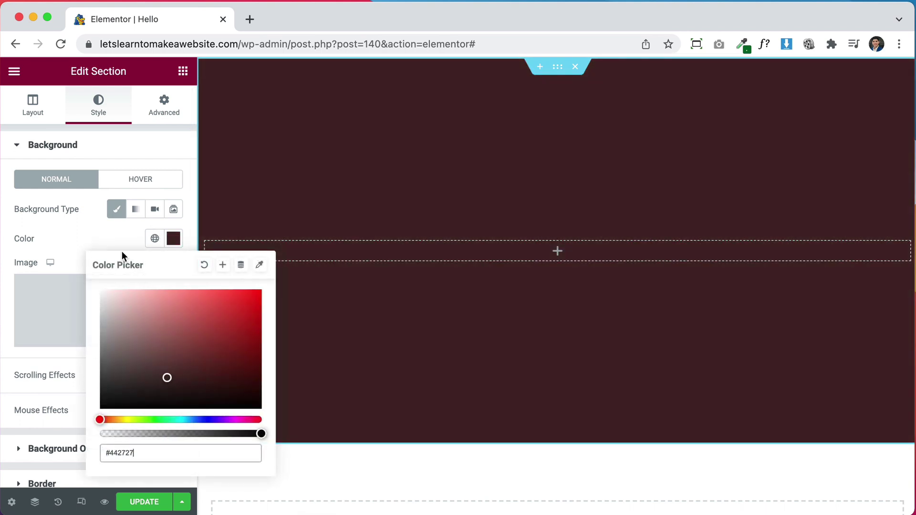
click(85, 237)
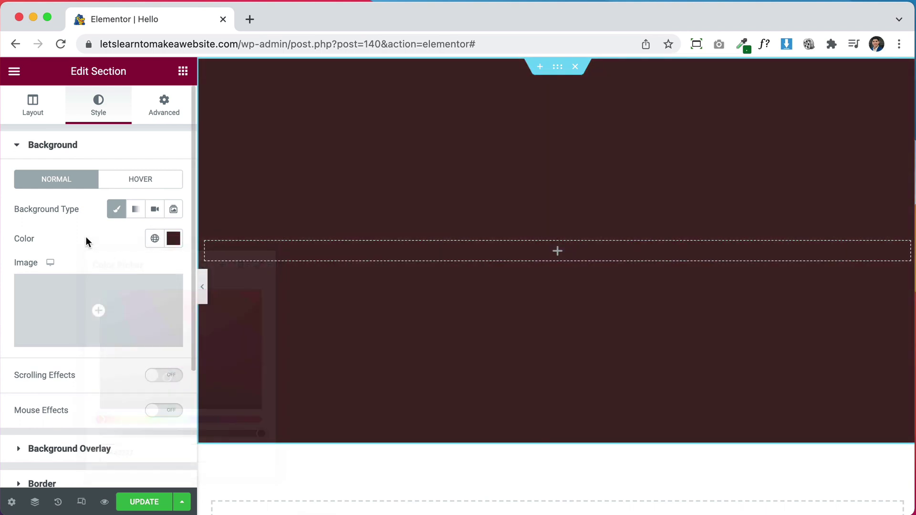
- Give the section a video background linked to the YouTube video GoPro: Best of 2021 - Year in Review
click(155, 212)
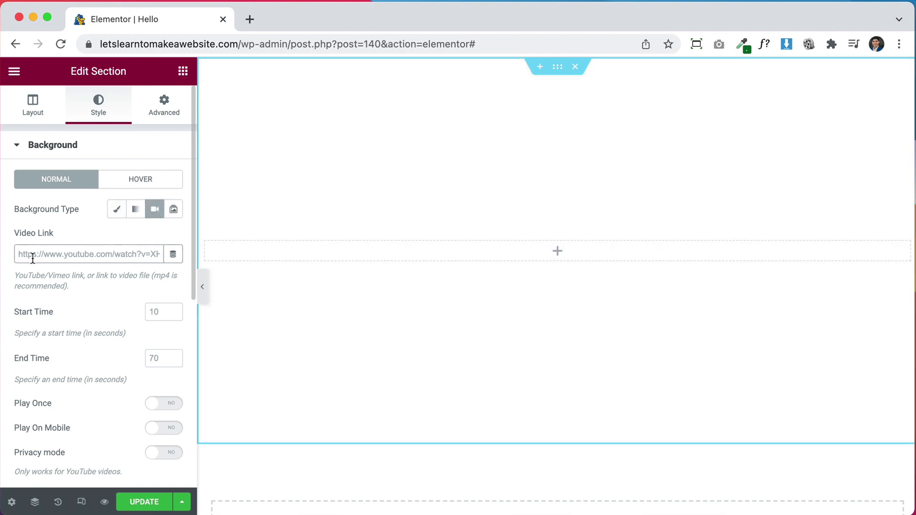
click(249, 19)
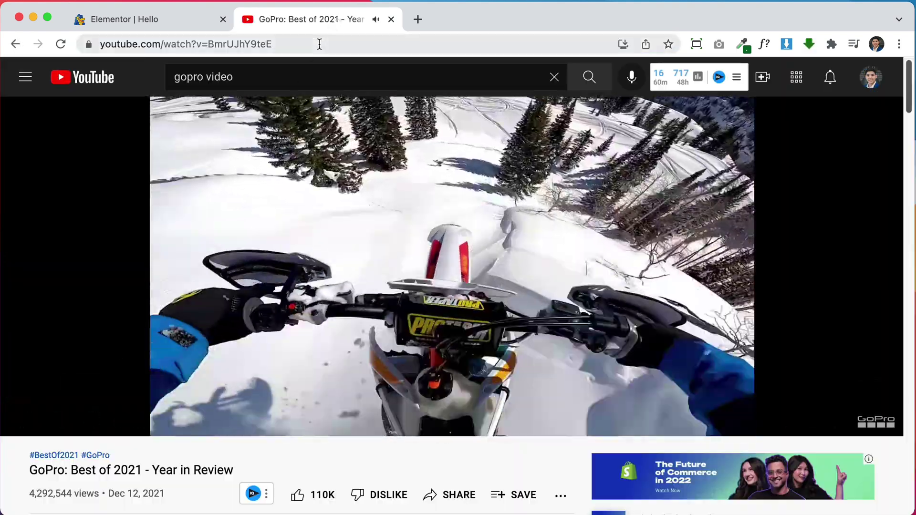
click(318, 45)
key(super+c)
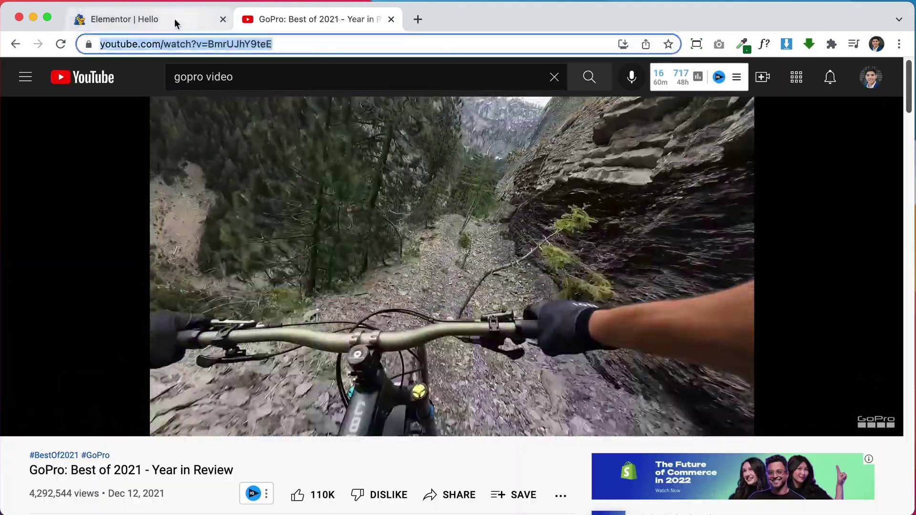
click(173, 19)
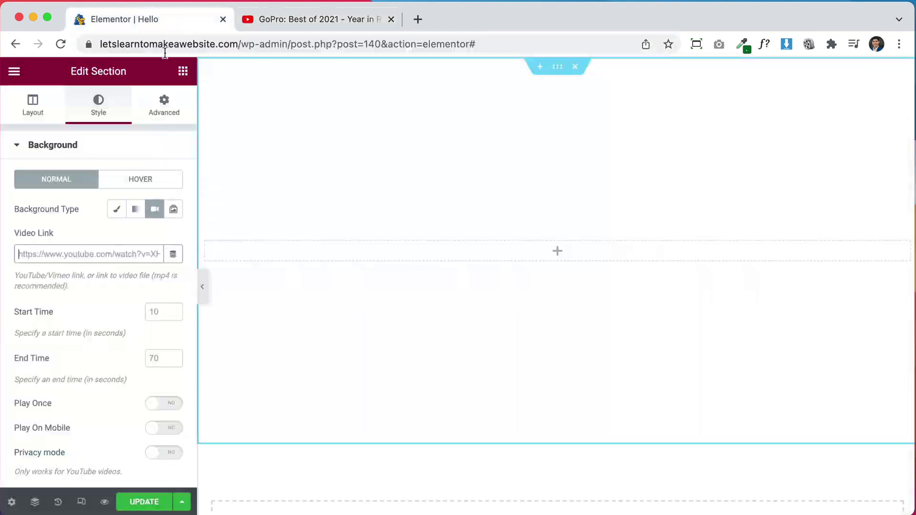
key(super+v)
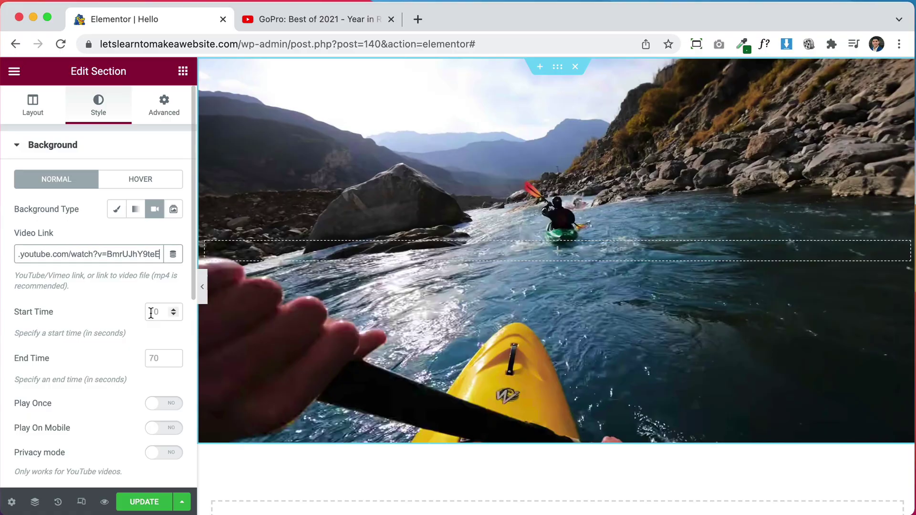
- Set the background video to start at 5 seconds and end at 30 seconds
click(151, 312)
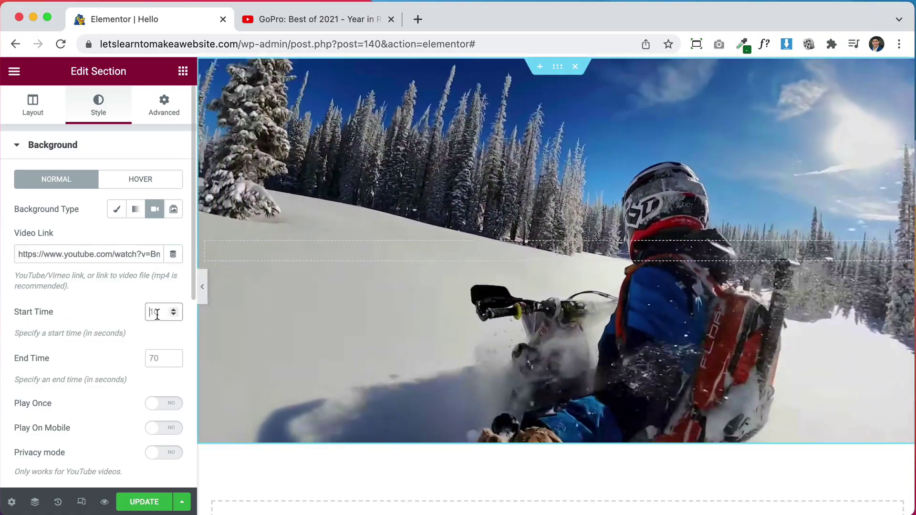
text(5)
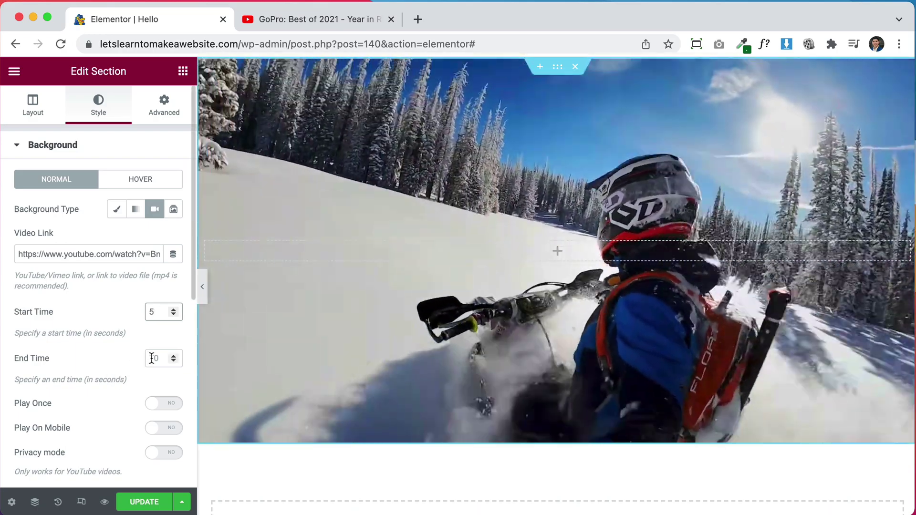
click(152, 358)
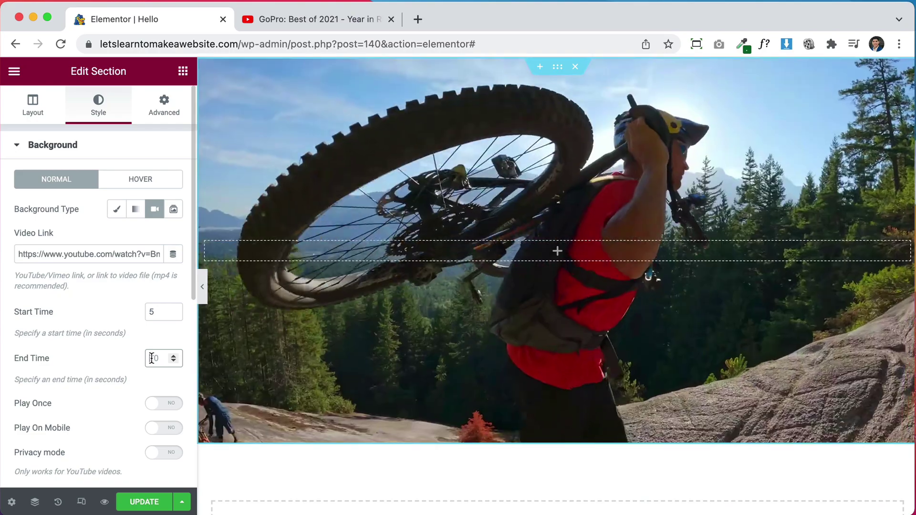
text(30)
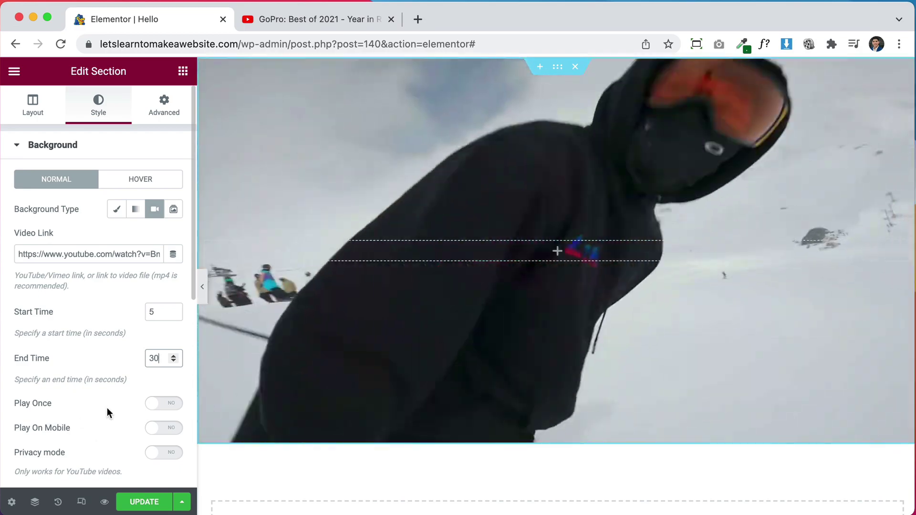
- Enable background video playback on mobile and set the snowy mountain photo with the red-jacketed person as the background fallback
scroll(107, 407, down, 2)
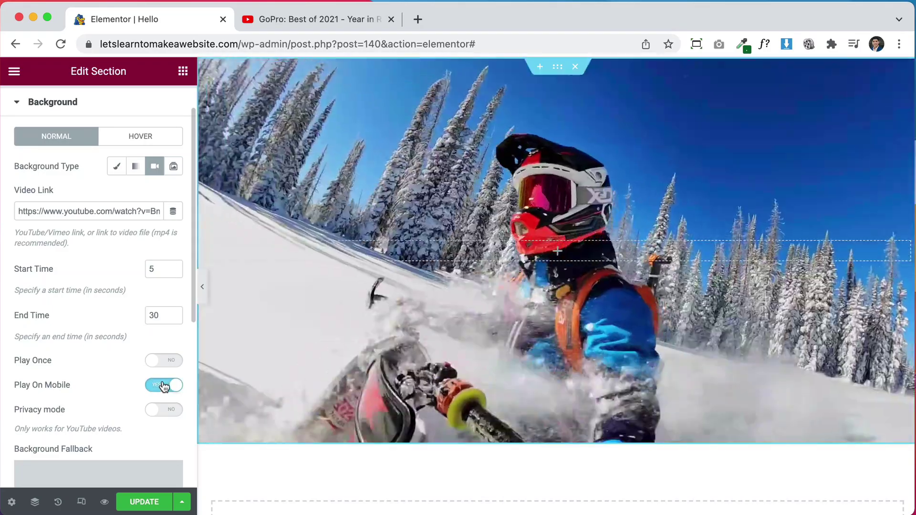
scroll(113, 309, down, 5)
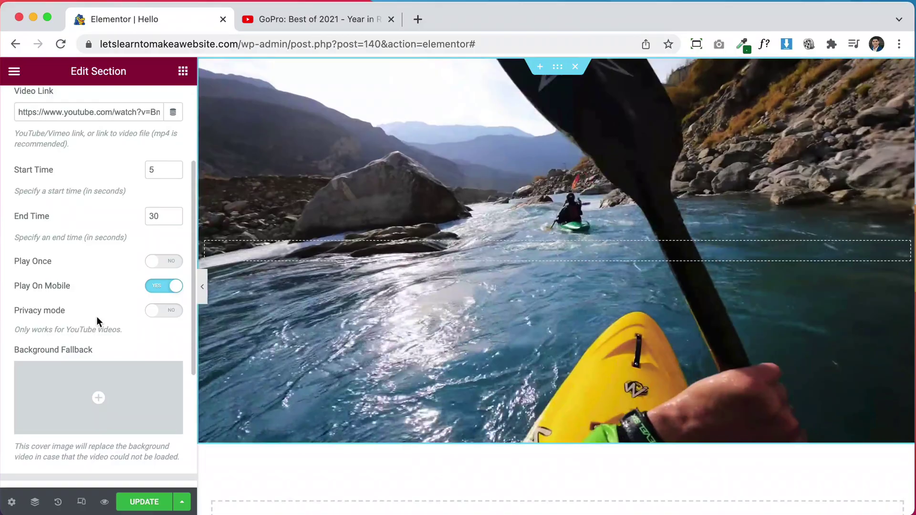
mouse_move(136, 401)
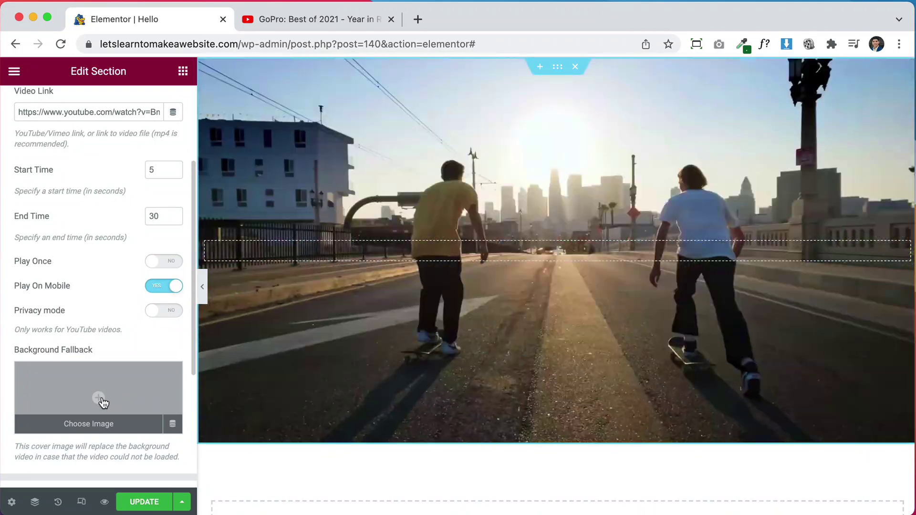
click(103, 402)
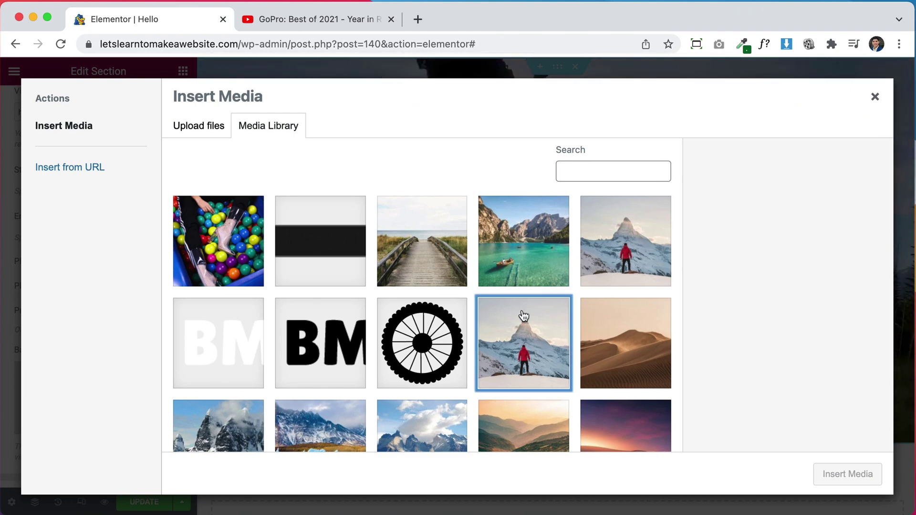
click(846, 475)
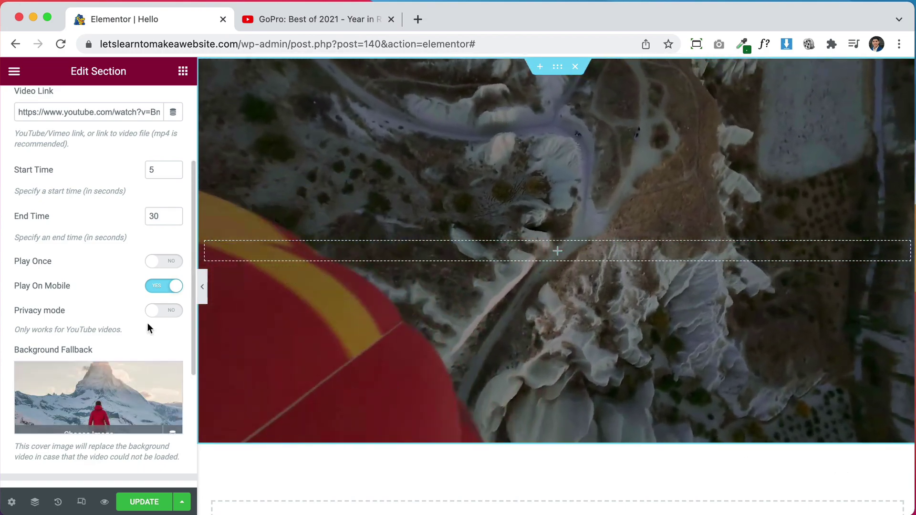
- Add a Heading widget inside the video-background section
scroll(136, 279, up, 5)
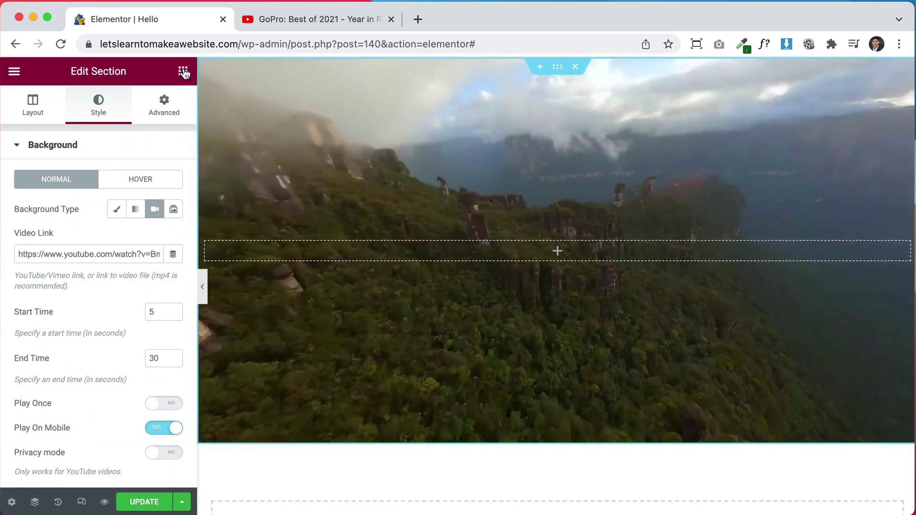
click(184, 72)
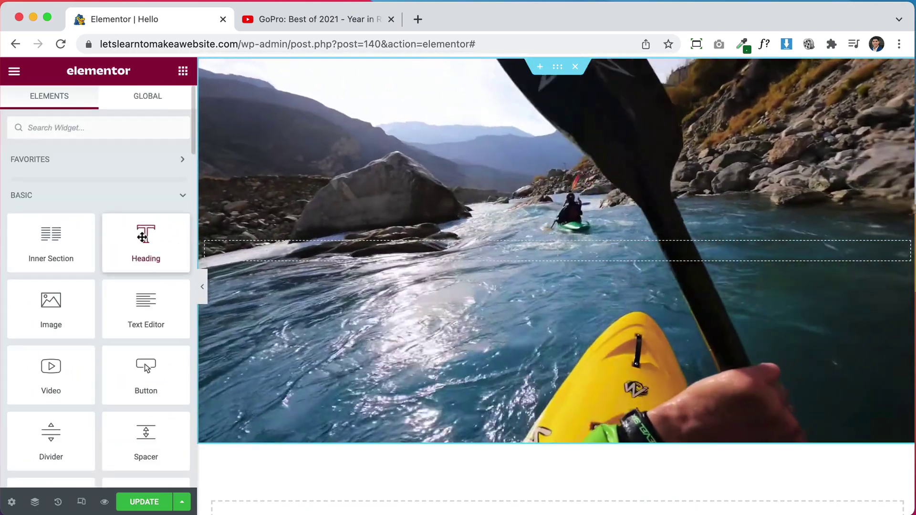
drag(142, 237, 430, 244)
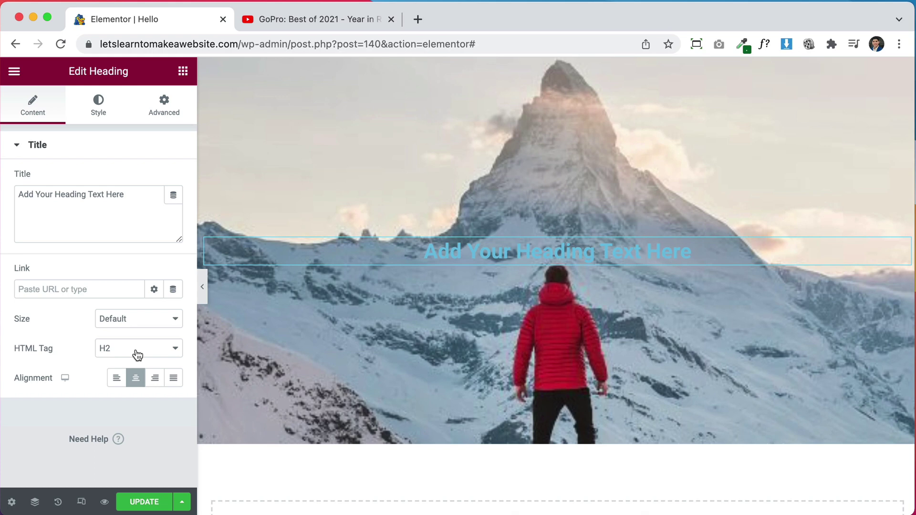
- Change the heading's text colour to white
click(98, 113)
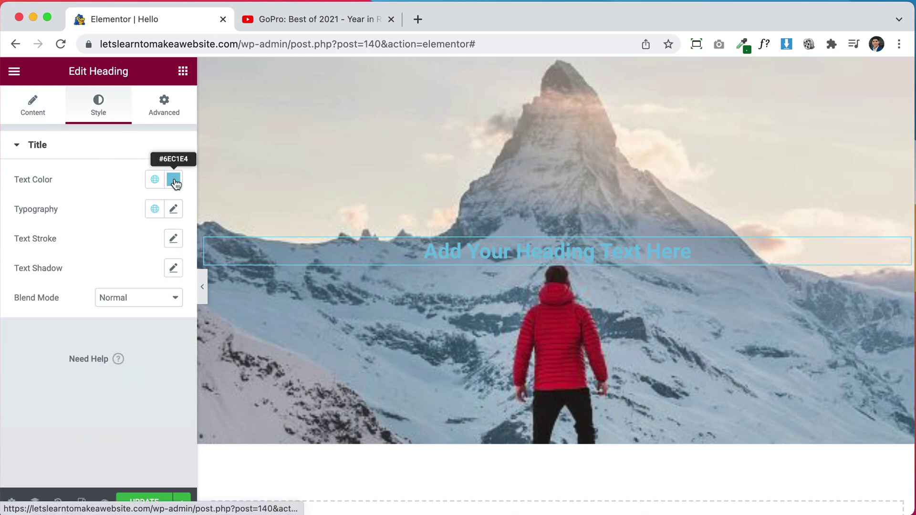
click(173, 179)
click(139, 278)
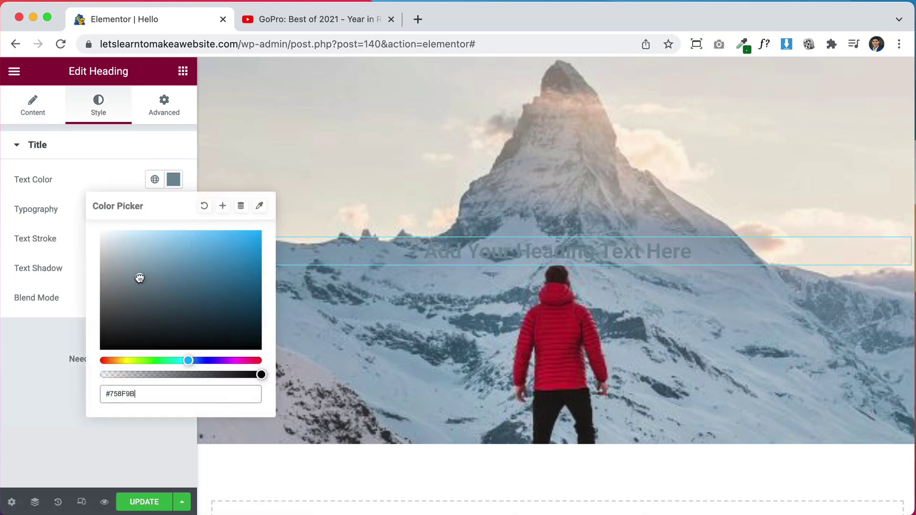
click(105, 157)
click(133, 152)
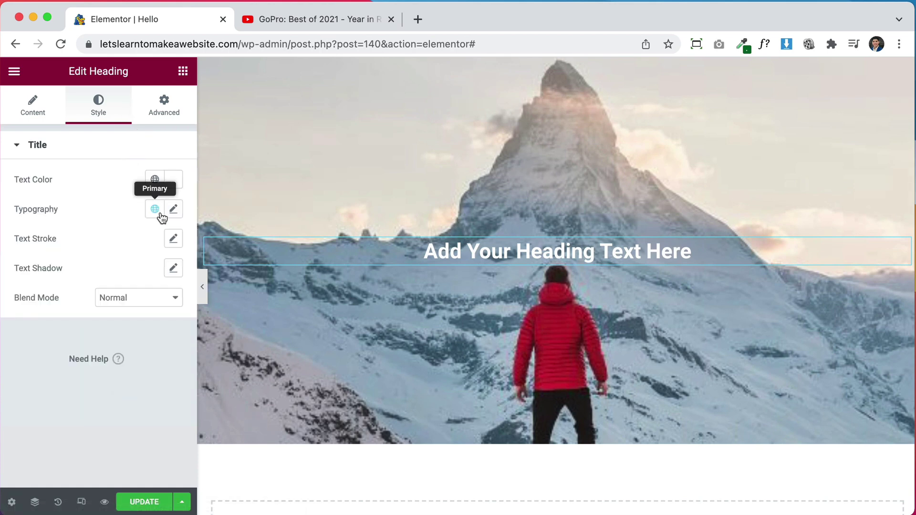
- Increase the heading's font size slightly and change its title to Hello!
click(172, 210)
drag(25, 320, 40, 319)
click(39, 119)
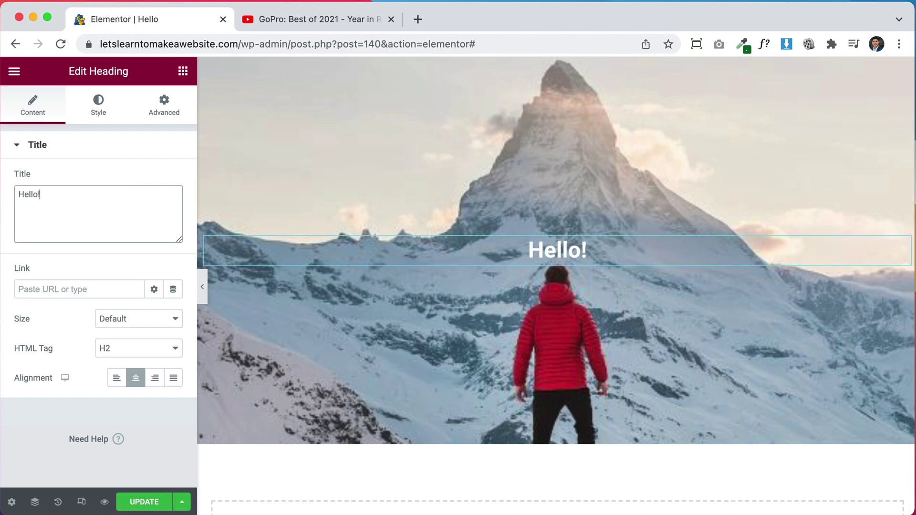
- Add a centred Start Here button below the Hello! heading and update the page
click(183, 73)
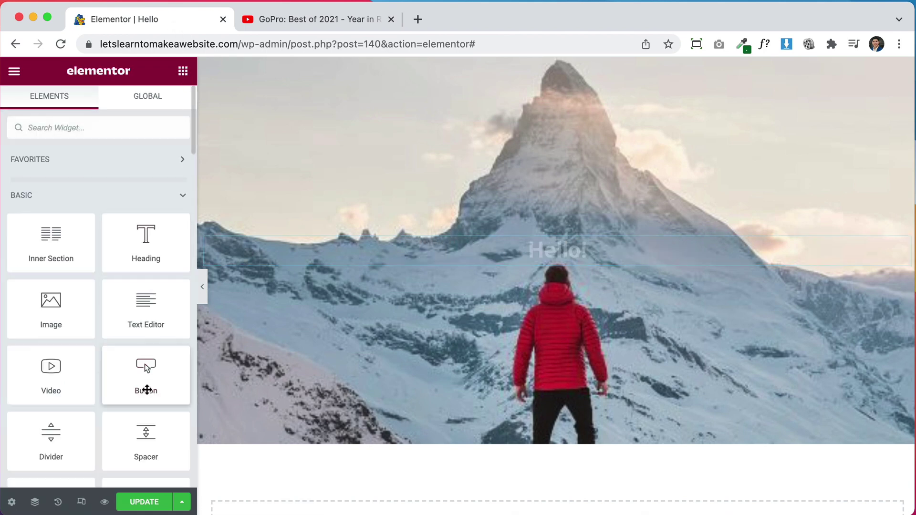
drag(148, 390, 559, 265)
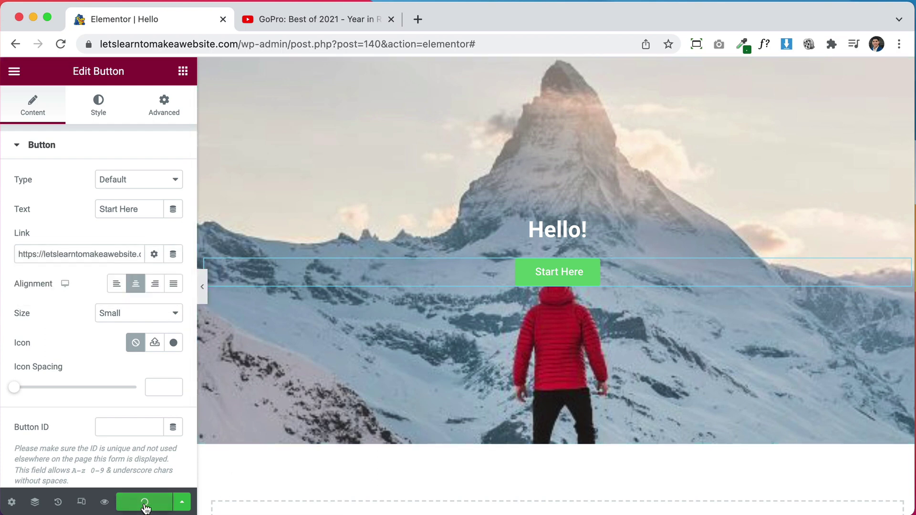
- Preview the Hello page's video background, closing the spare YouTube tab, and return to the Elementor editor
click(106, 503)
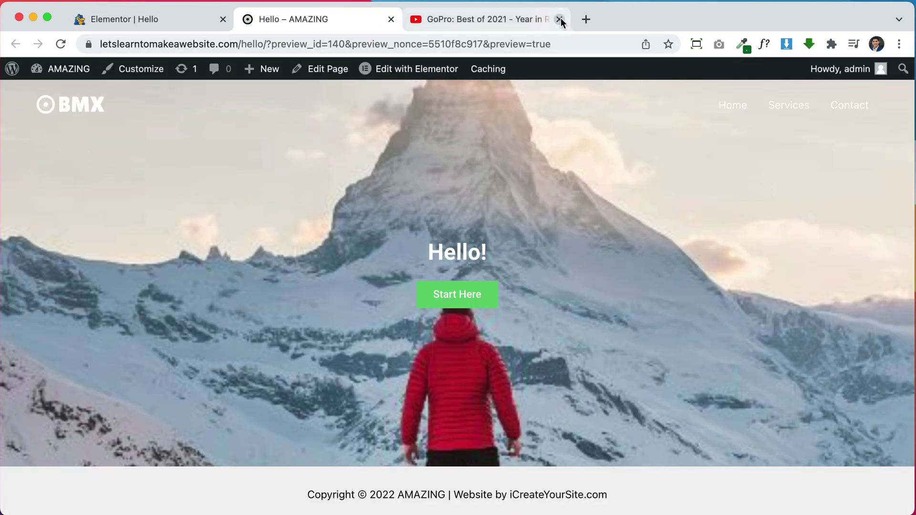
click(560, 19)
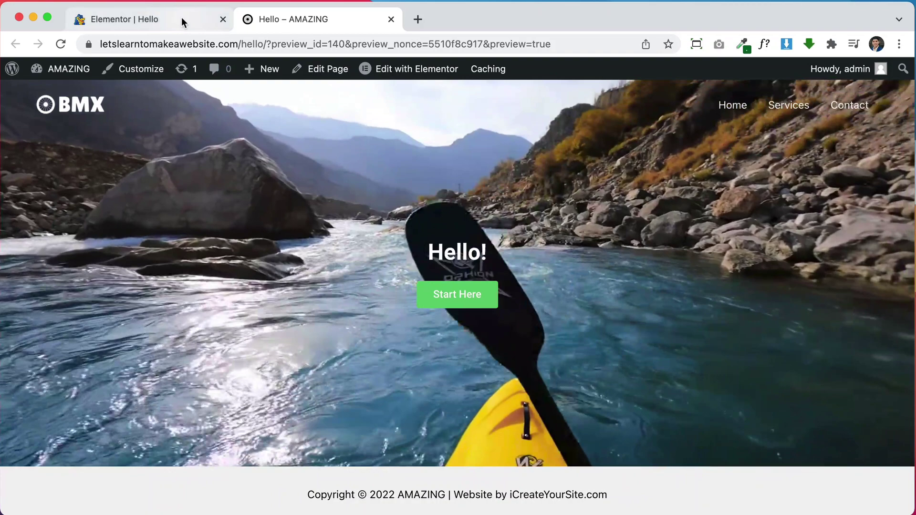
click(181, 22)
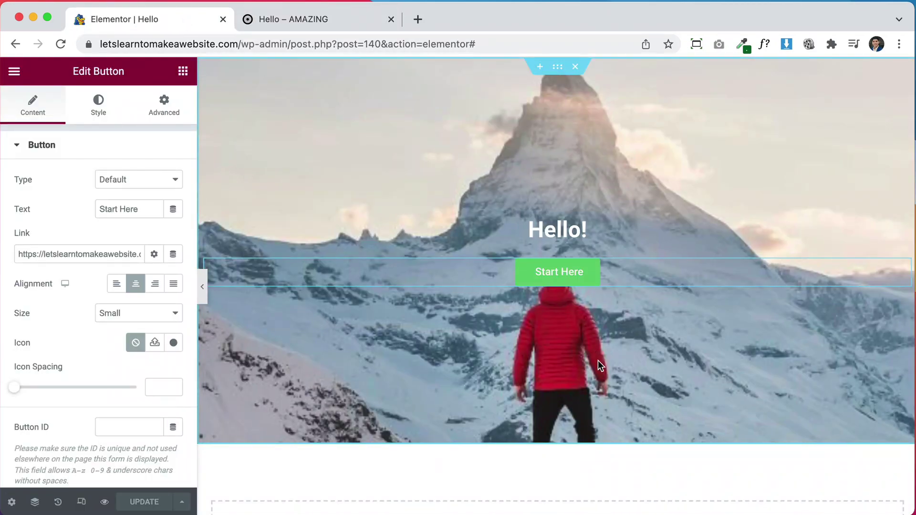
- Add a new single-column section below the video-background section
scroll(597, 360, down, 5)
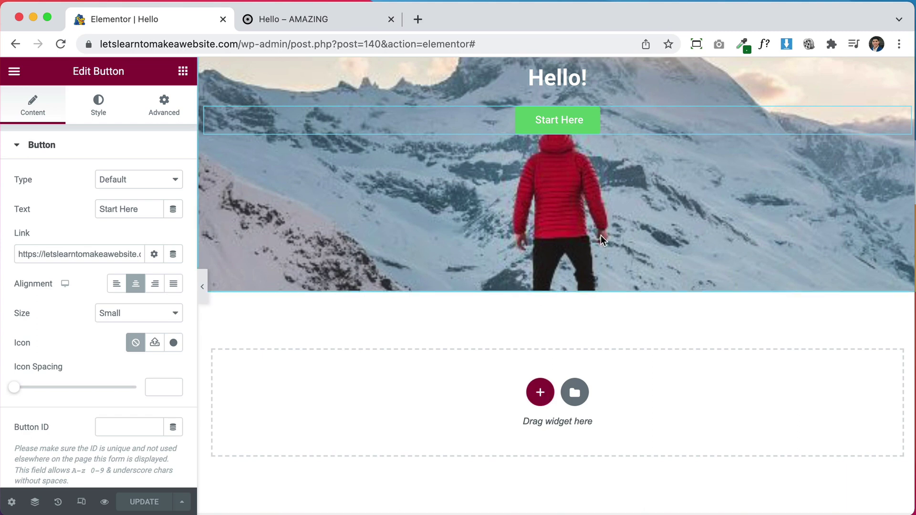
scroll(600, 235, down, 2)
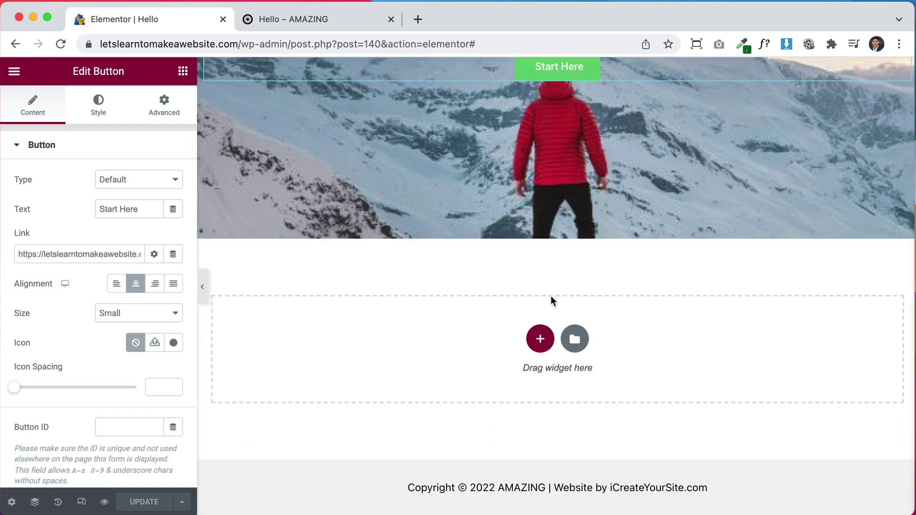
click(540, 339)
click(364, 376)
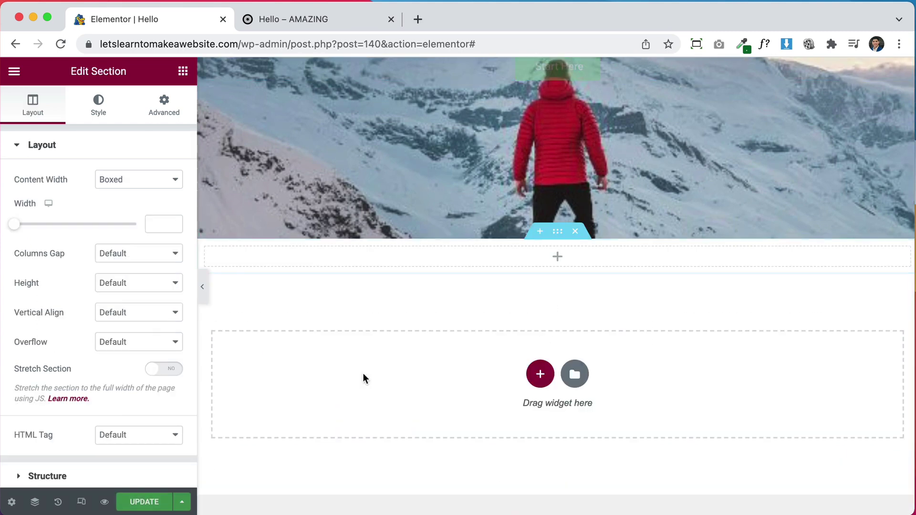
- Add a Video widget to the new section and set its YouTube link to youtube.com/watch?v=BmrUJhY9teE
click(183, 72)
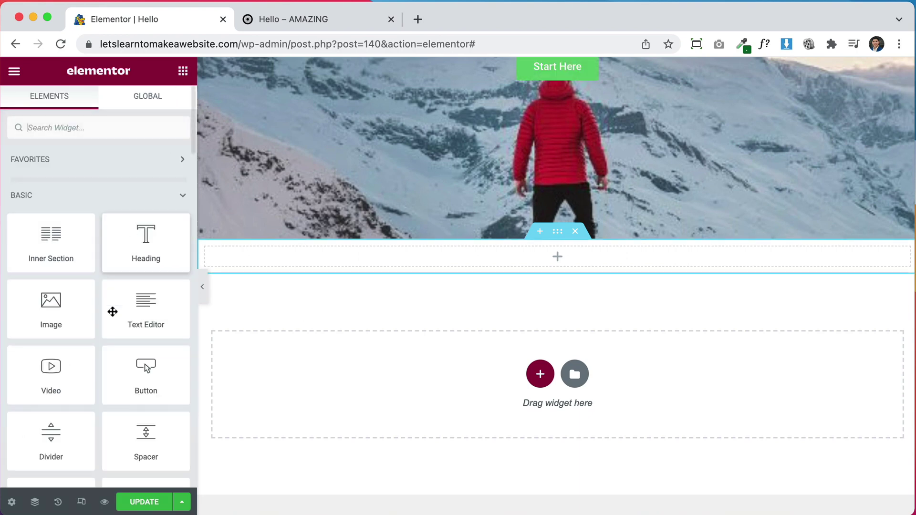
scroll(111, 333, down, 4)
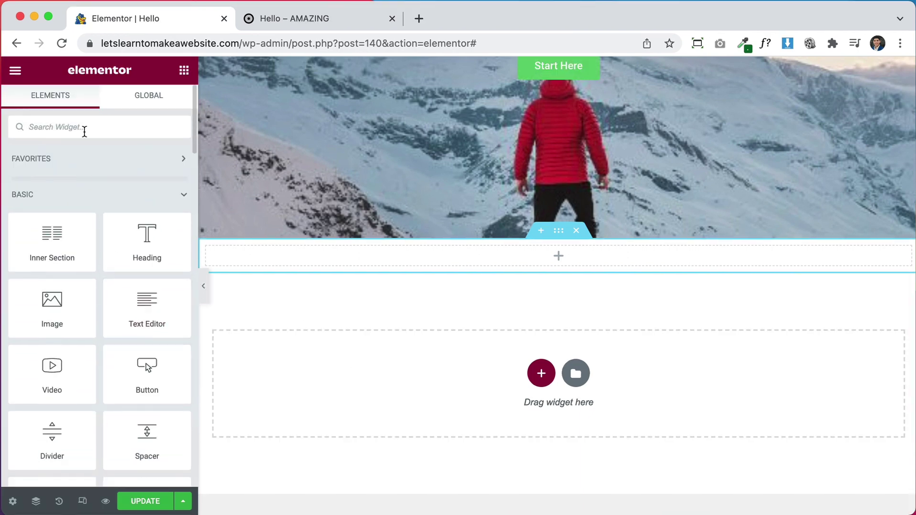
click(85, 132)
text(vido)
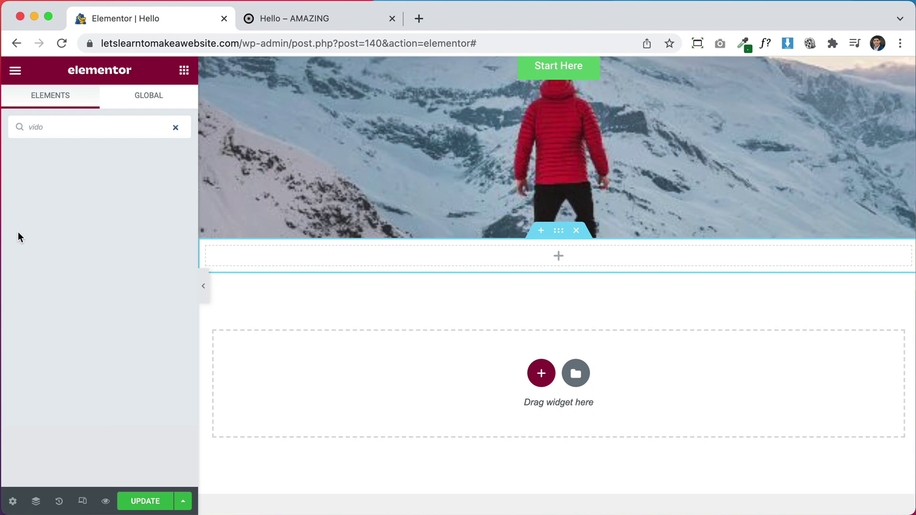
key(BackSpace)
drag(46, 180, 364, 261)
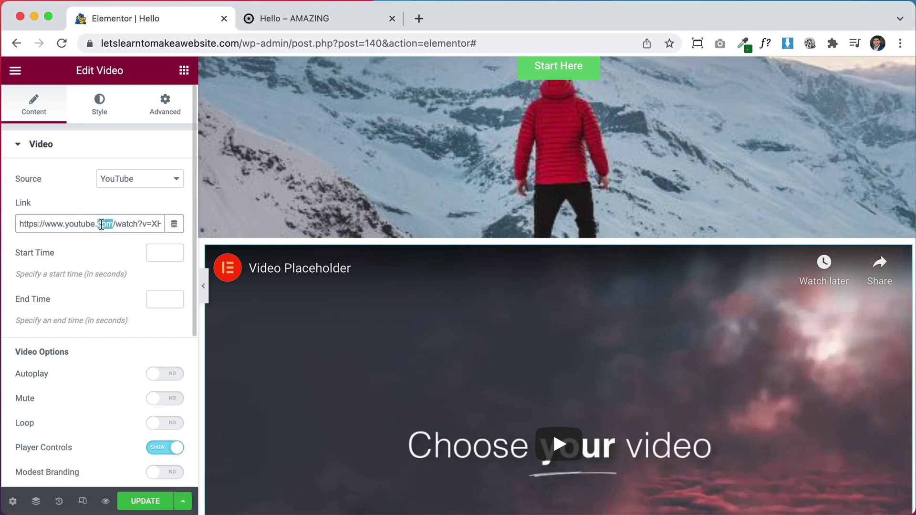
triple_click(101, 224)
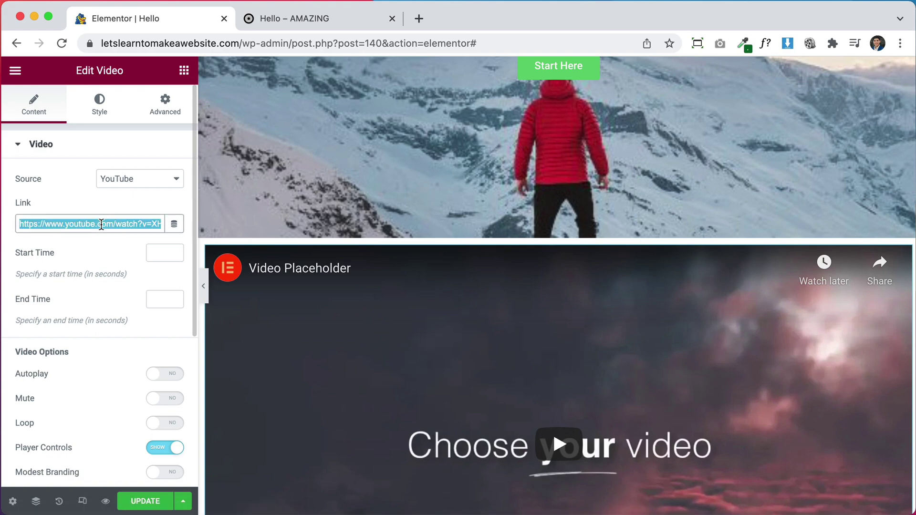
key(BackSpace)
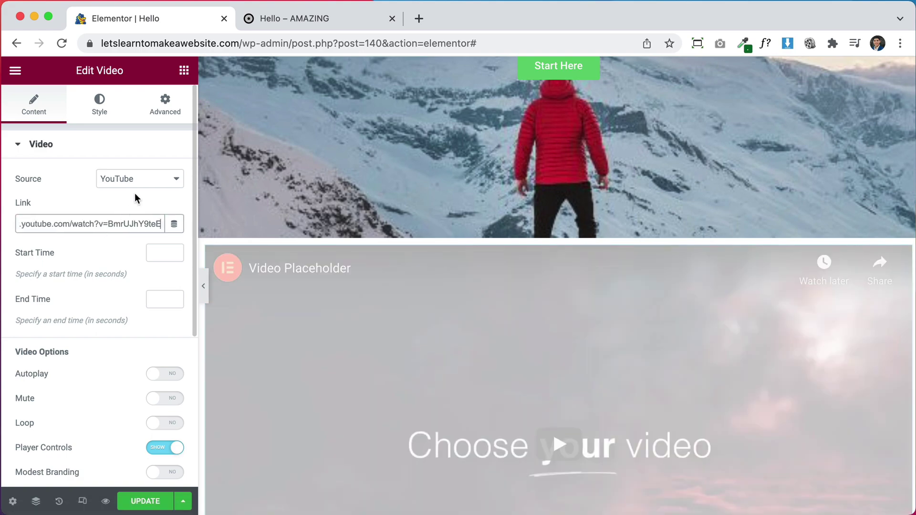
- Check BG-Video.mp4 in the media library as a Self Hosted source and switch the video source back to YouTube
click(139, 190)
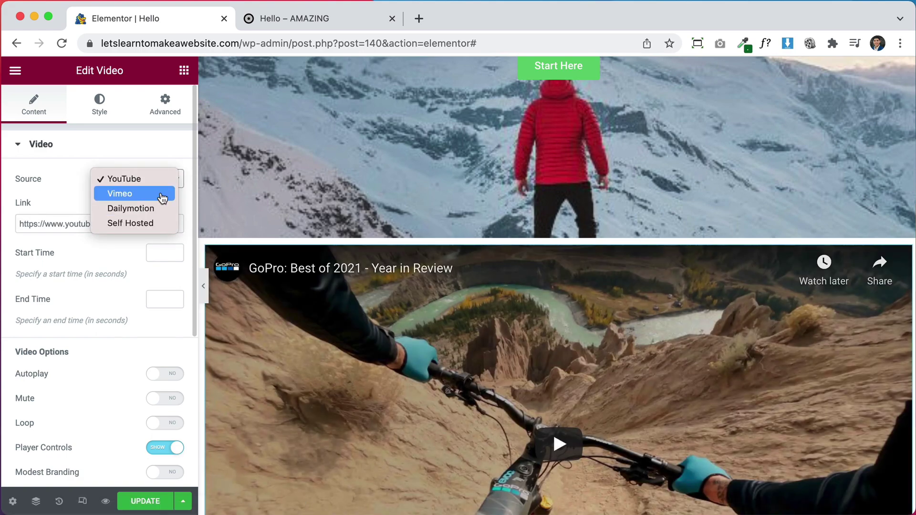
click(130, 224)
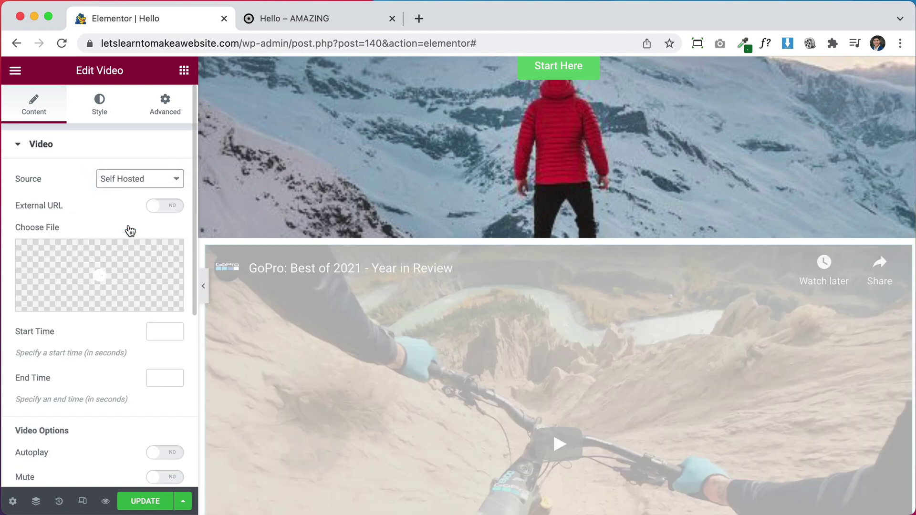
click(90, 271)
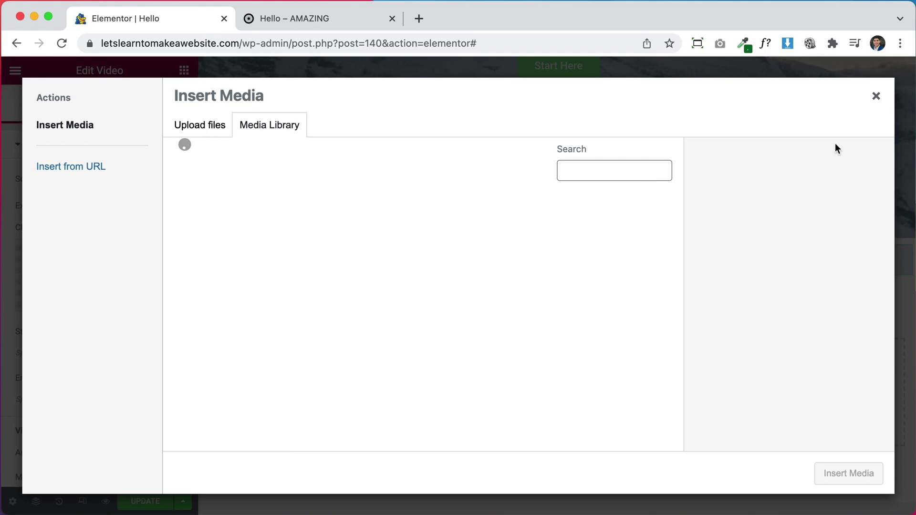
click(874, 98)
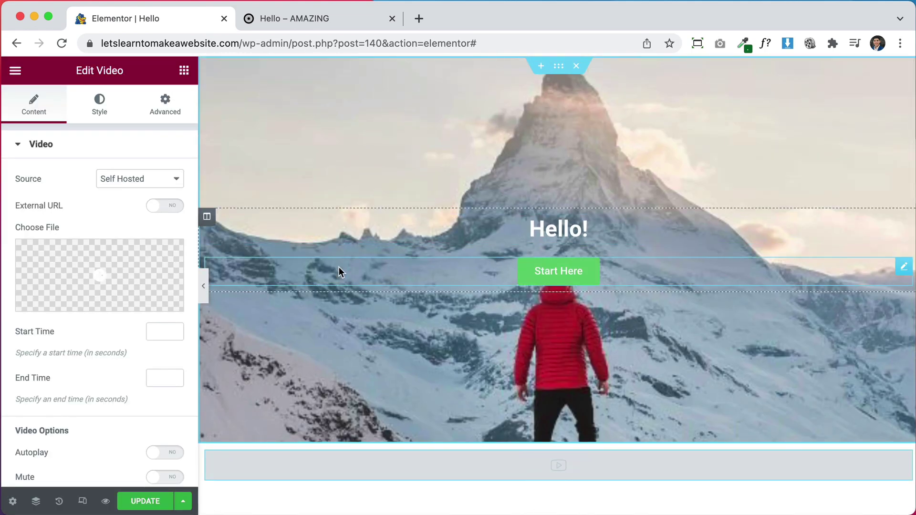
click(139, 282)
click(245, 279)
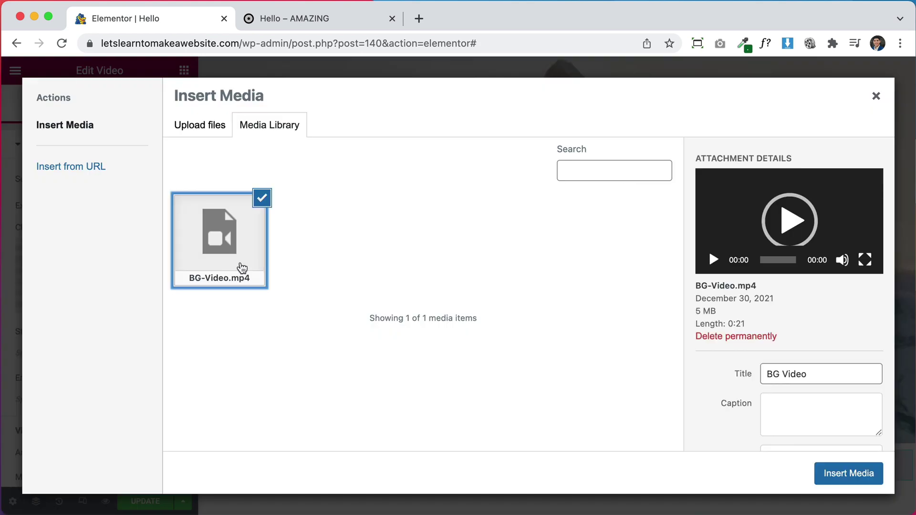
scroll(797, 395, down, 3)
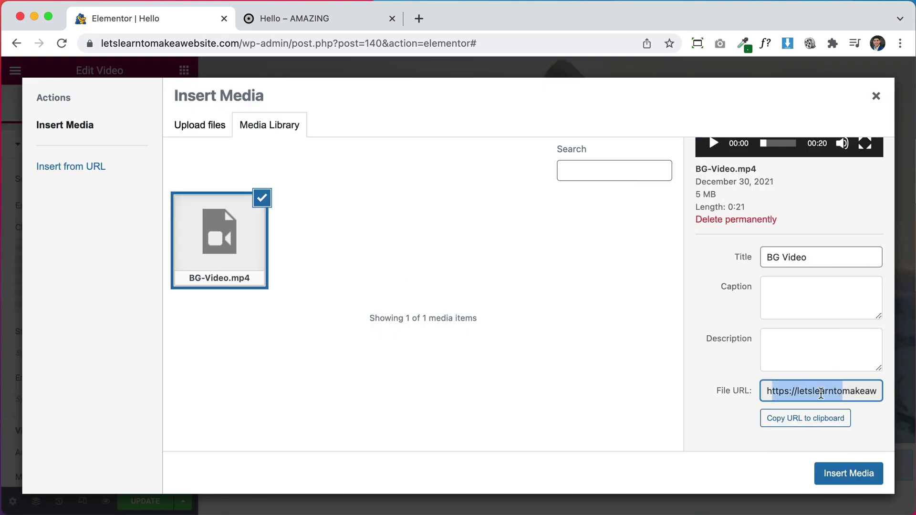
click(877, 97)
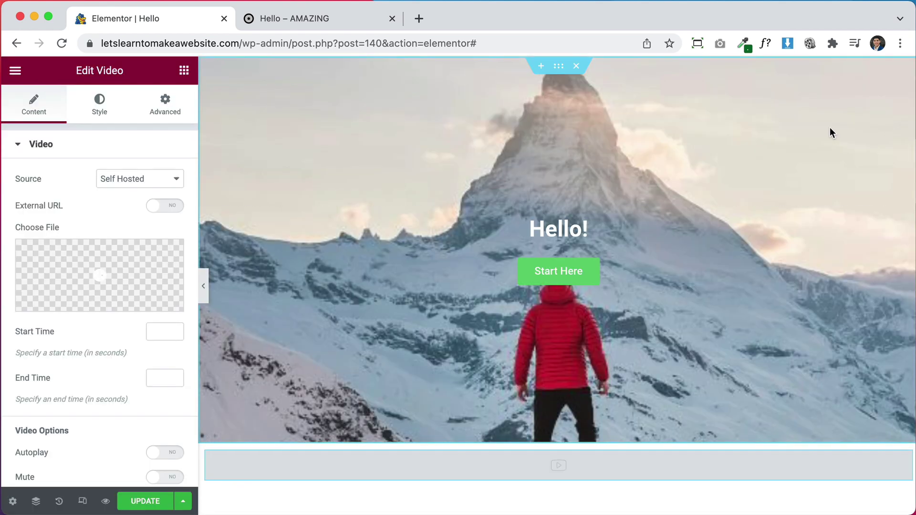
click(114, 177)
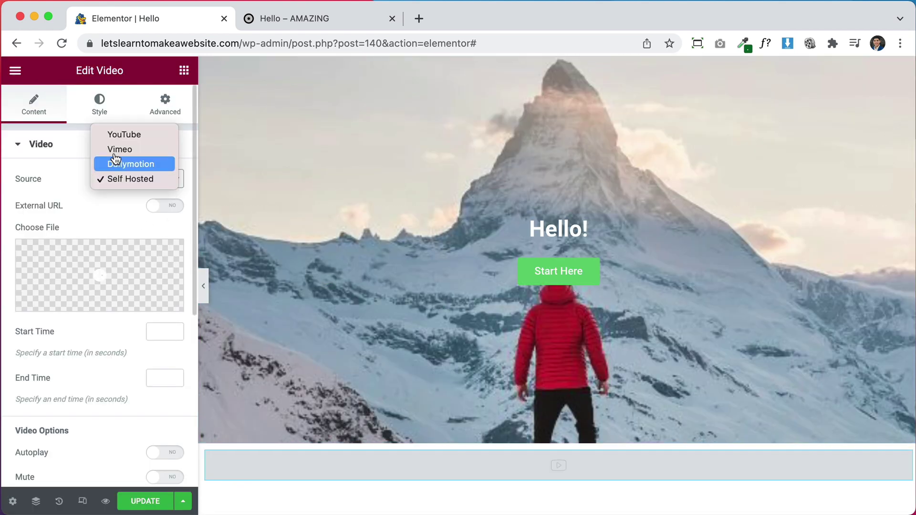
click(119, 136)
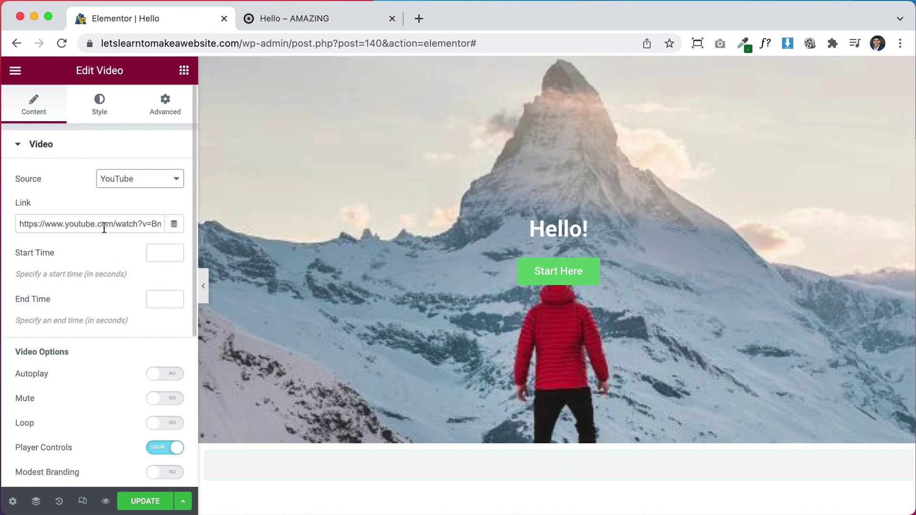
- Set the video section's columns gap to No Gap
scroll(292, 315, down, 7)
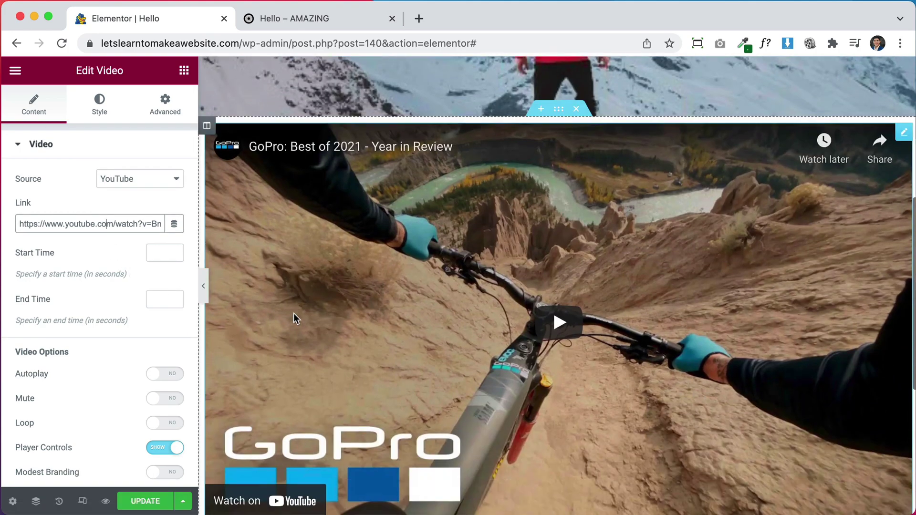
scroll(617, 322, down, 1)
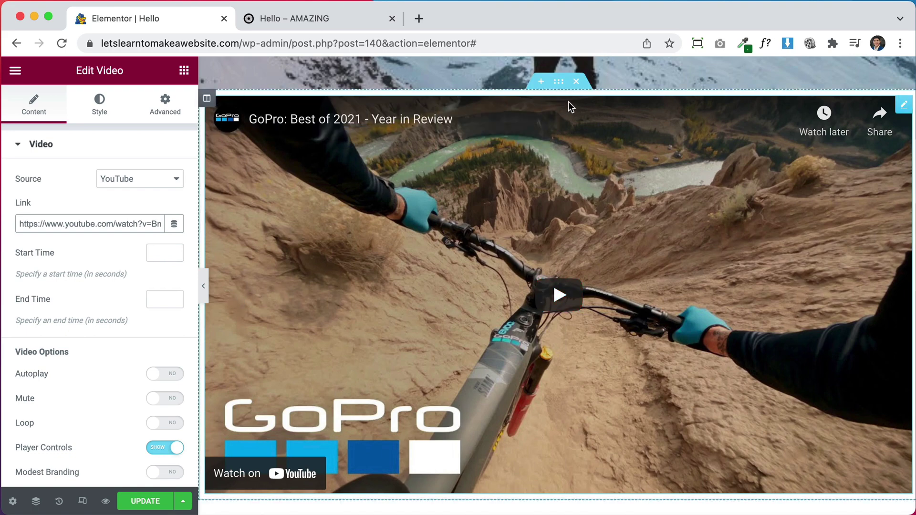
click(560, 84)
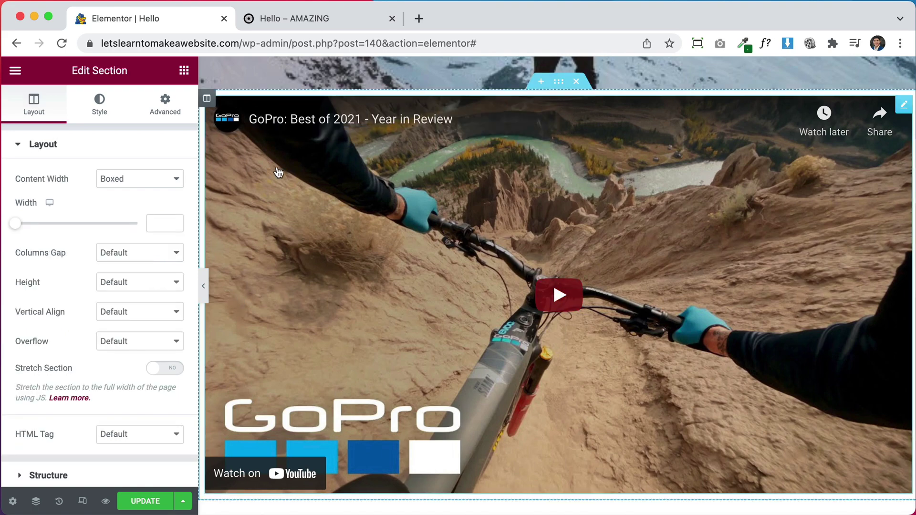
click(129, 252)
click(129, 267)
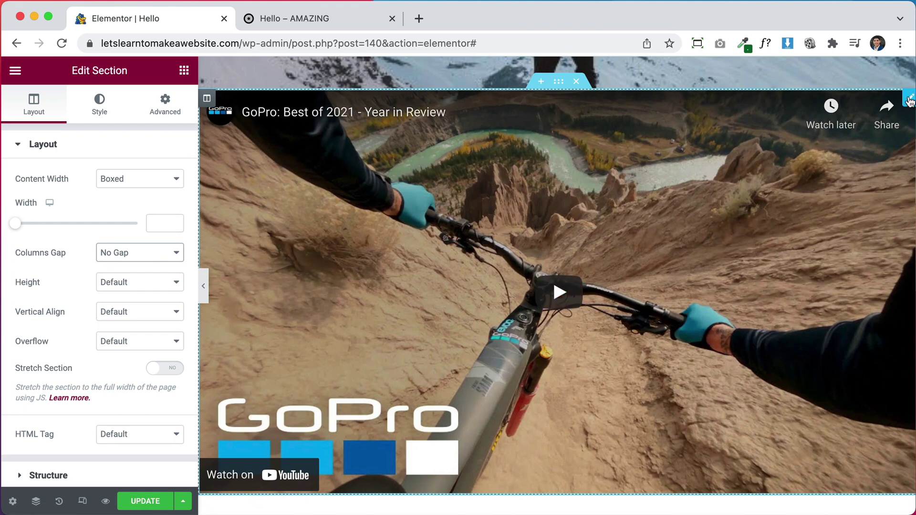
- Enable Autoplay and Play On Mobile for the embedded GoPro video
click(908, 101)
scroll(130, 336, down, 5)
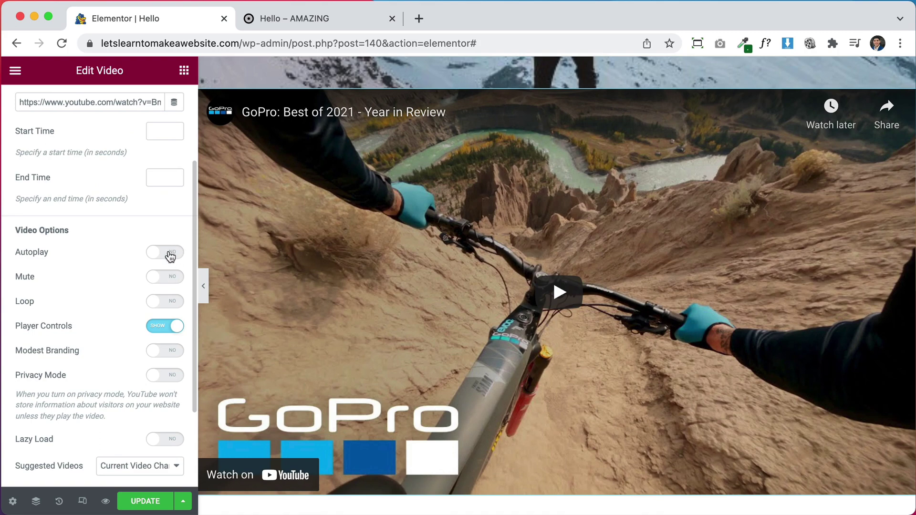
click(165, 252)
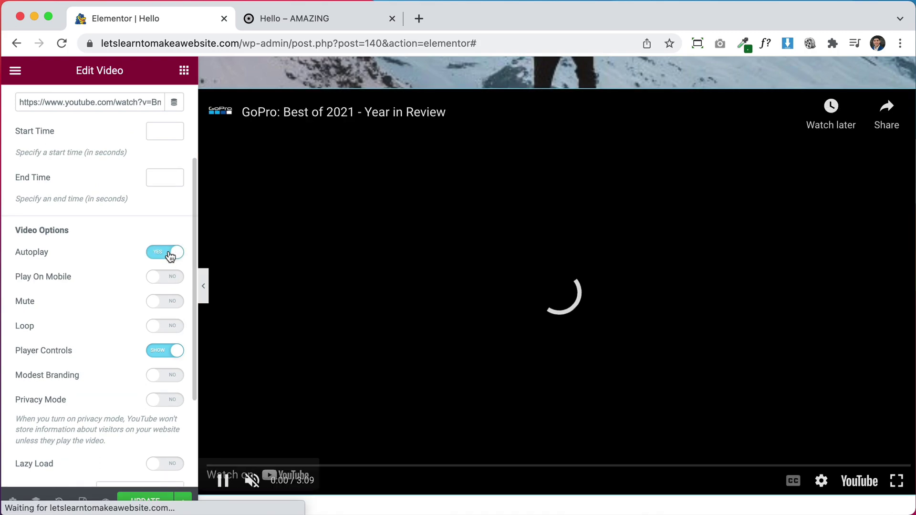
scroll(68, 313, down, 2)
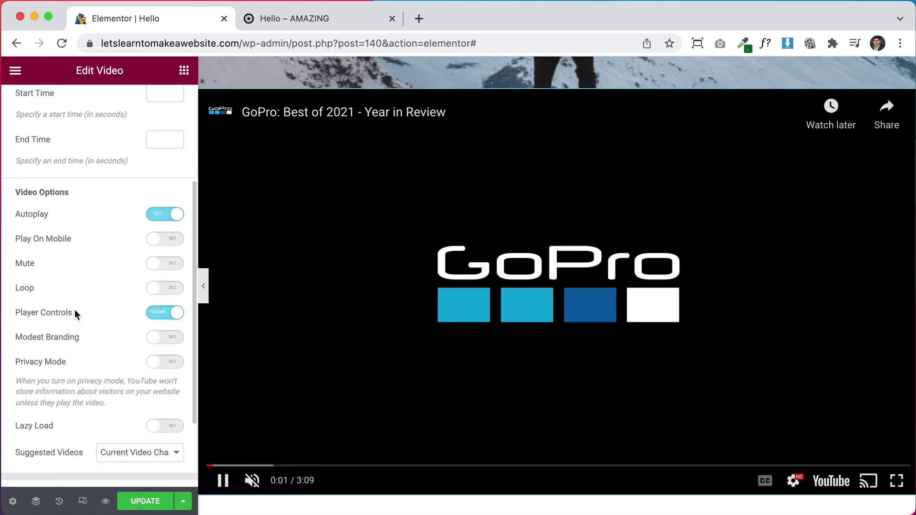
click(175, 241)
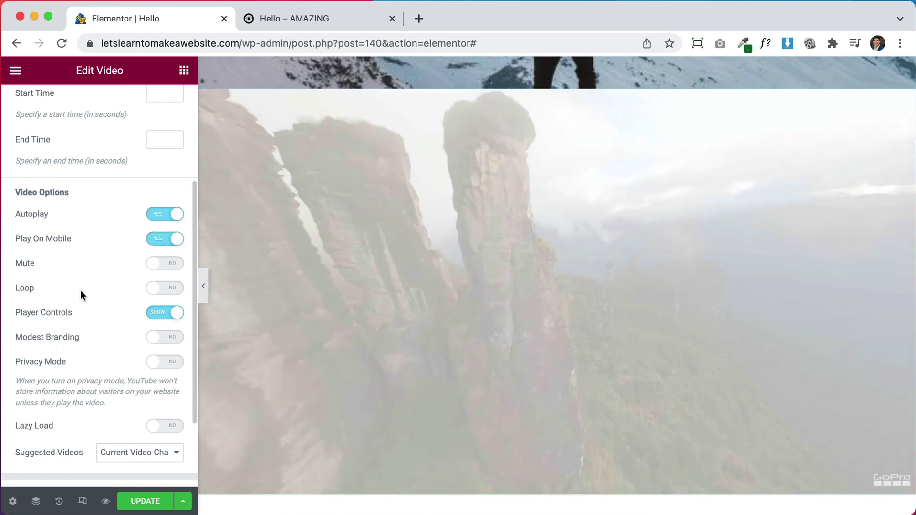
- Turn on Modest Branding for the embedded GoPro video
scroll(81, 290, down, 2)
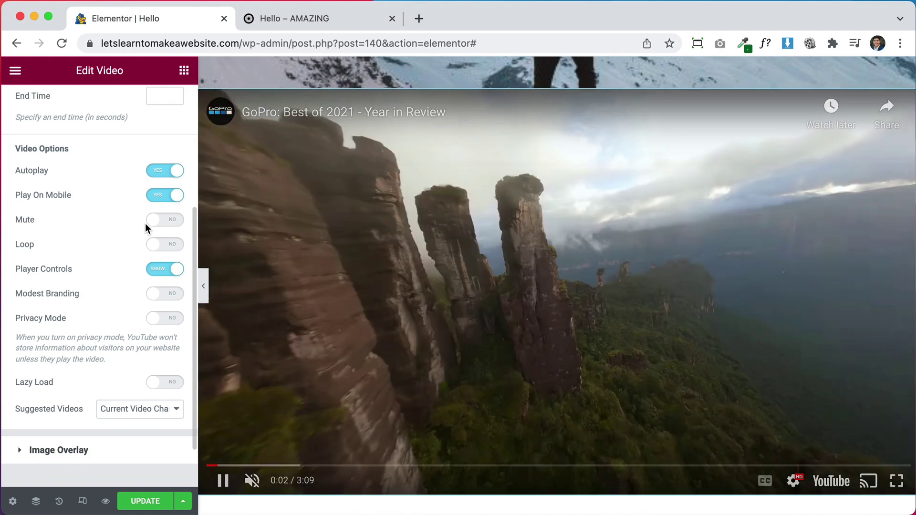
scroll(102, 246, down, 1)
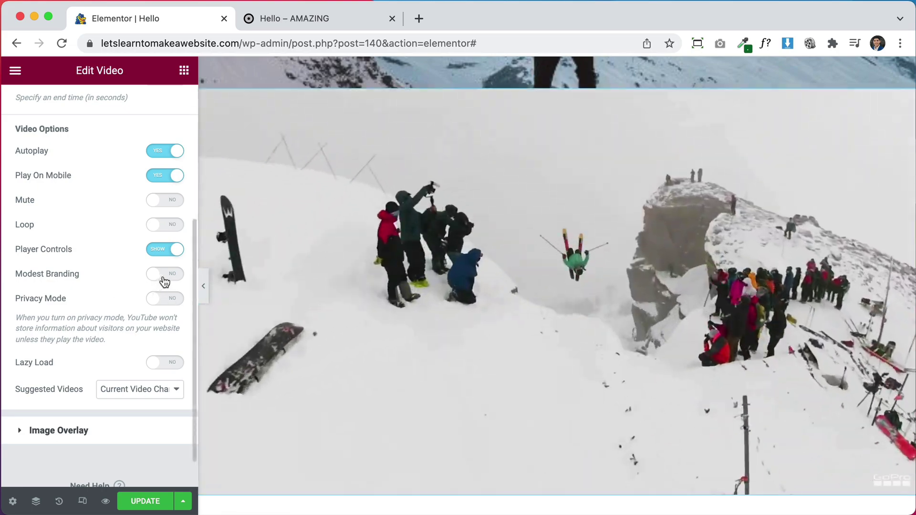
click(164, 275)
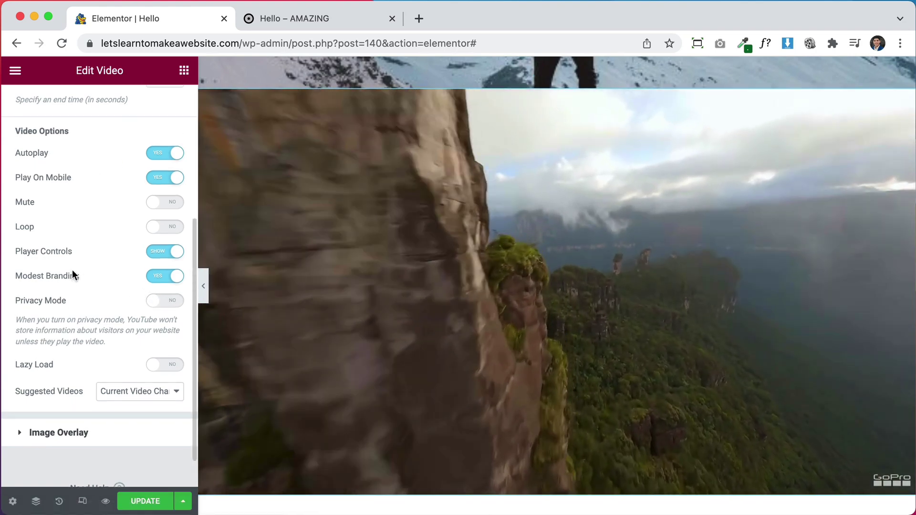
scroll(74, 274, up, 3)
scroll(73, 270, up, 3)
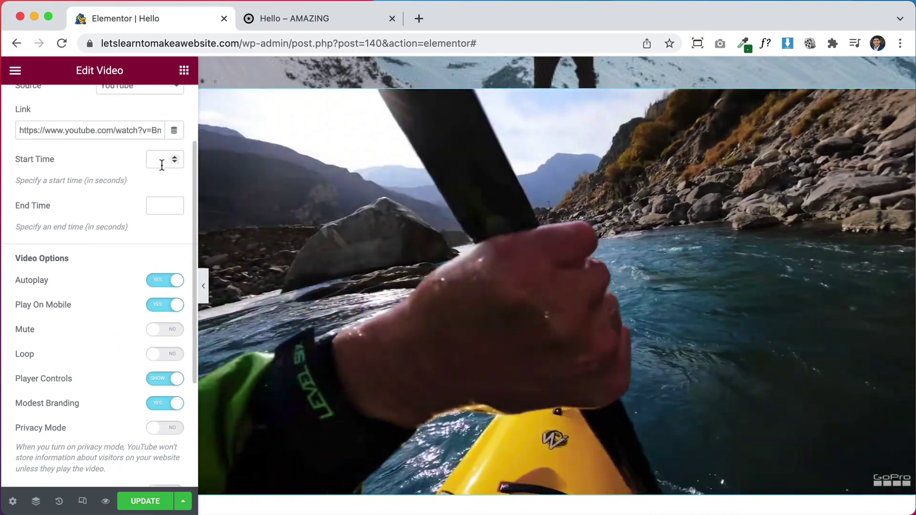
- Set the embedded GoPro video's start time to 5 seconds and its end time to 30 seconds
click(160, 161)
text(5)
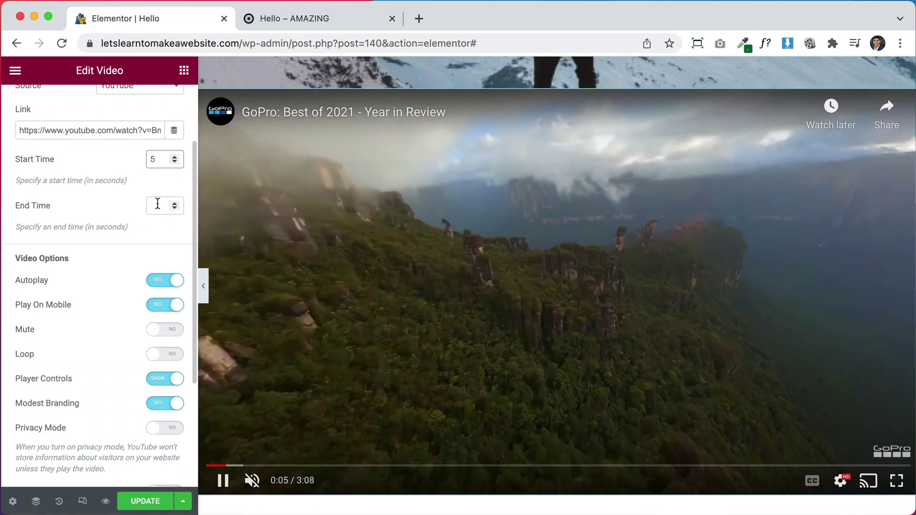
click(165, 206)
text(30)
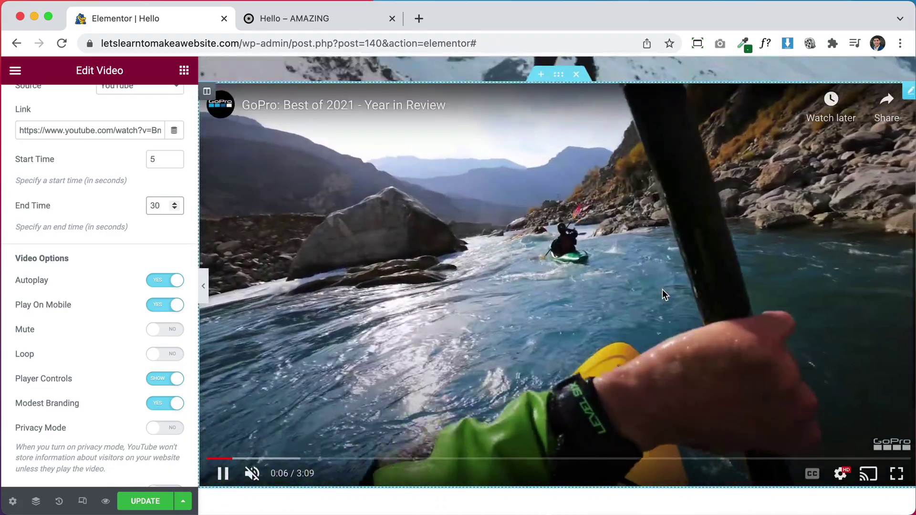
scroll(112, 347, down, 1)
scroll(112, 348, down, 3)
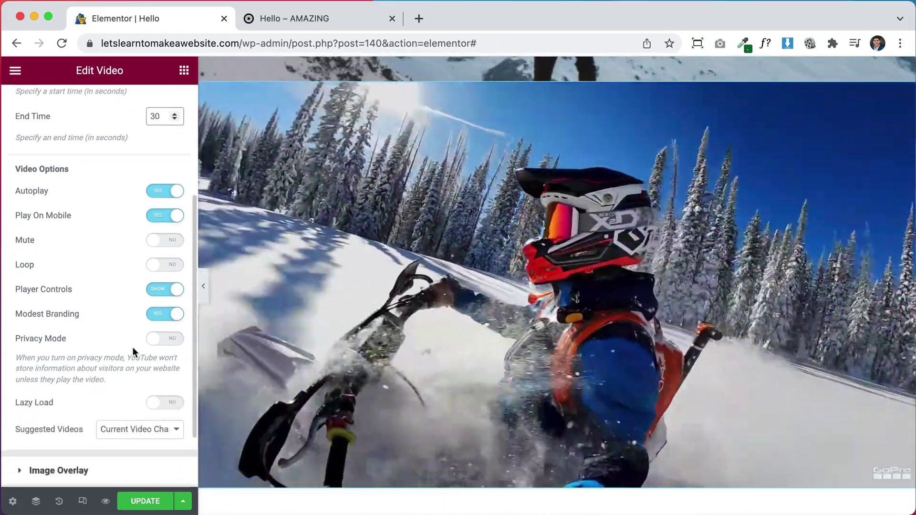
- Add a new single-column section below the GoPro video section
scroll(639, 325, up, 6)
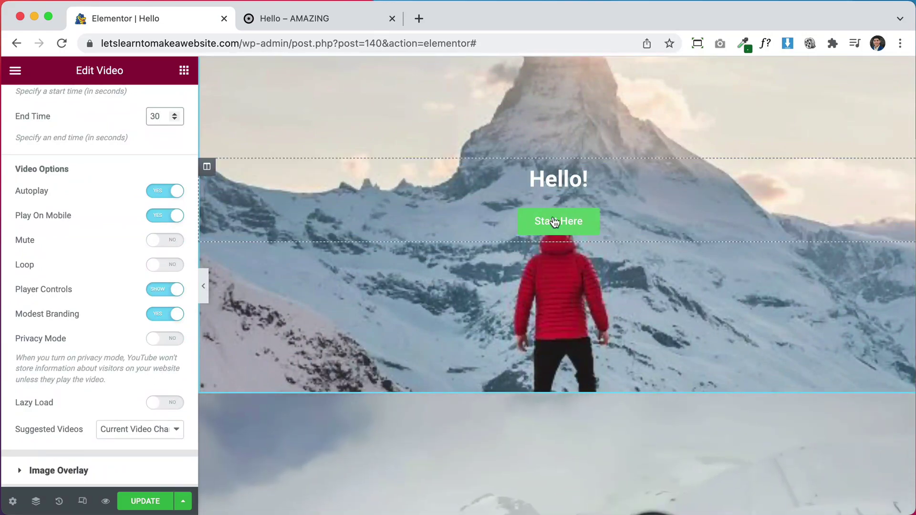
scroll(575, 297, down, 1)
scroll(574, 296, down, 6)
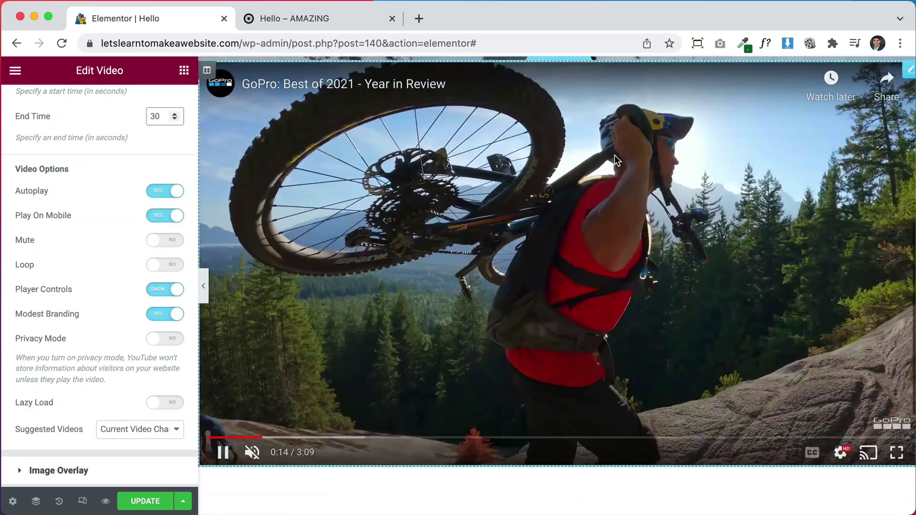
scroll(567, 293, up, 2)
scroll(567, 293, down, 8)
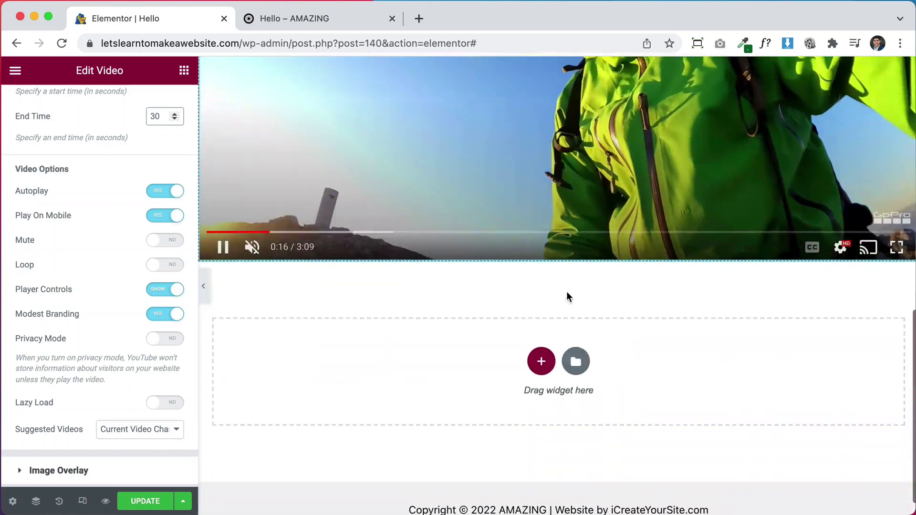
click(540, 338)
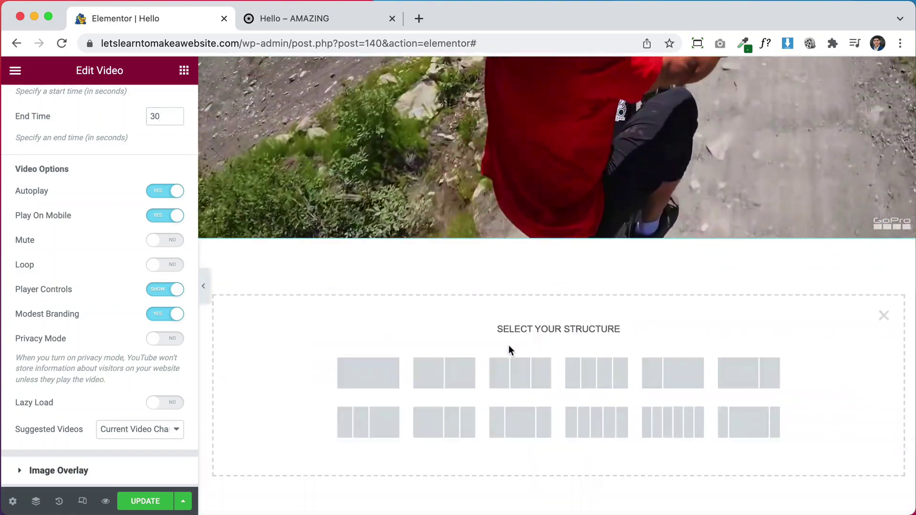
click(378, 379)
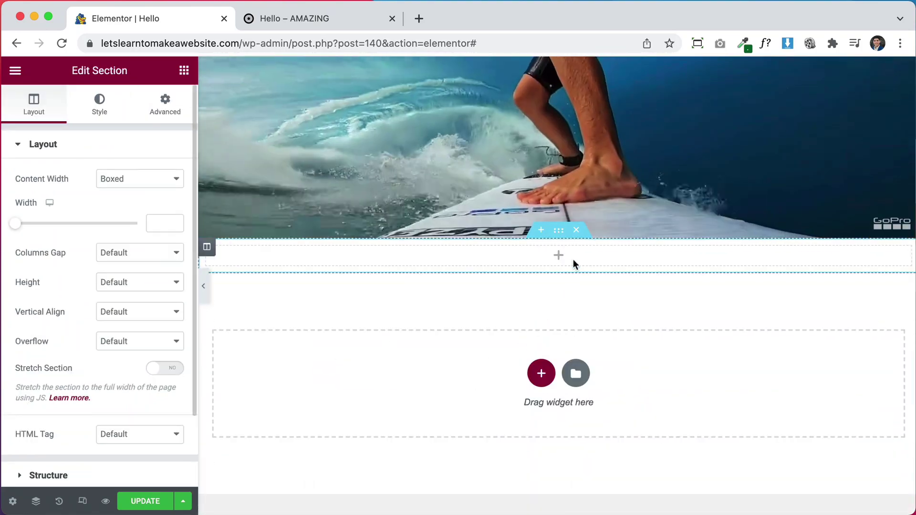
- Add a Heading widget to the new section and center-align it
click(183, 71)
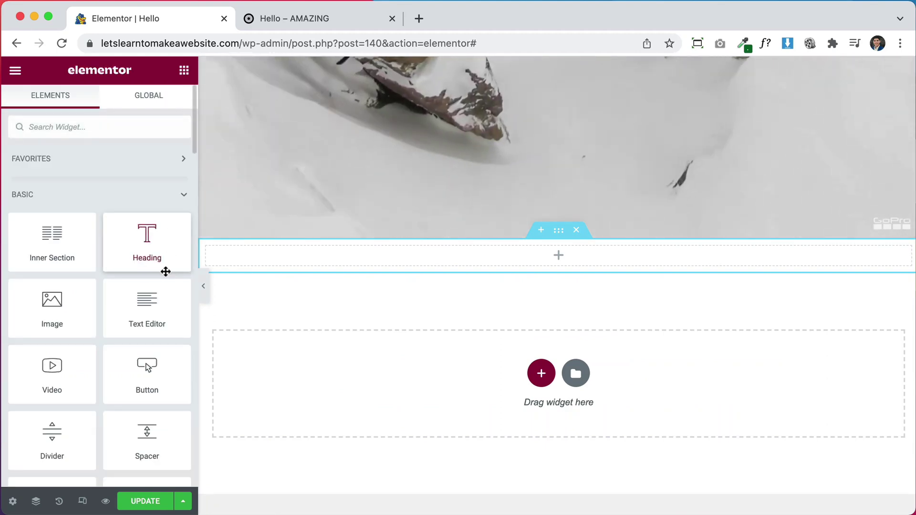
drag(149, 246, 568, 265)
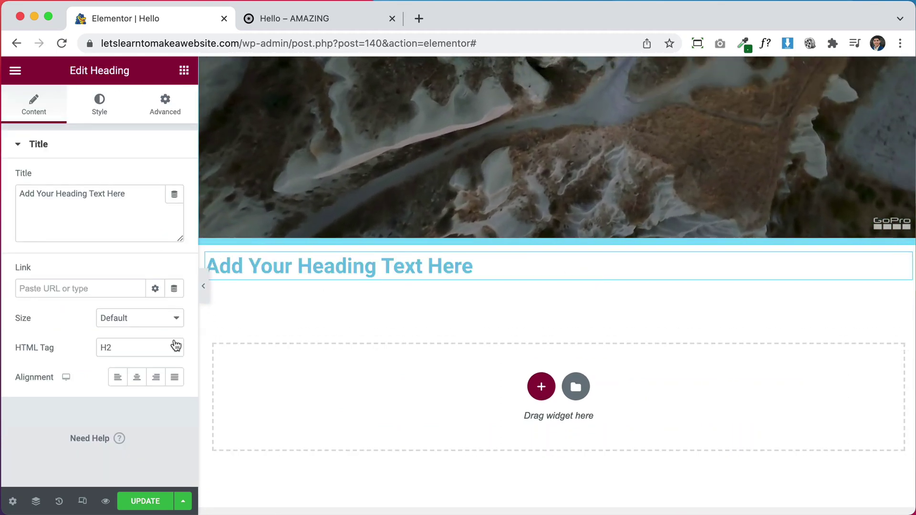
click(139, 381)
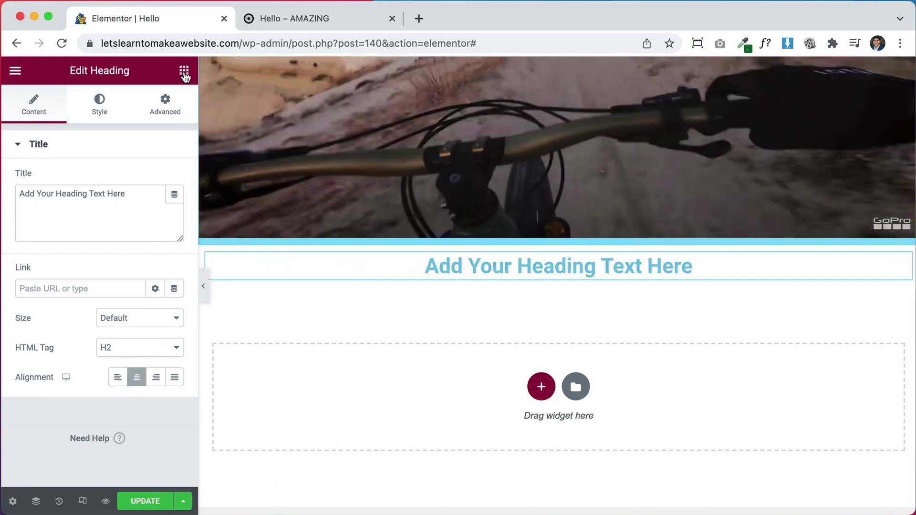
- Add a second heading and a button beneath the first heading, both center-aligned
click(185, 72)
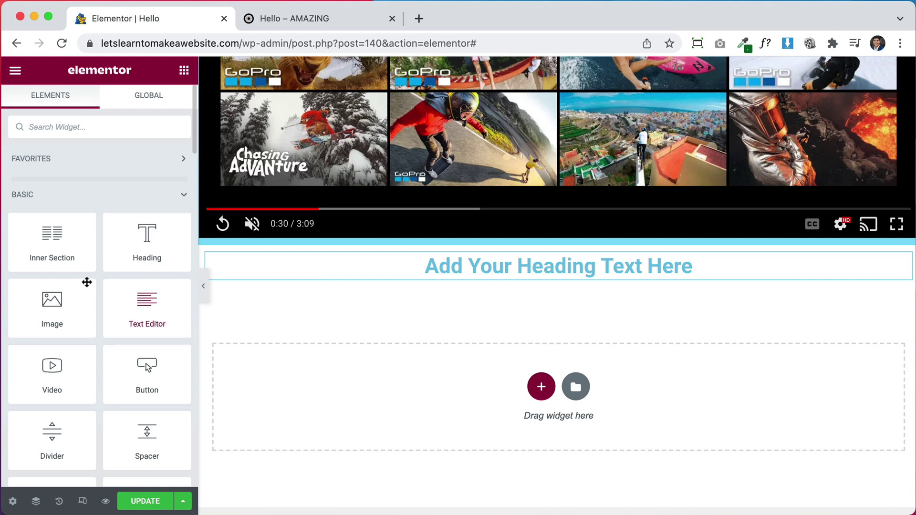
drag(147, 248, 563, 271)
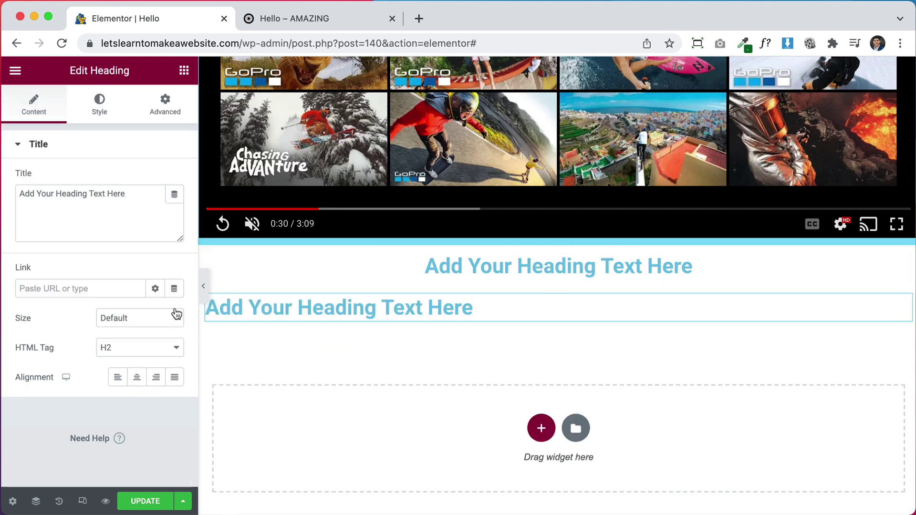
click(184, 72)
drag(286, 331, 612, 313)
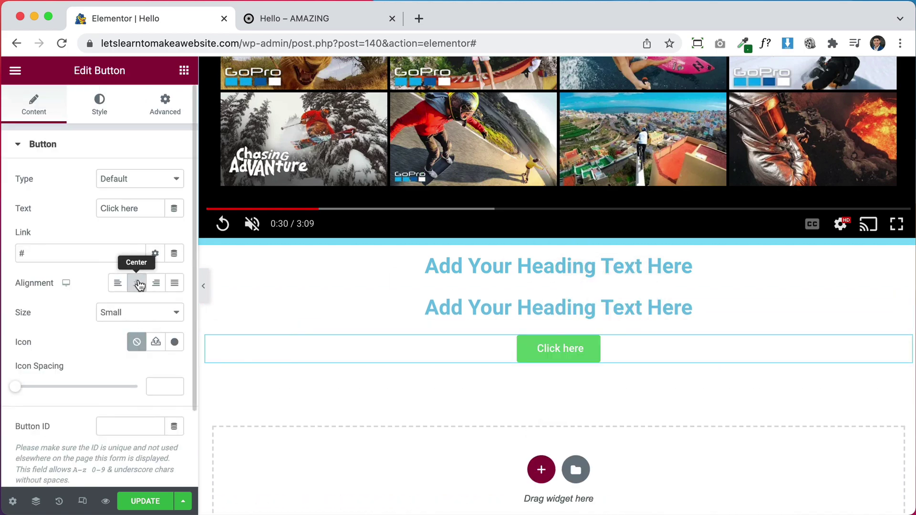
scroll(614, 324, up, 6)
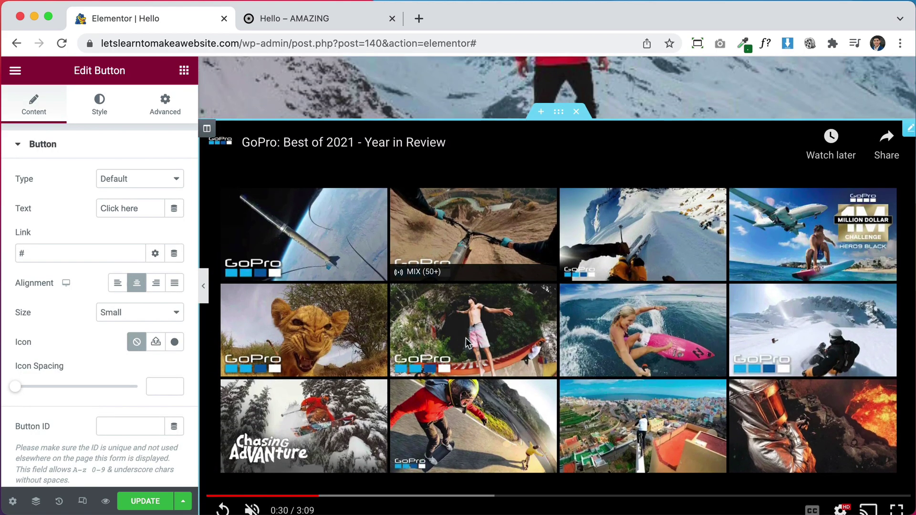
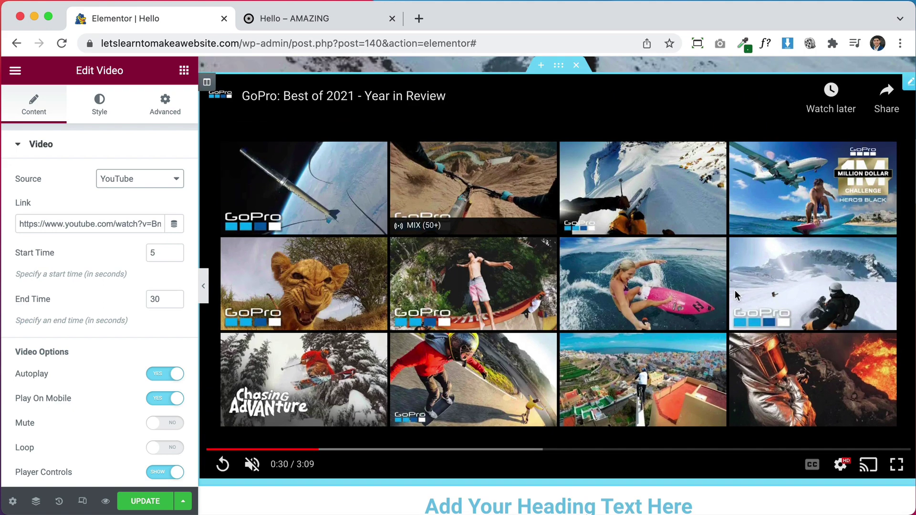
- Change the first heading's title to "Hello!" and pick a red text color for it
scroll(734, 290, down, 9)
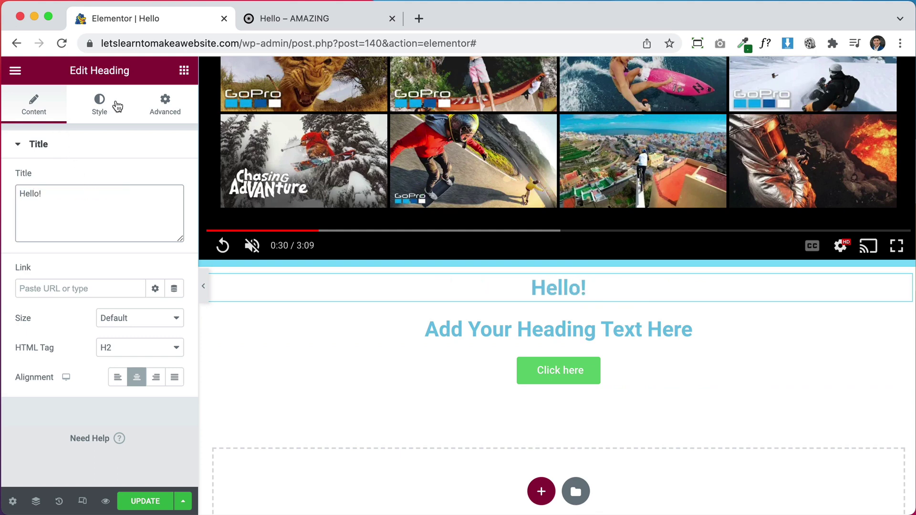
click(174, 180)
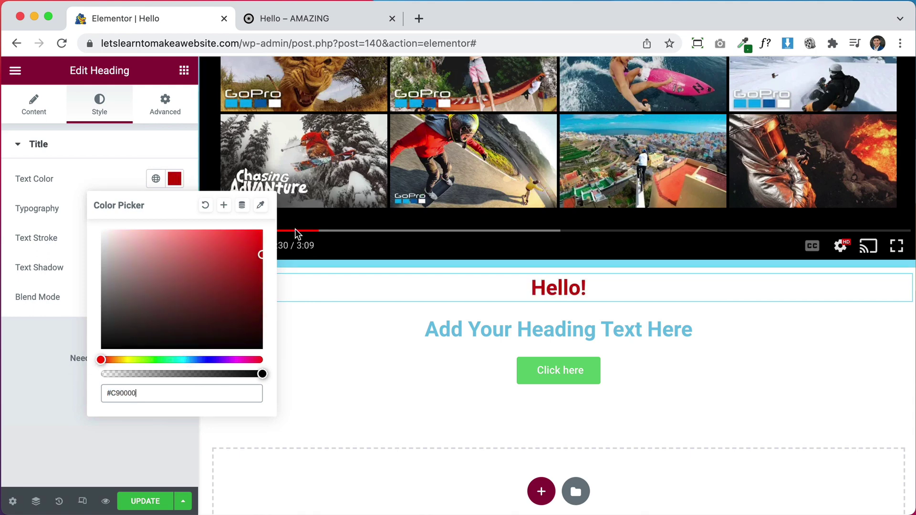
click(158, 153)
click(170, 147)
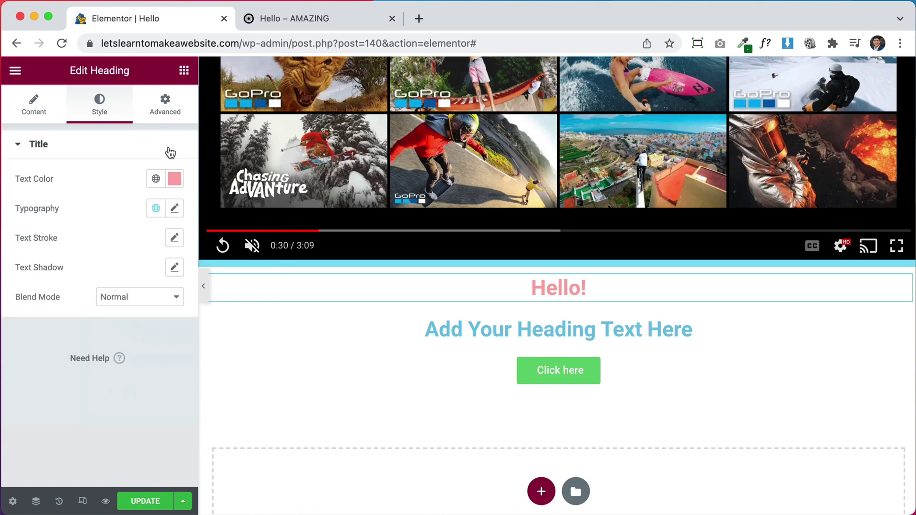
- Recolor the "Hello!" heading to a strong red and set its font size to 68 px
click(174, 179)
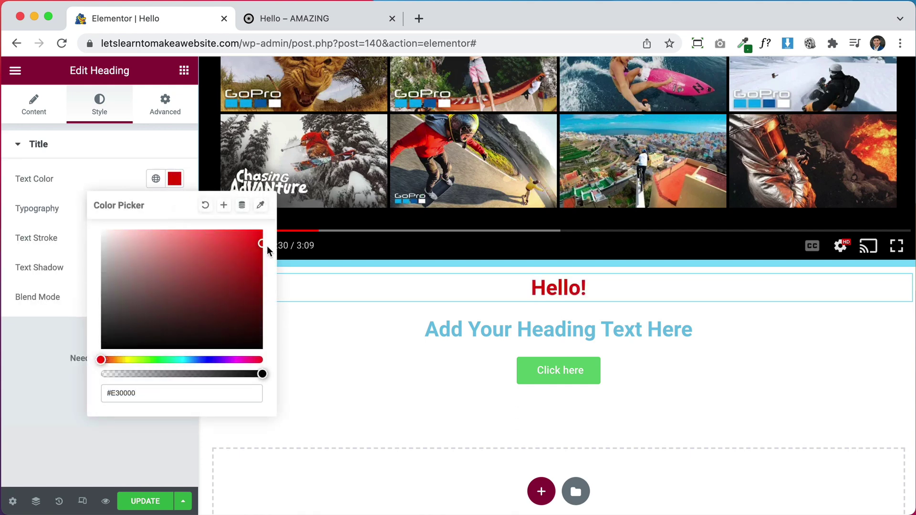
click(55, 265)
click(175, 208)
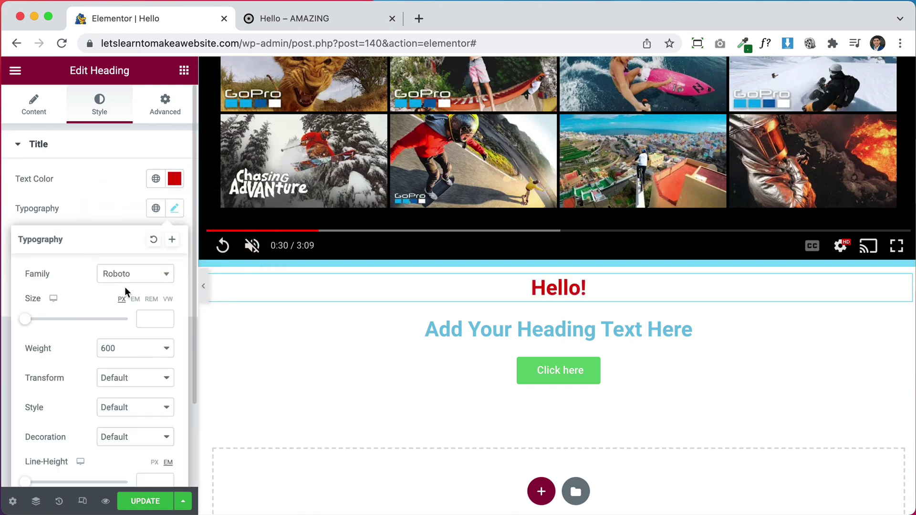
drag(30, 324, 62, 319)
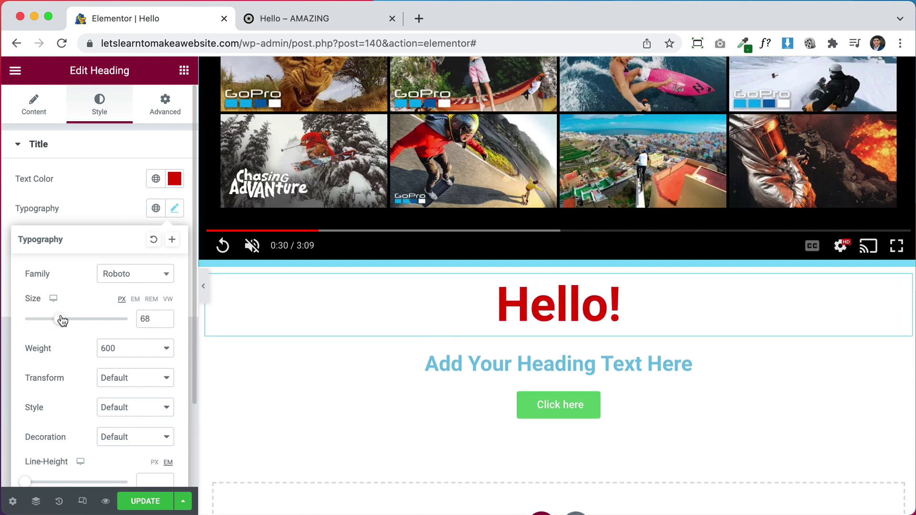
- Change the second heading's title to "Welcome to my website!" and give it a dark red text color
click(649, 367)
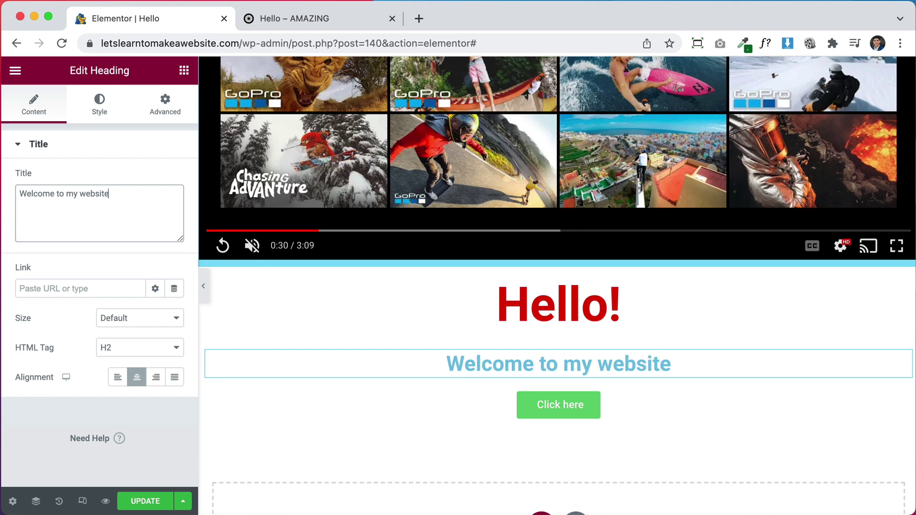
click(180, 179)
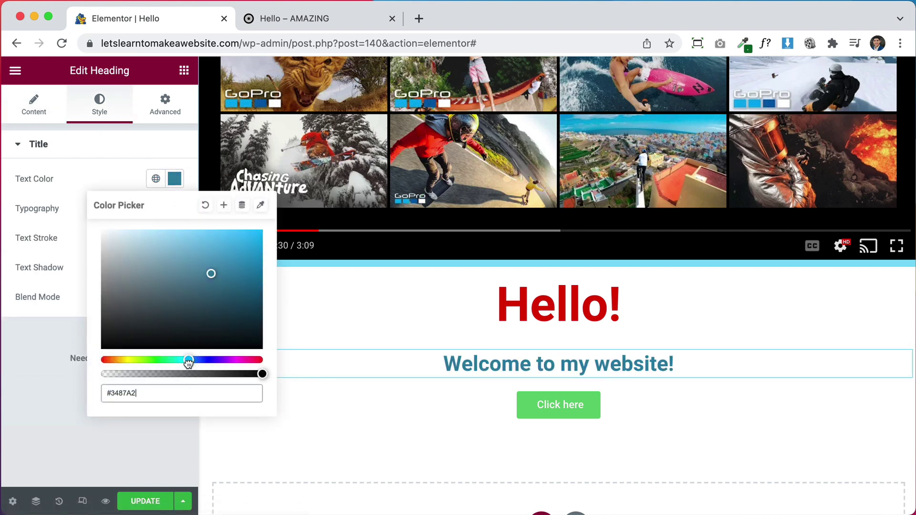
drag(261, 288, 253, 259)
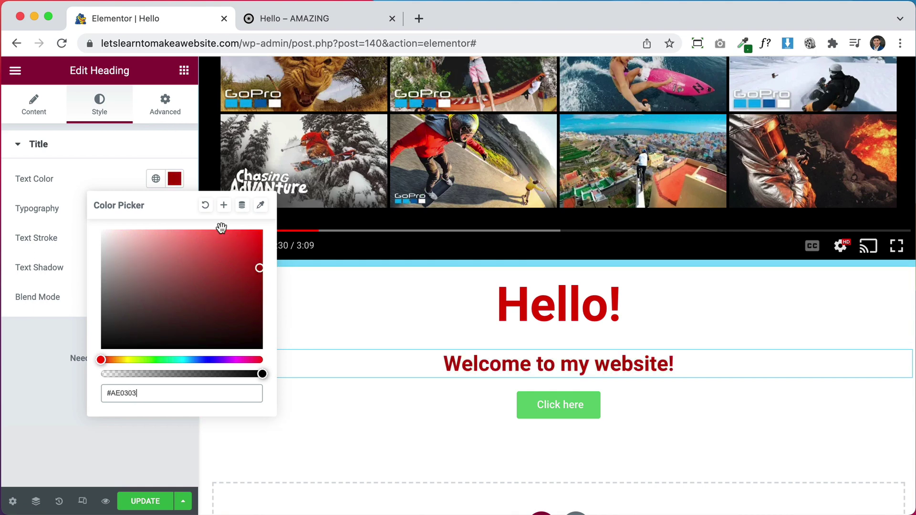
click(145, 153)
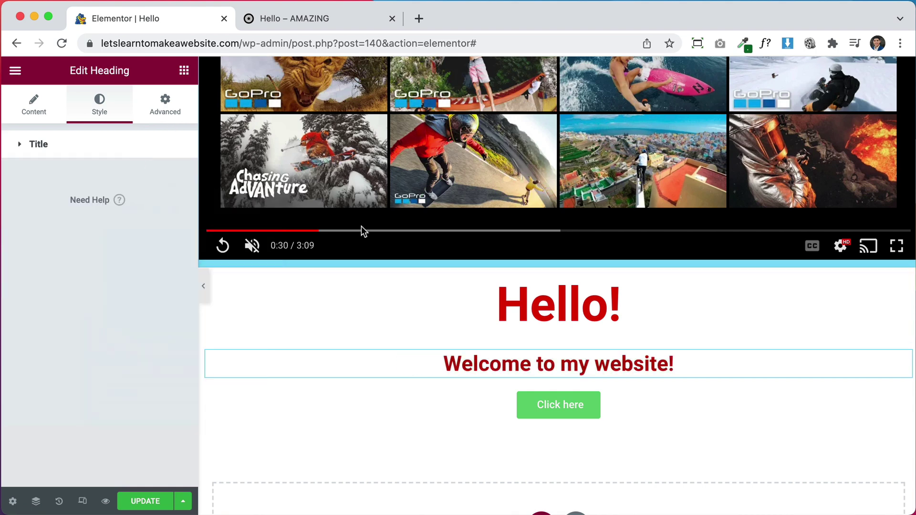
click(525, 403)
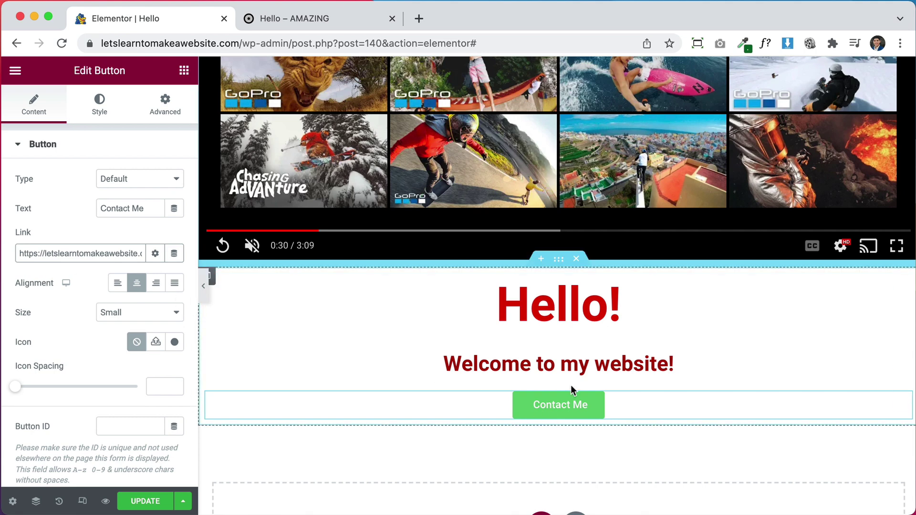
- Set the Contact Me button's background color to black (#000000)
scroll(570, 388, down, 2)
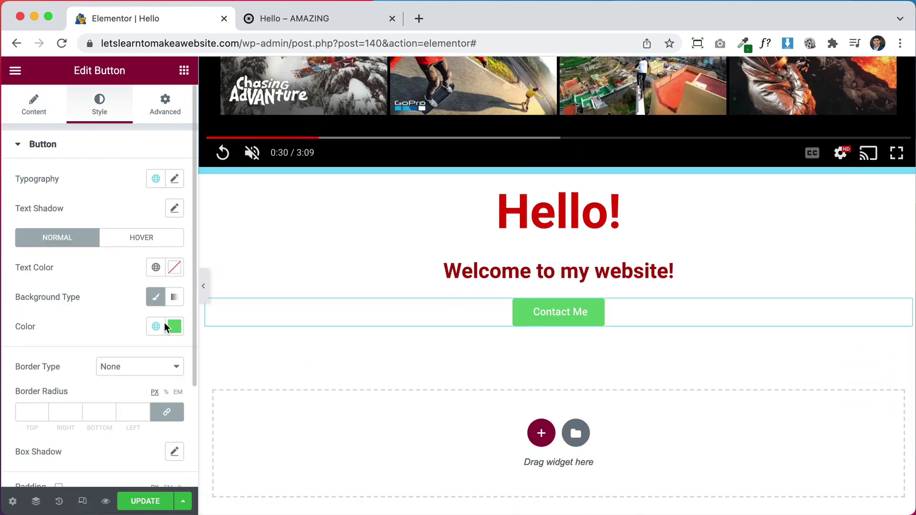
click(174, 327)
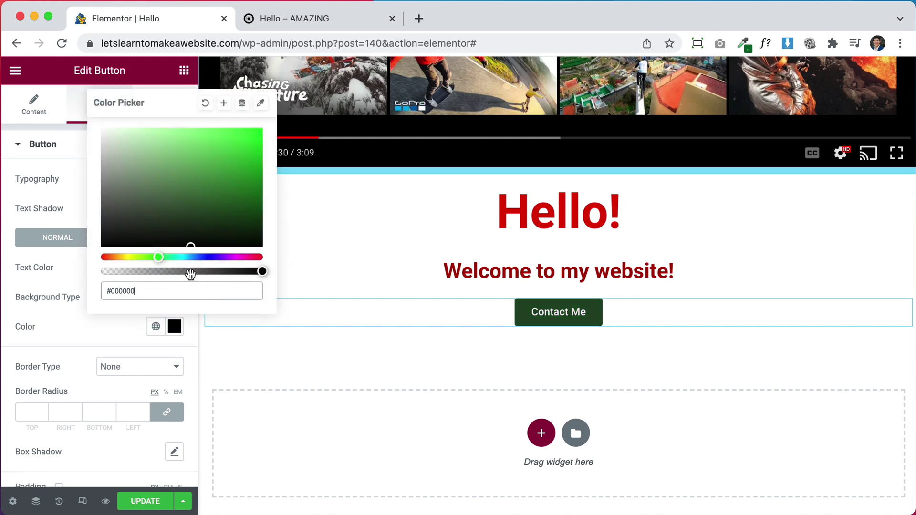
click(101, 345)
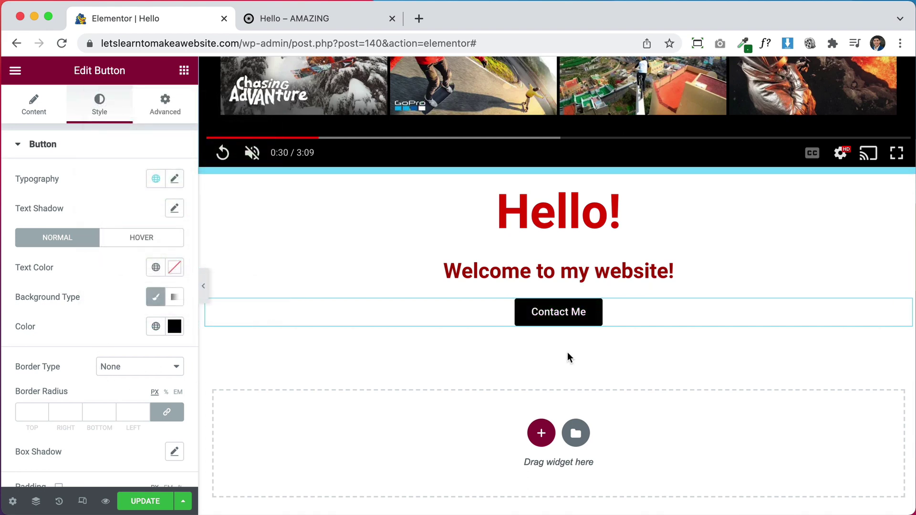
- Turn on Loop for the embedded GoPro video and review the video together with the section beneath it
scroll(688, 293, up, 6)
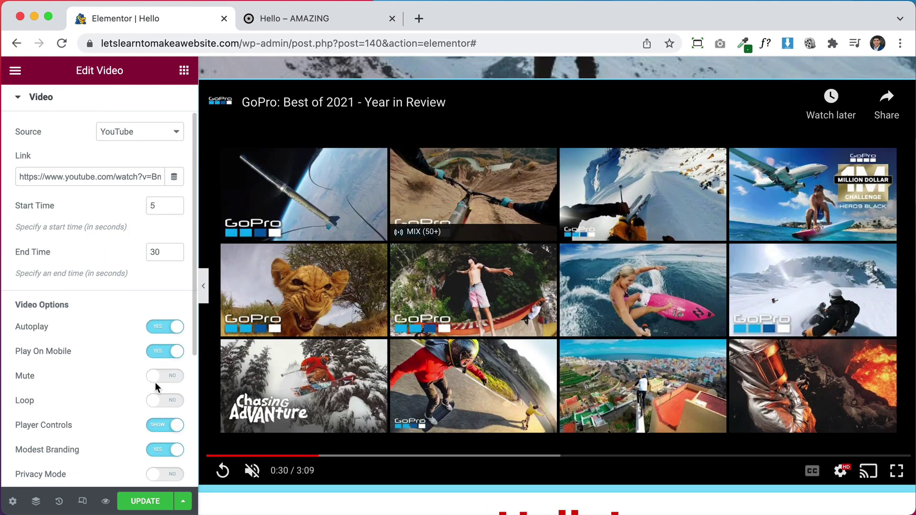
click(167, 402)
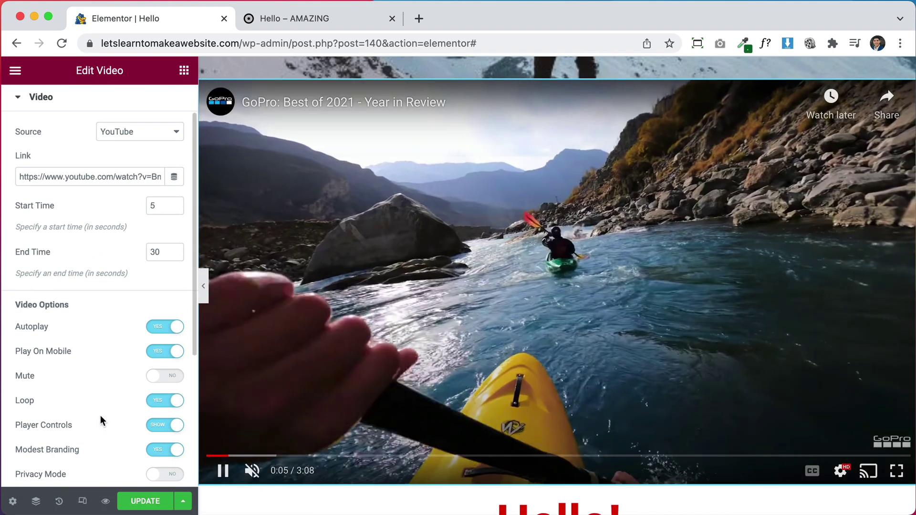
scroll(100, 420, down, 2)
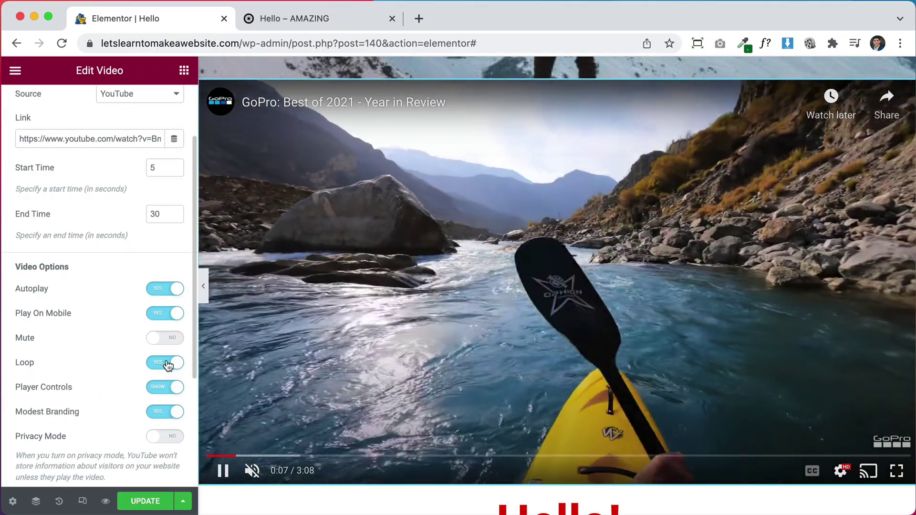
scroll(620, 276, down, 3)
scroll(617, 269, up, 3)
scroll(617, 270, down, 3)
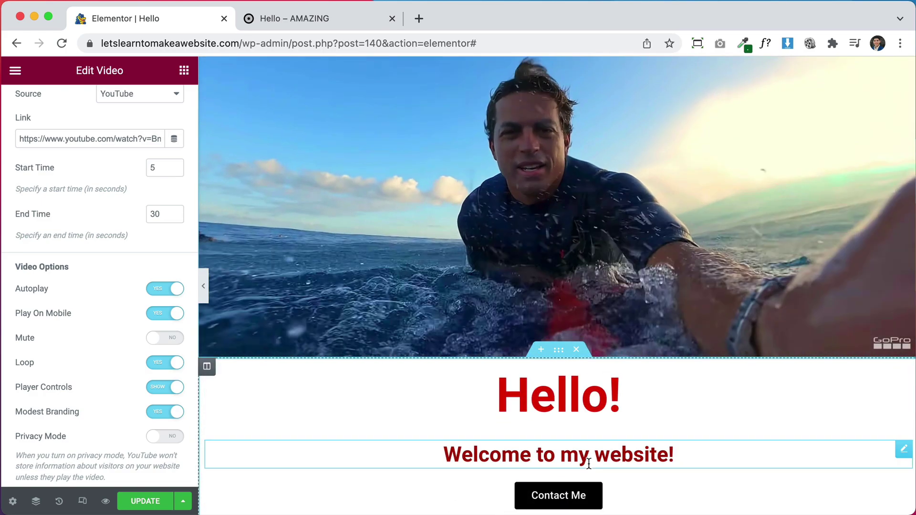
scroll(588, 464, up, 2)
scroll(523, 305, down, 3)
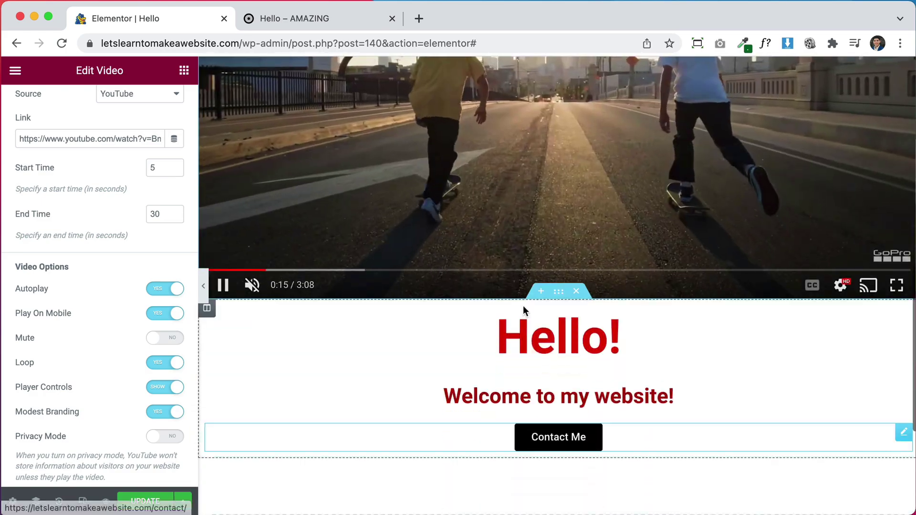
- Set the z-index of the section containing the GoPro video to 98
scroll(523, 309, up, 2)
scroll(523, 309, down, 2)
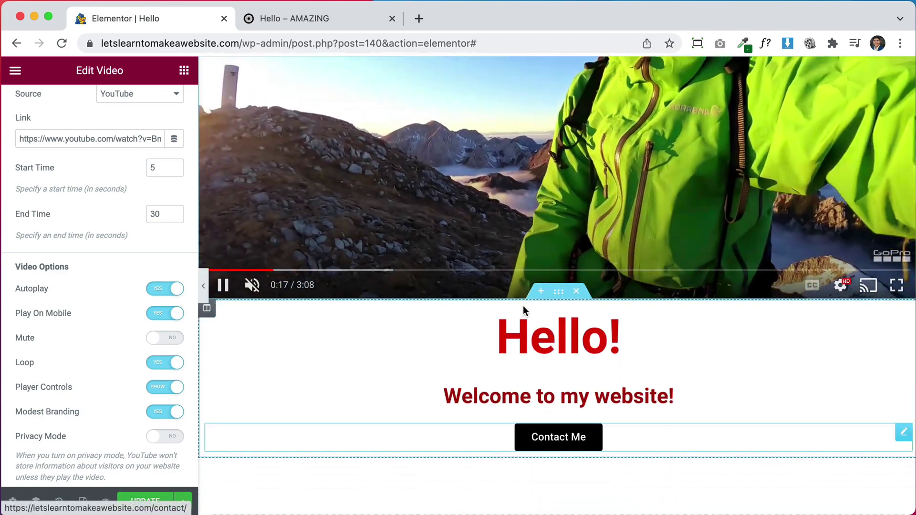
scroll(523, 311, up, 1)
scroll(483, 381, down, 1)
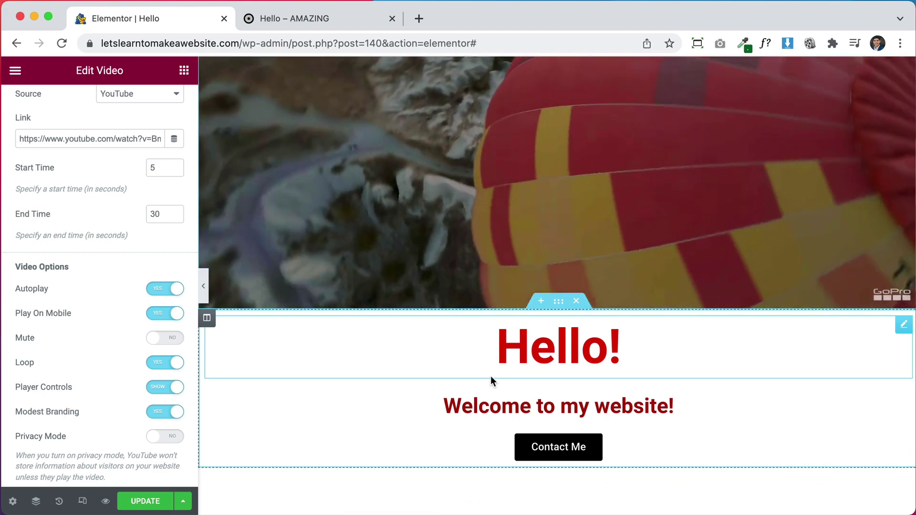
scroll(520, 328, down, 1)
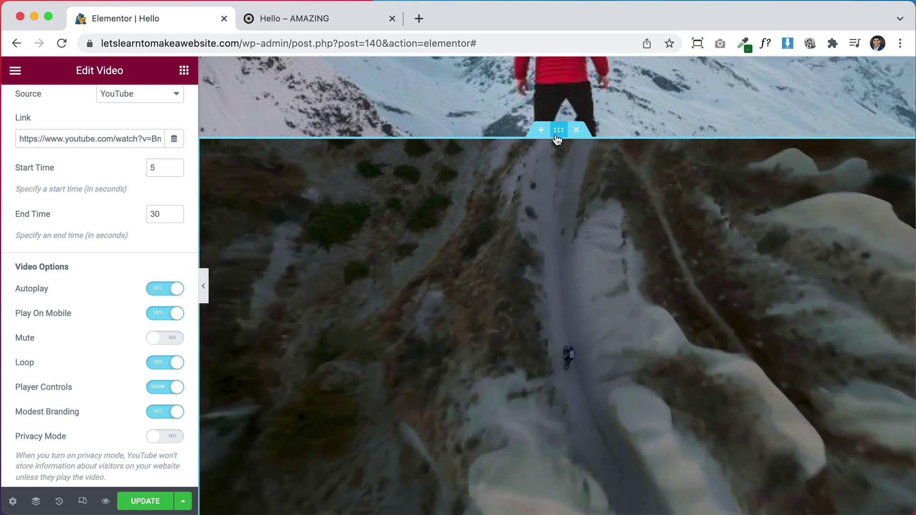
click(556, 132)
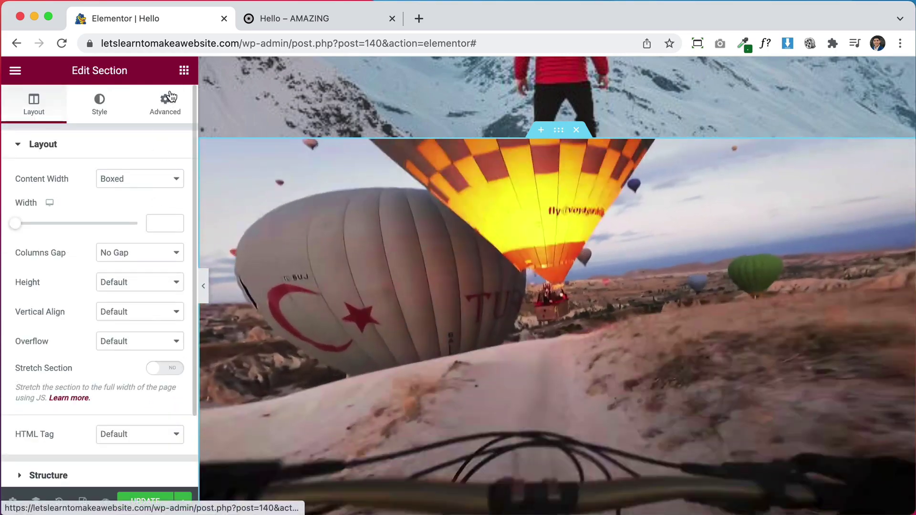
click(167, 101)
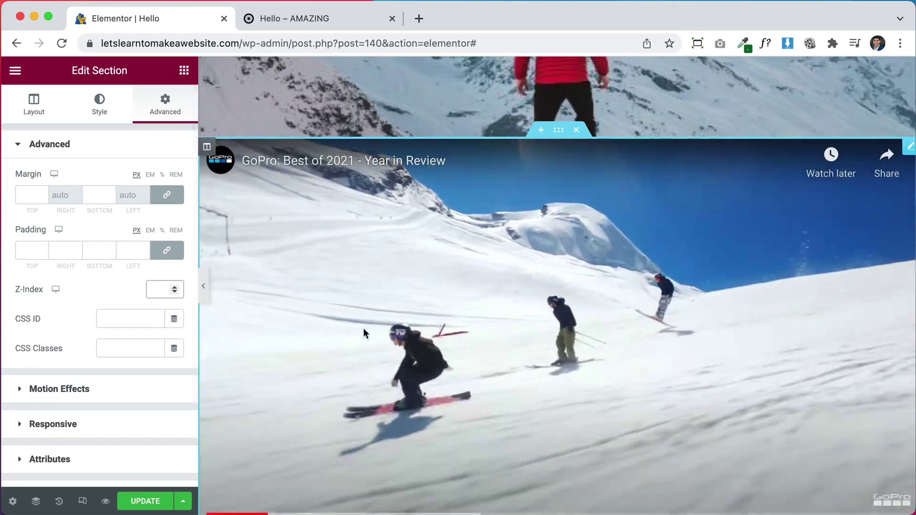
scroll(362, 328, down, 5)
scroll(519, 444, up, 2)
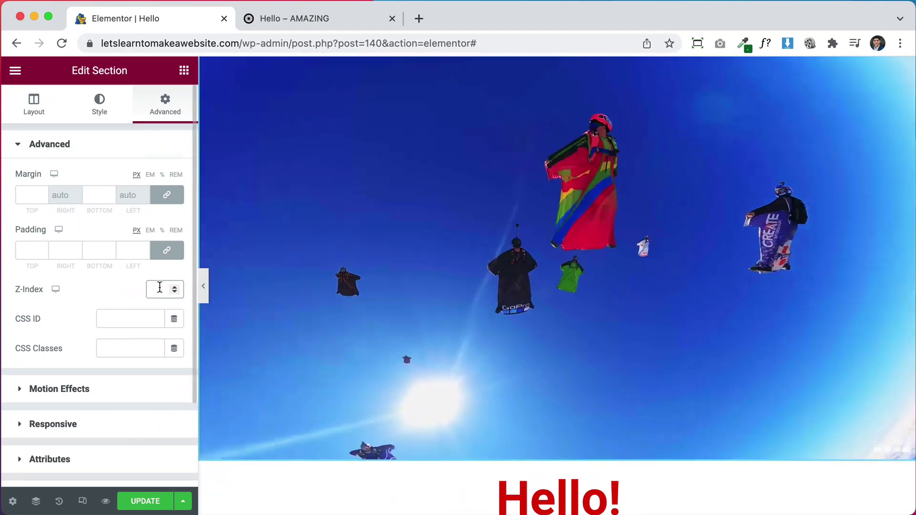
click(160, 287)
text(98)
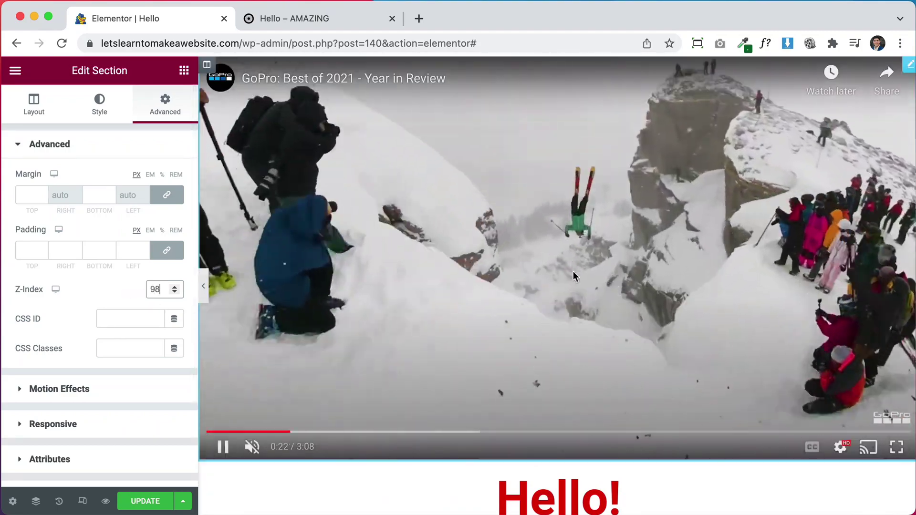
- Set the z-index of the section with the headings and Contact Me button to 99
scroll(573, 270, down, 3)
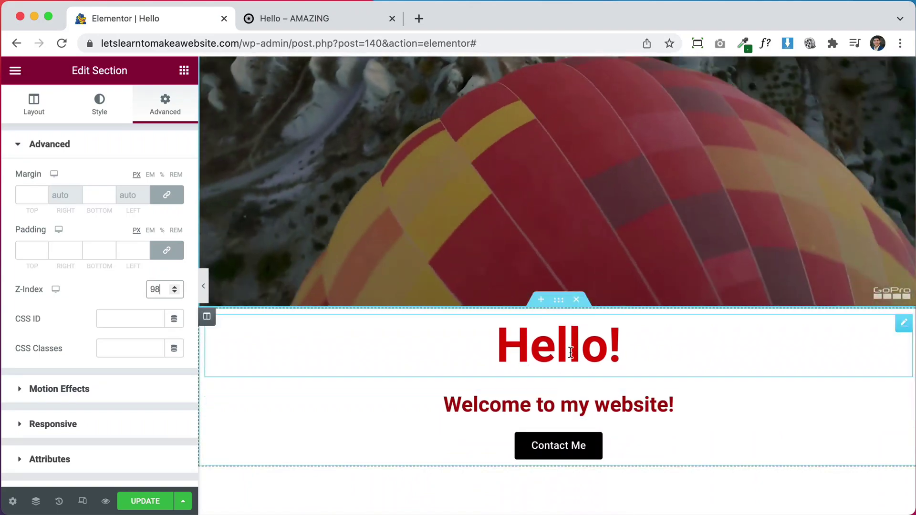
scroll(558, 296, down, 2)
click(559, 264)
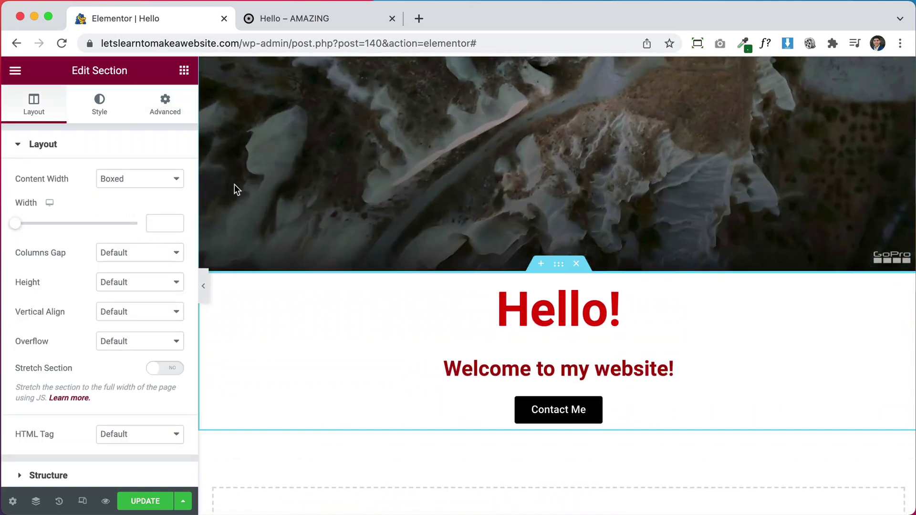
click(165, 104)
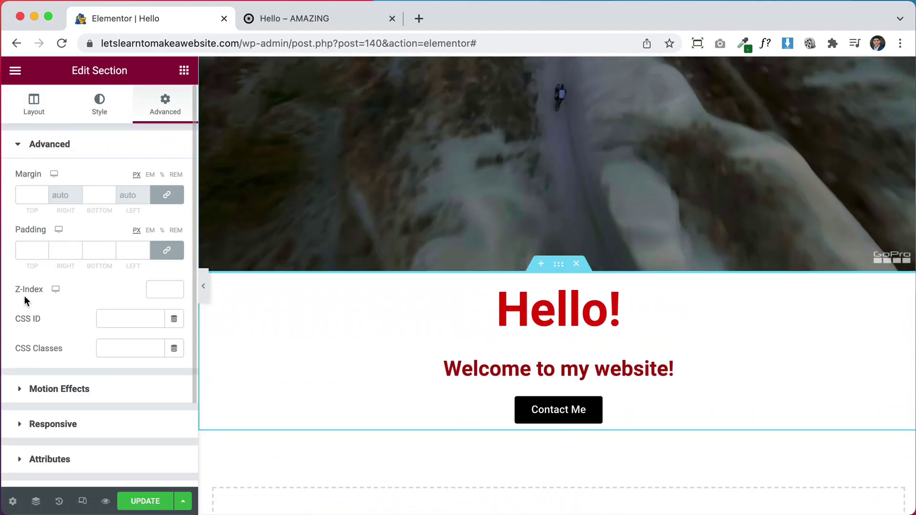
click(157, 288)
text(99)
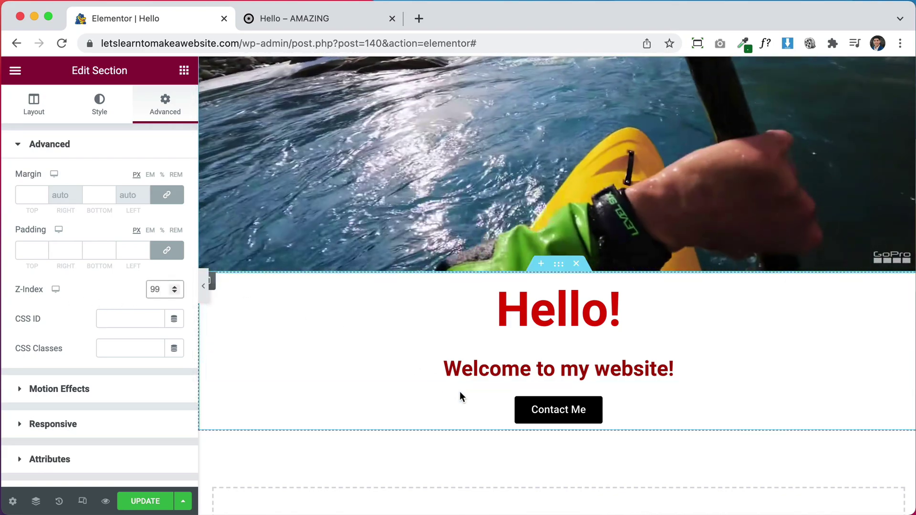
- Examine how the GoPro video section and the headings section beneath it are positioned on the page
scroll(611, 340, up, 3)
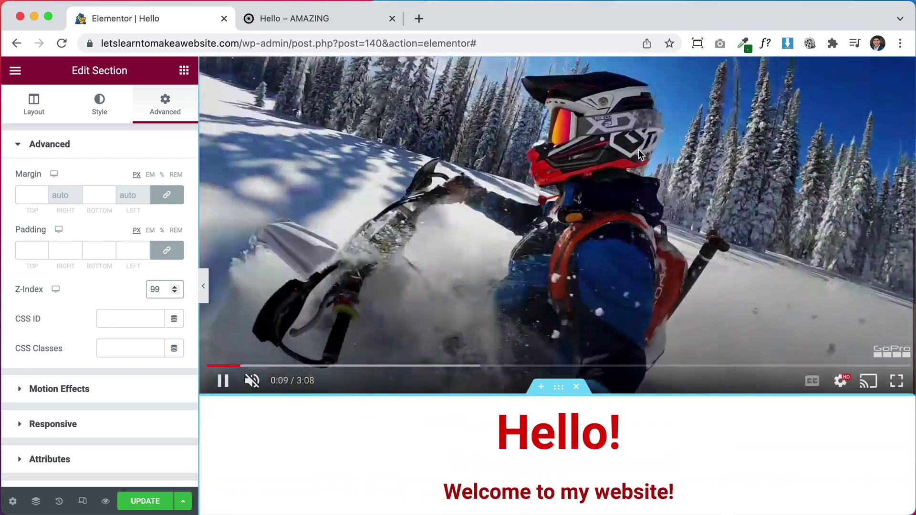
scroll(550, 188, up, 2)
scroll(550, 188, down, 3)
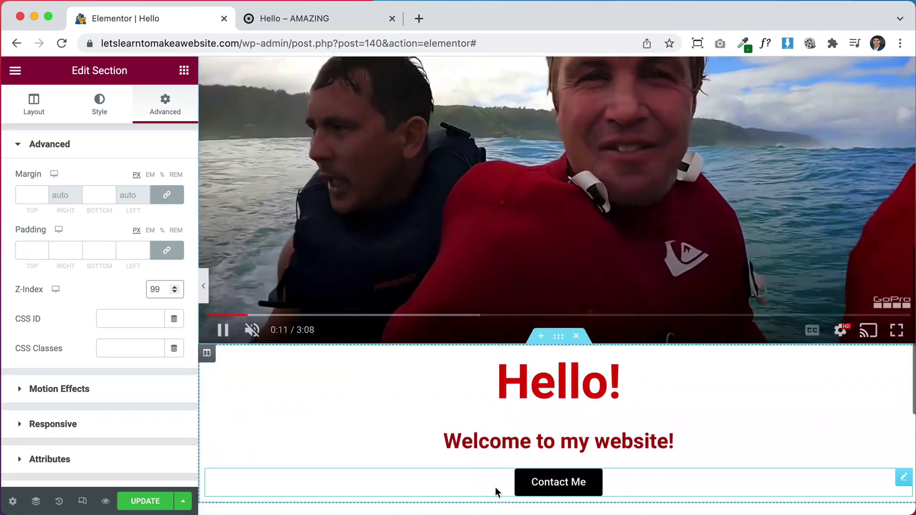
scroll(556, 136, up, 4)
scroll(556, 141, down, 1)
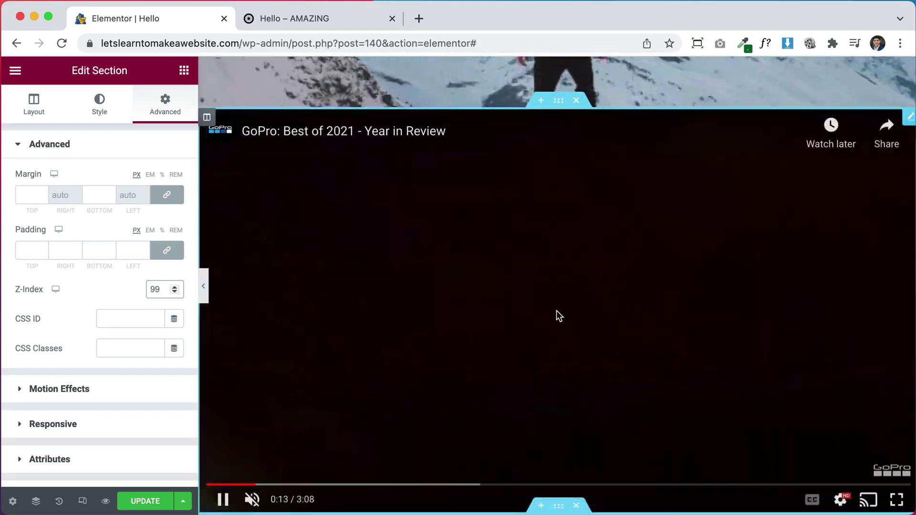
scroll(562, 276, down, 5)
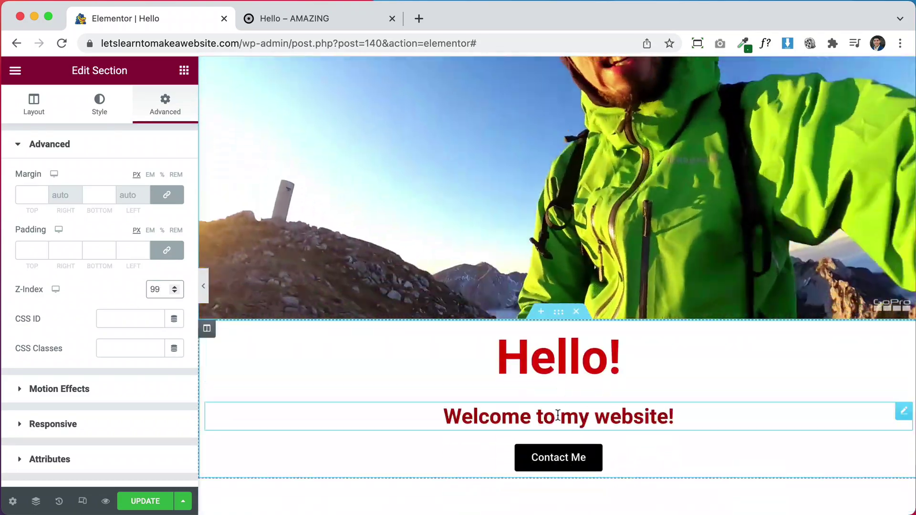
scroll(569, 247, up, 4)
scroll(587, 371, down, 5)
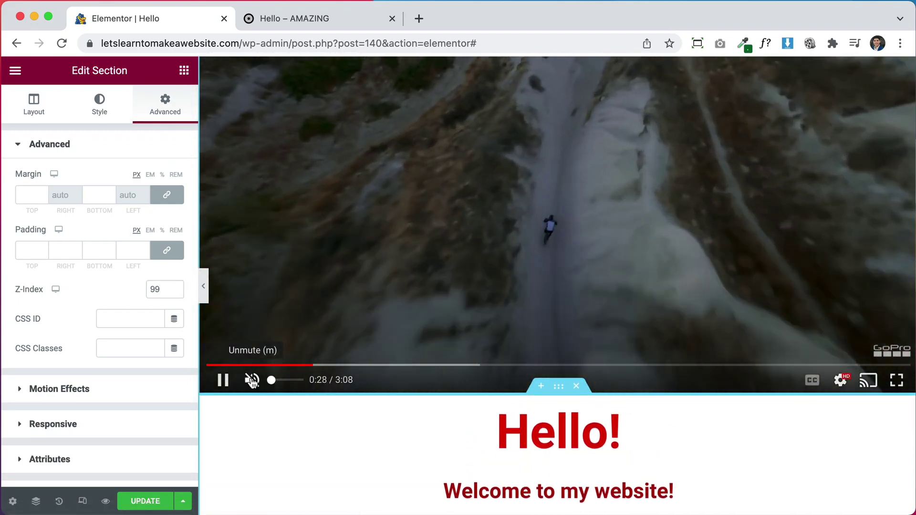
- Test the embedded video's sound by unmuting it, raising the volume and muting it again
click(252, 380)
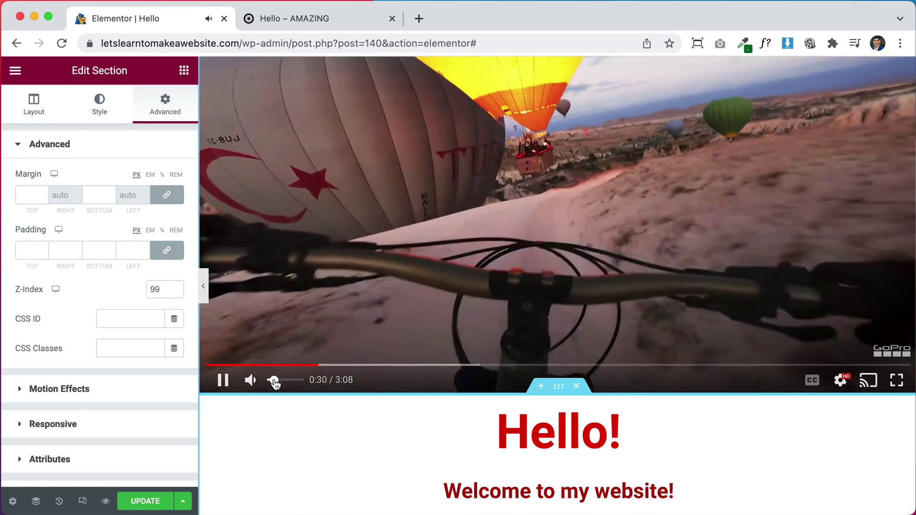
drag(272, 381, 286, 384)
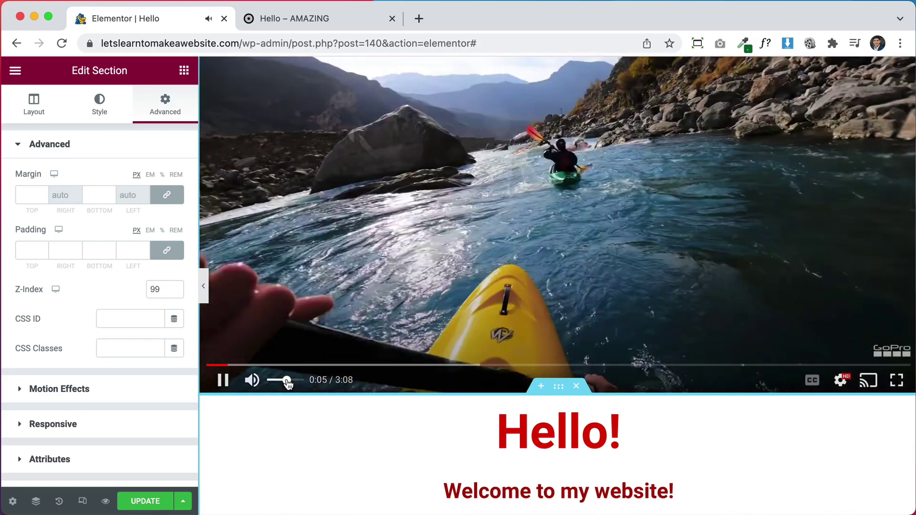
click(251, 380)
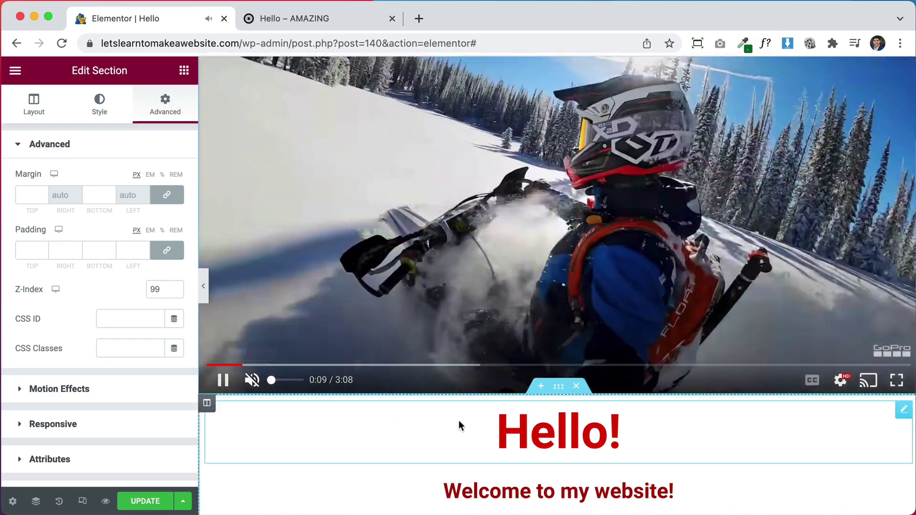
- Unlink the headings section's margins and set its top margin to -402 px to overlay it on the video
scroll(489, 422, down, 3)
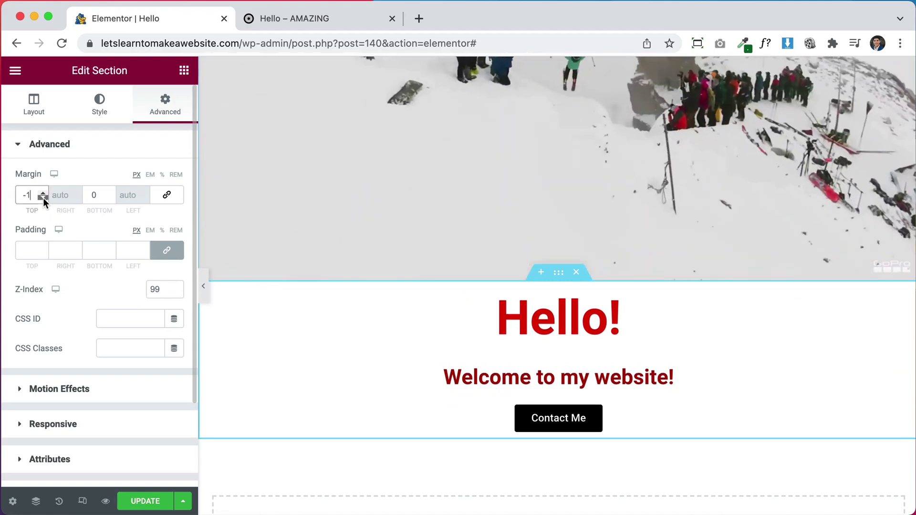
drag(43, 198, 43, 198)
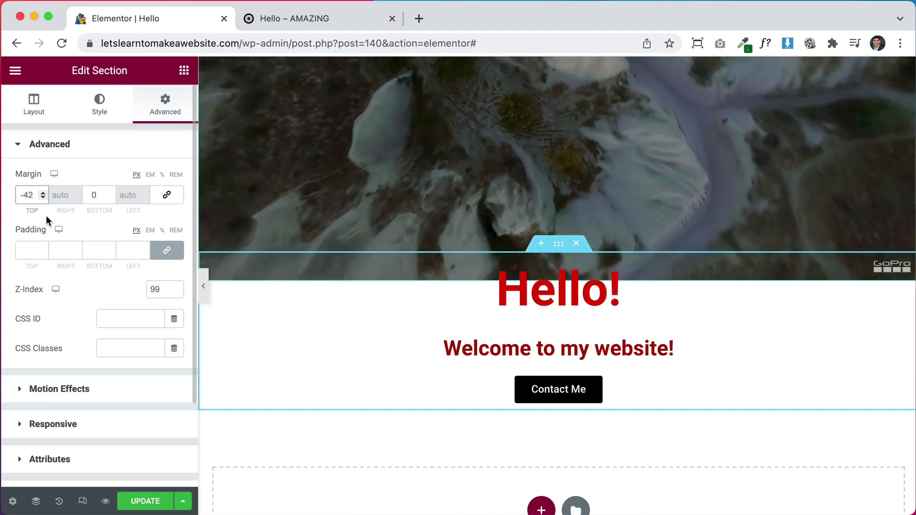
text(0)
key(BackSpace)
key(BackSpace)
key(BackSpace)
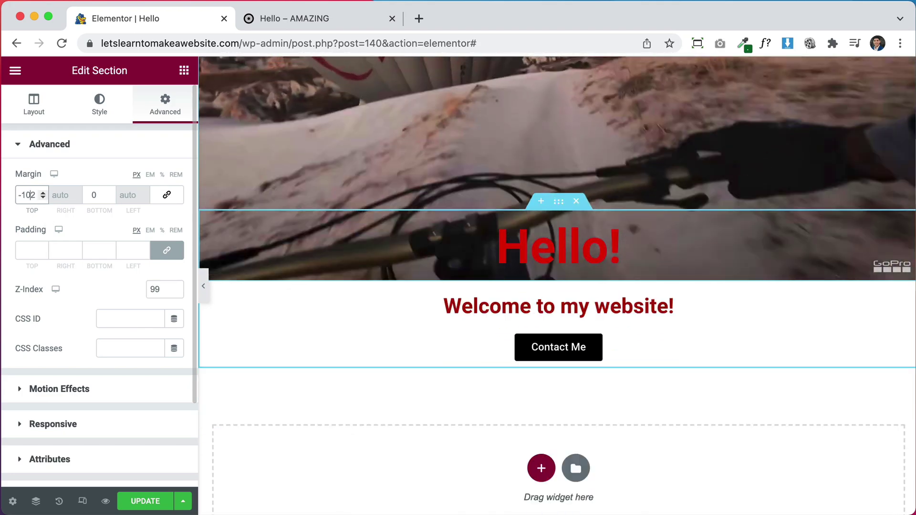
text(-30)
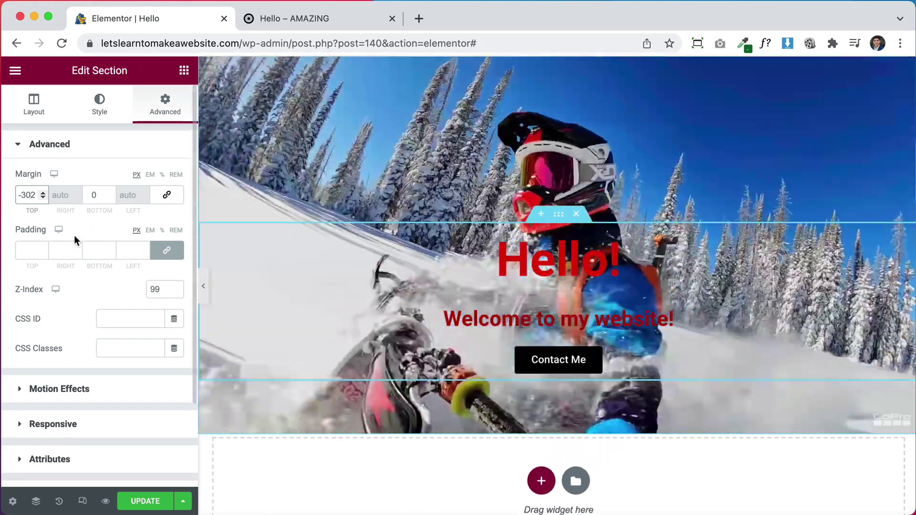
click(27, 195)
key(BackSpace)
text(4)
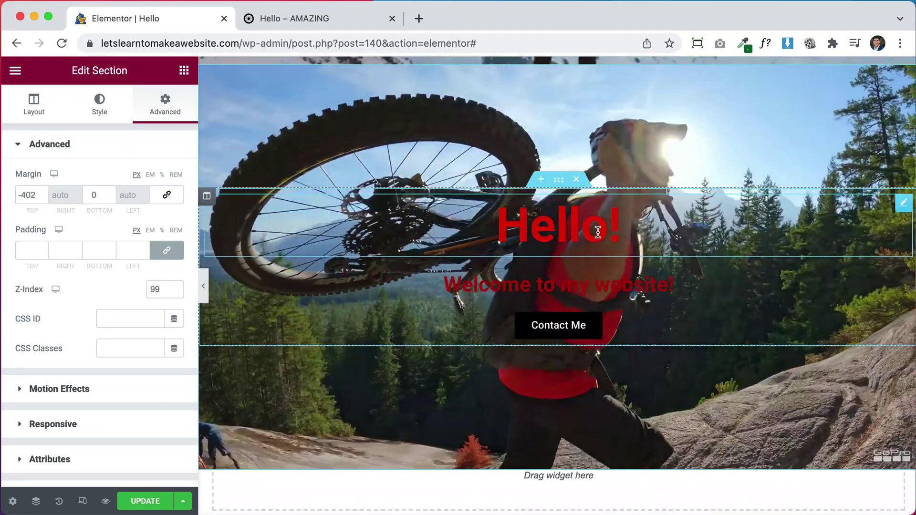
- Set the Hello! heading's text color to black (#000000)
click(572, 224)
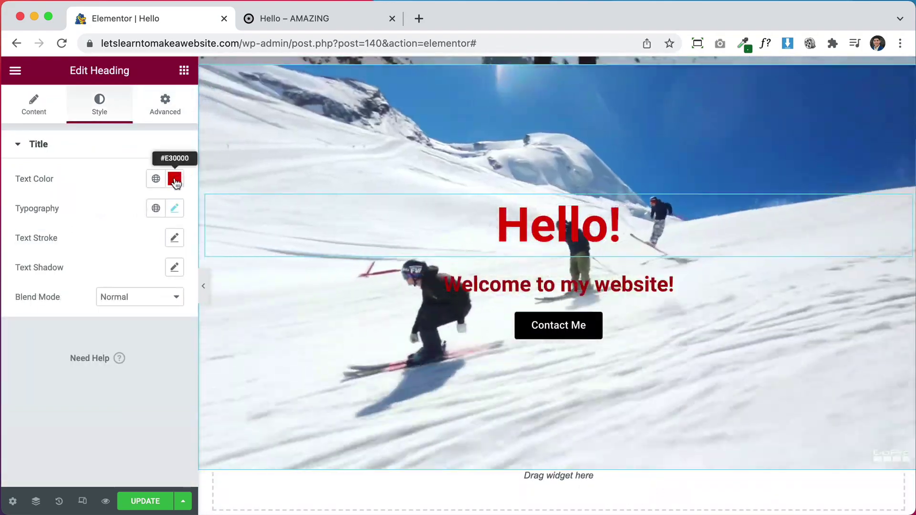
click(175, 178)
click(182, 286)
drag(182, 286, 178, 356)
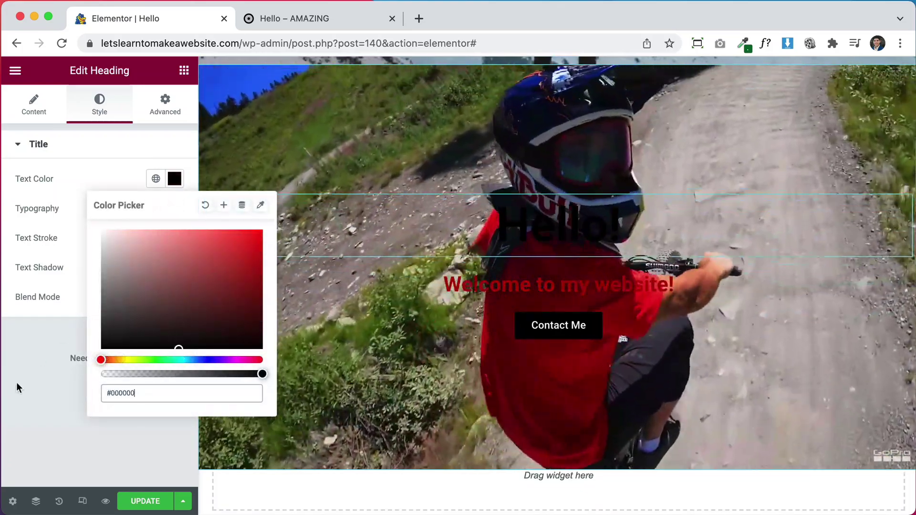
click(16, 382)
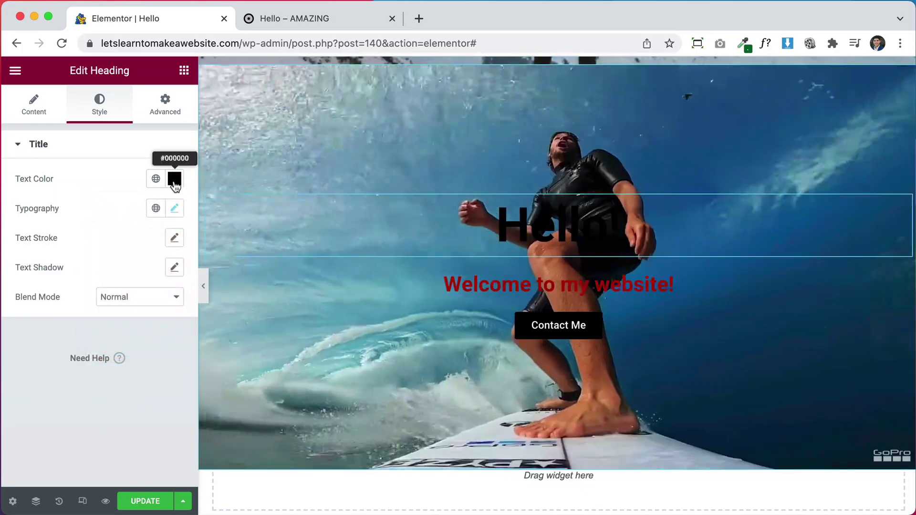
- Change the Hello! heading's text color to a very dark navy blue
click(174, 179)
drag(209, 360, 201, 360)
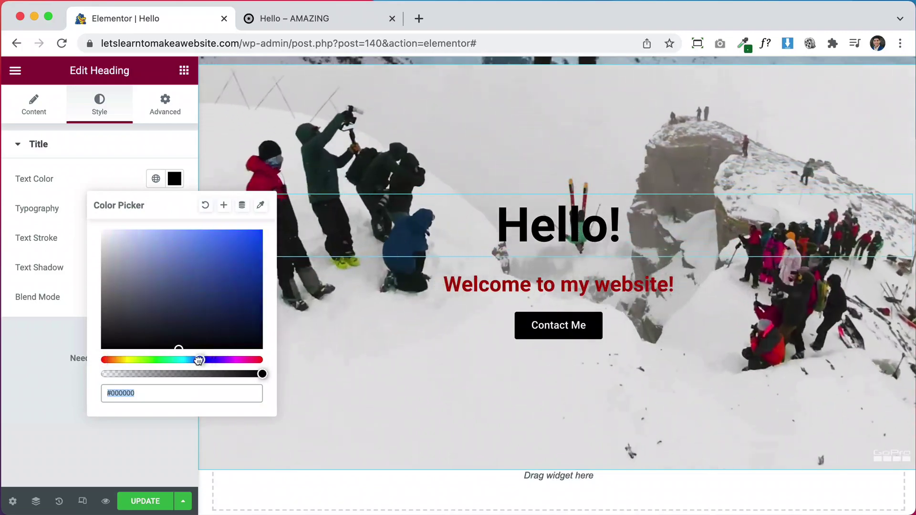
click(221, 317)
click(229, 327)
click(44, 345)
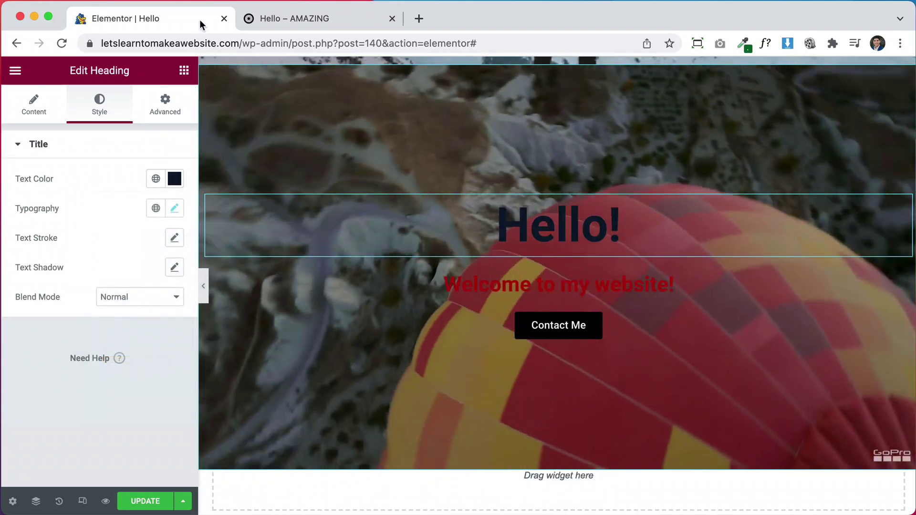
- Add a Google Maps widget between the second heading and the Contact Me button, and remove it again
click(184, 70)
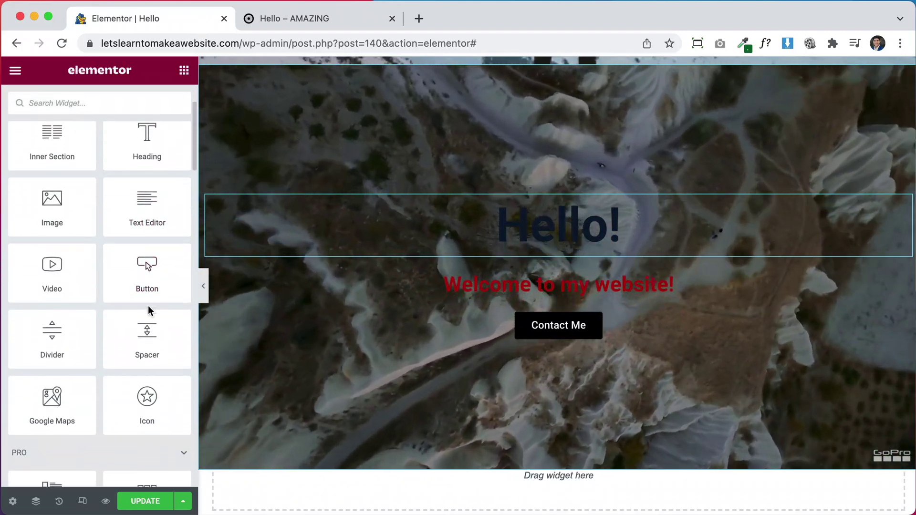
scroll(145, 344, down, 3)
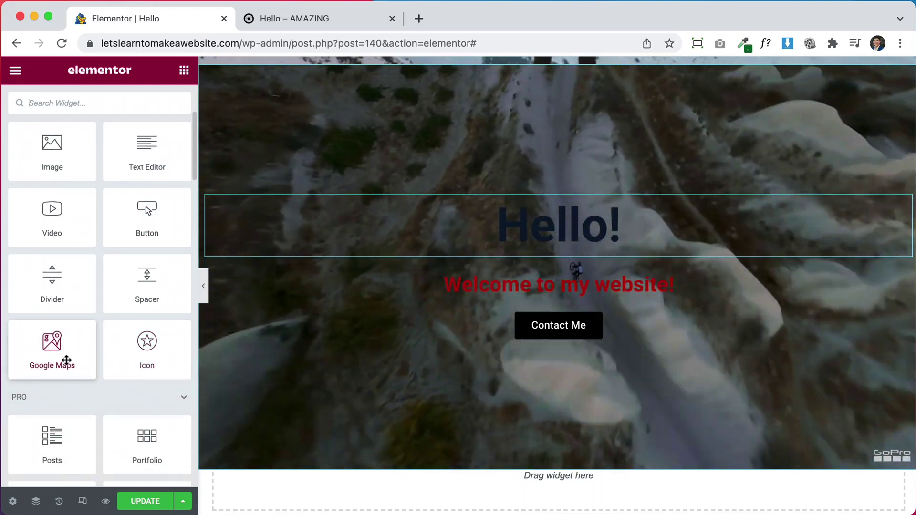
drag(66, 360, 587, 273)
drag(588, 353, 591, 306)
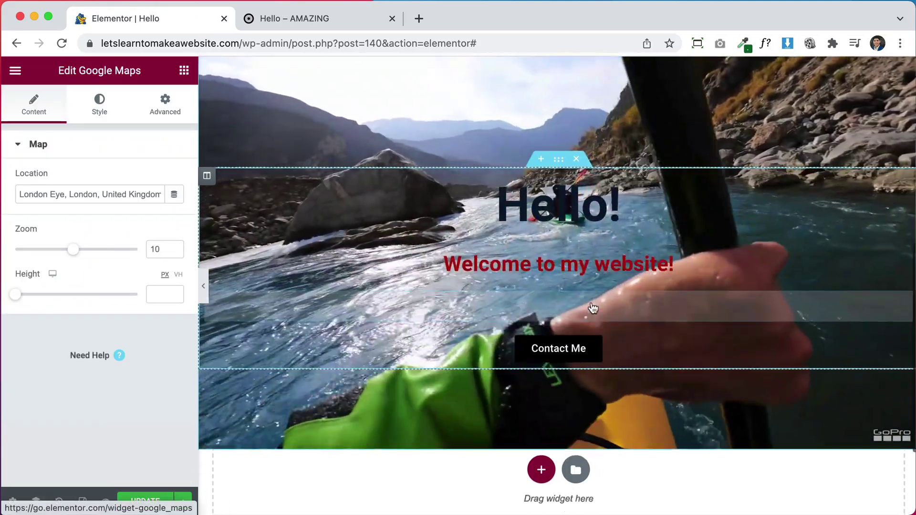
scroll(620, 317, down, 3)
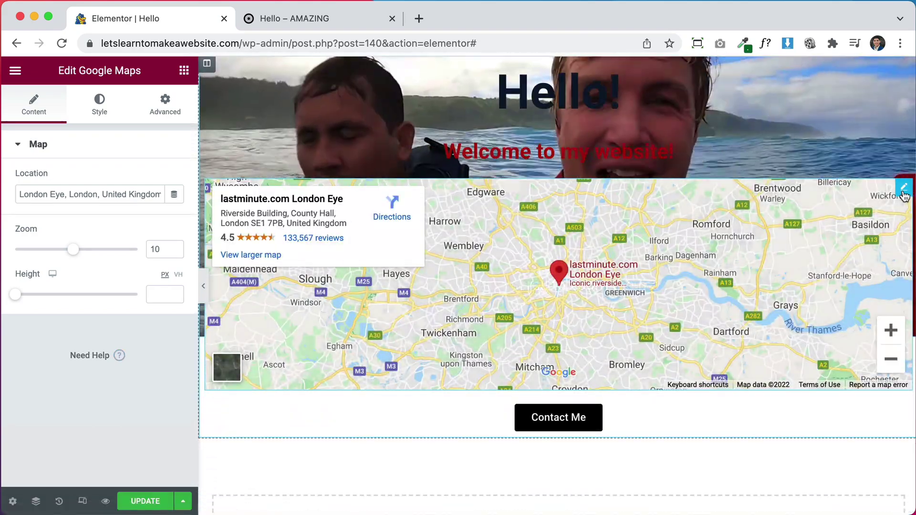
click(832, 393)
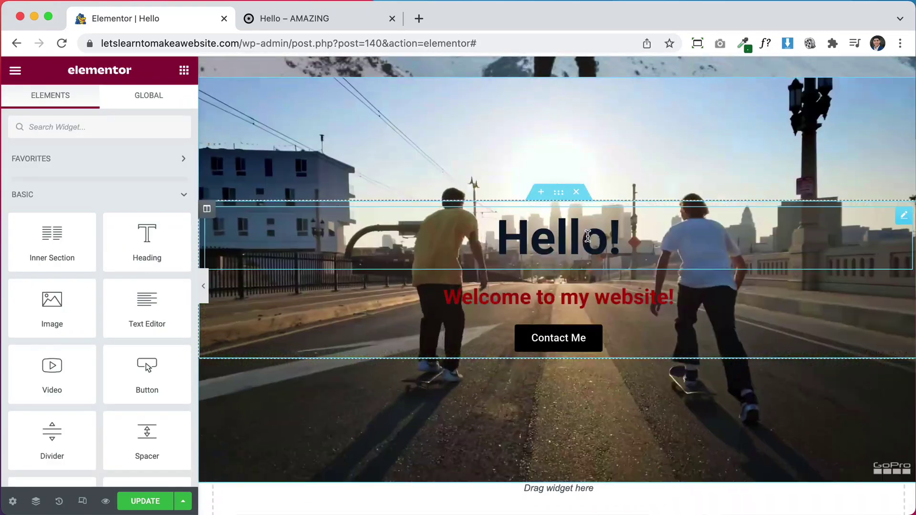
click(586, 236)
scroll(586, 236, down, 3)
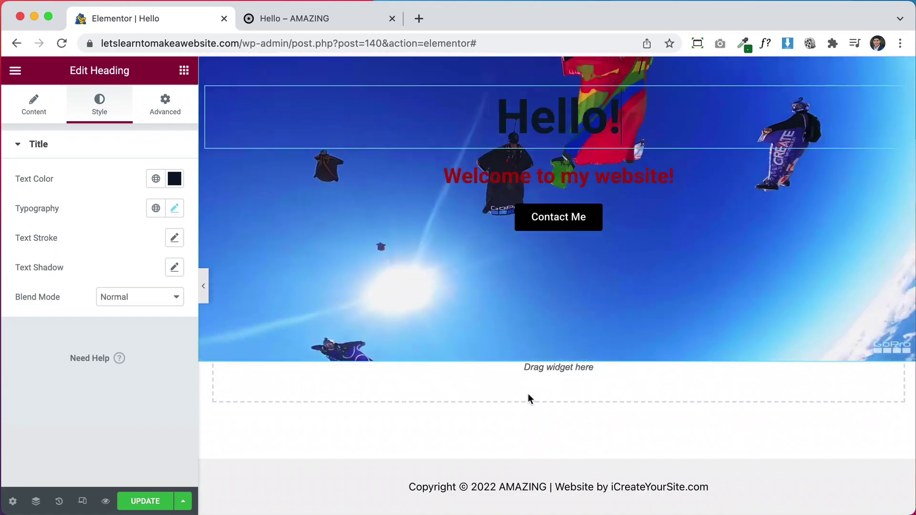
- Open the Navigator, review the page's section and widget structure, and close it again
right_click(527, 393)
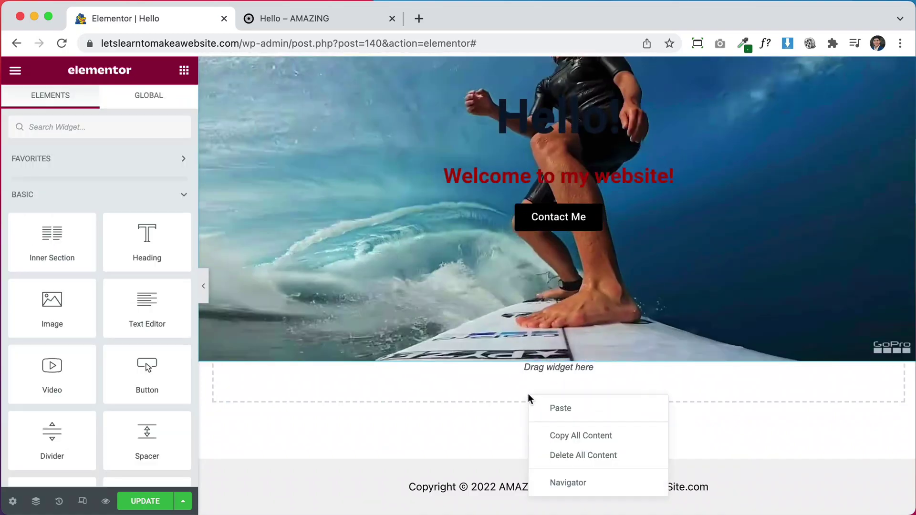
click(572, 483)
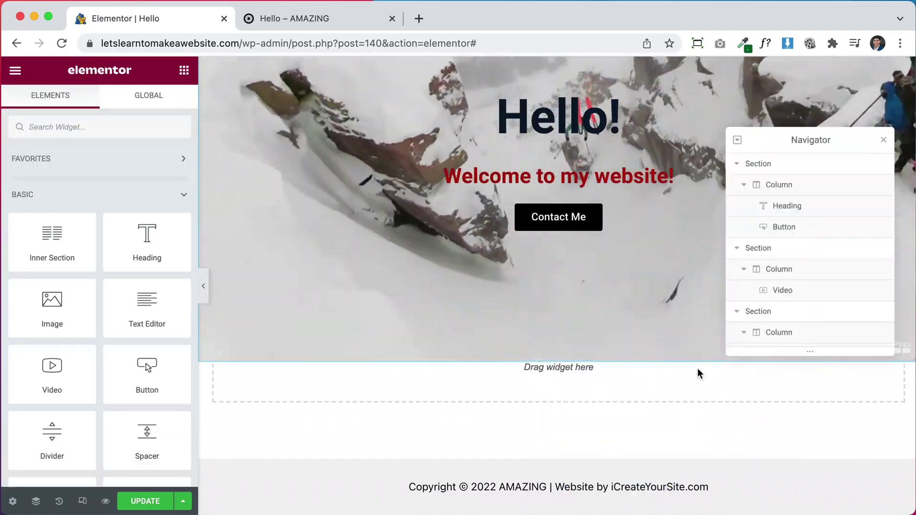
scroll(763, 335, down, 3)
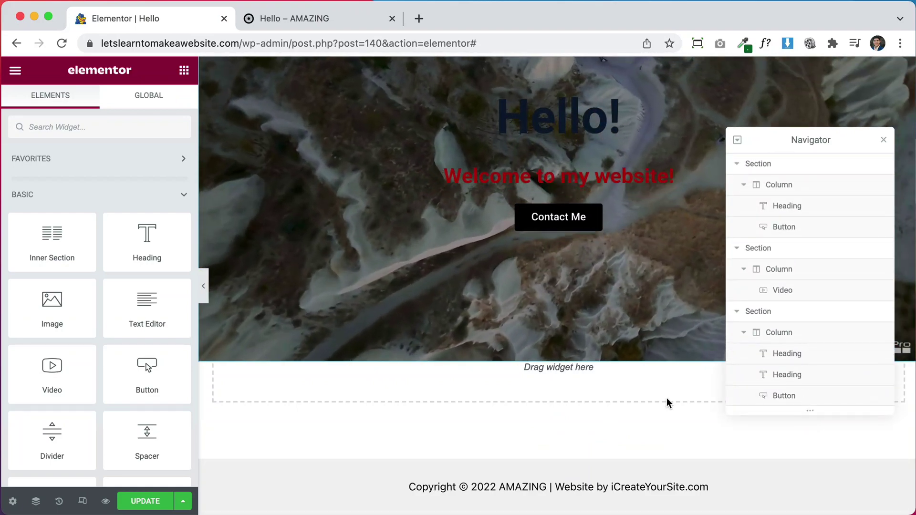
scroll(566, 397, up, 4)
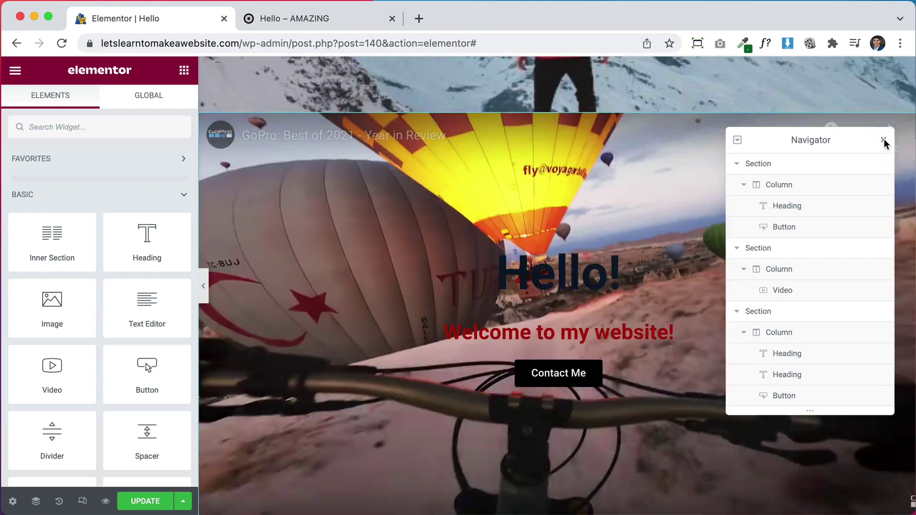
click(884, 142)
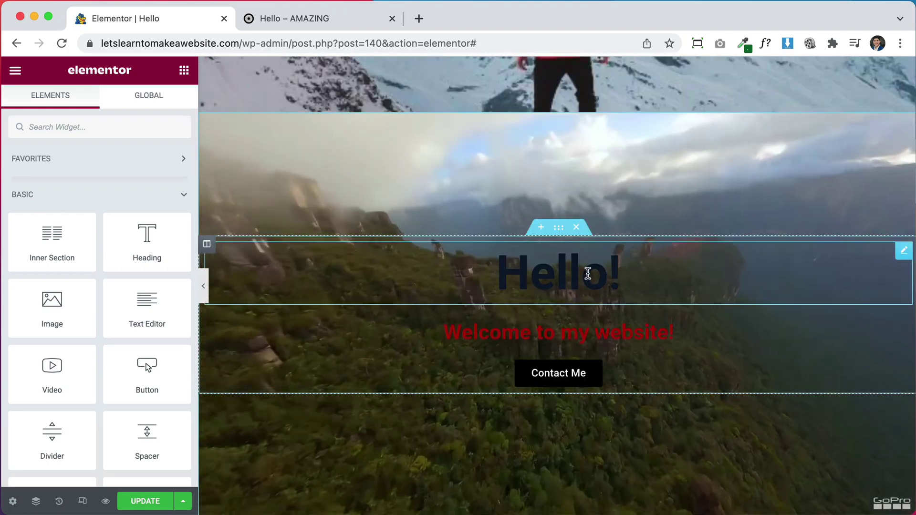
- Set the top margin of the section holding the headings and Contact Me button to 0 px
scroll(574, 347, down, 4)
scroll(474, 399, up, 2)
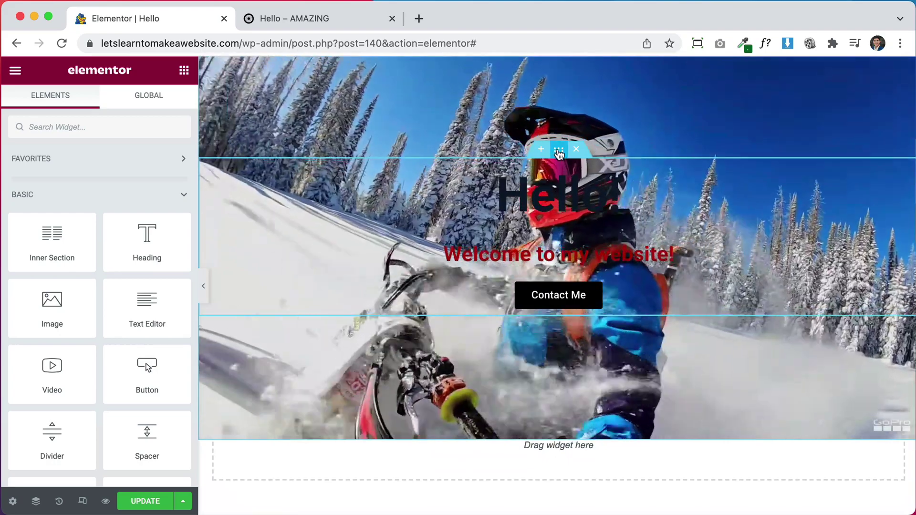
click(558, 151)
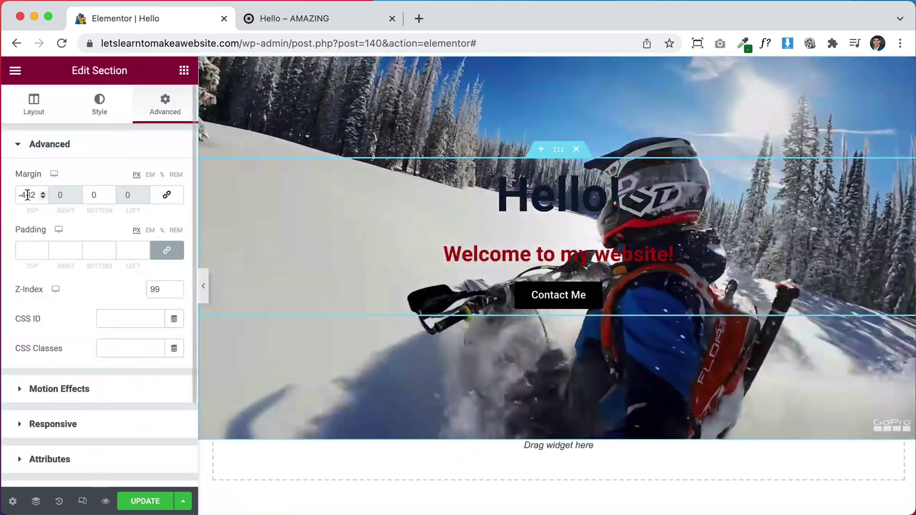
double_click(27, 195)
text(0)
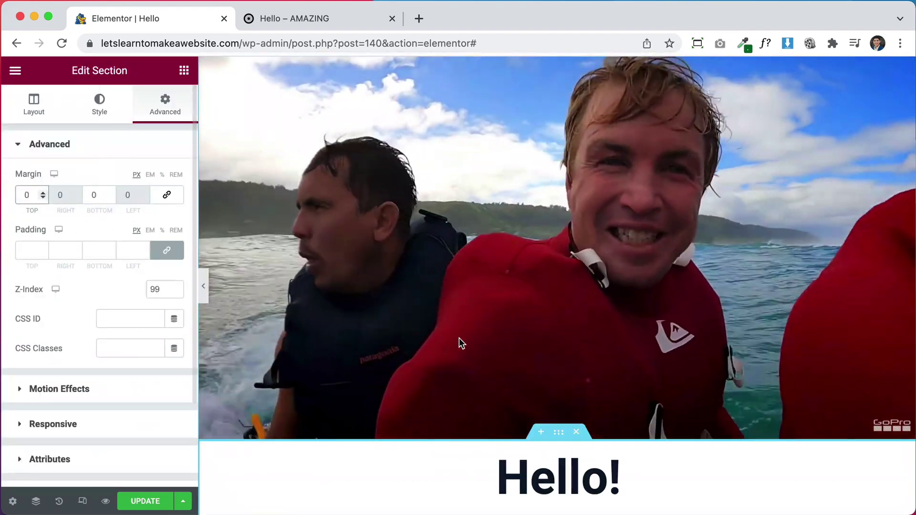
- Add a single-column section below the headings section and place an Image widget in it
scroll(458, 338, down, 8)
click(540, 337)
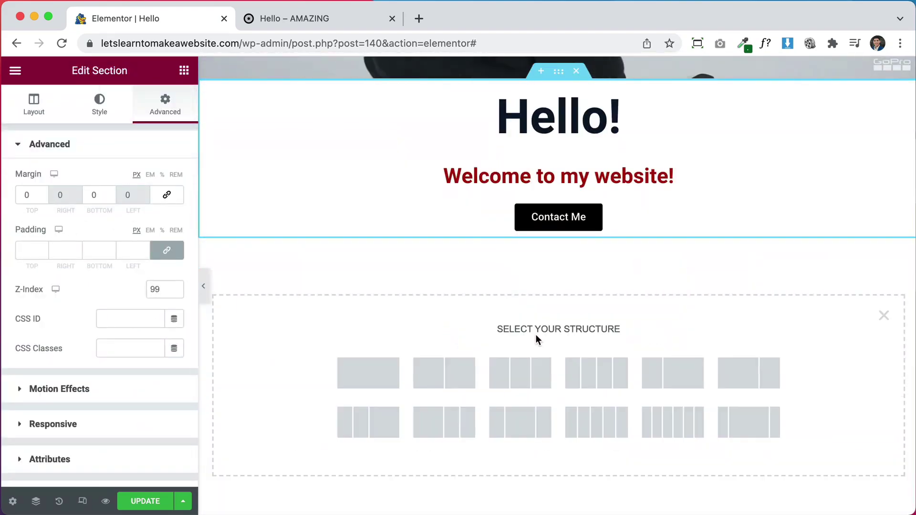
click(368, 377)
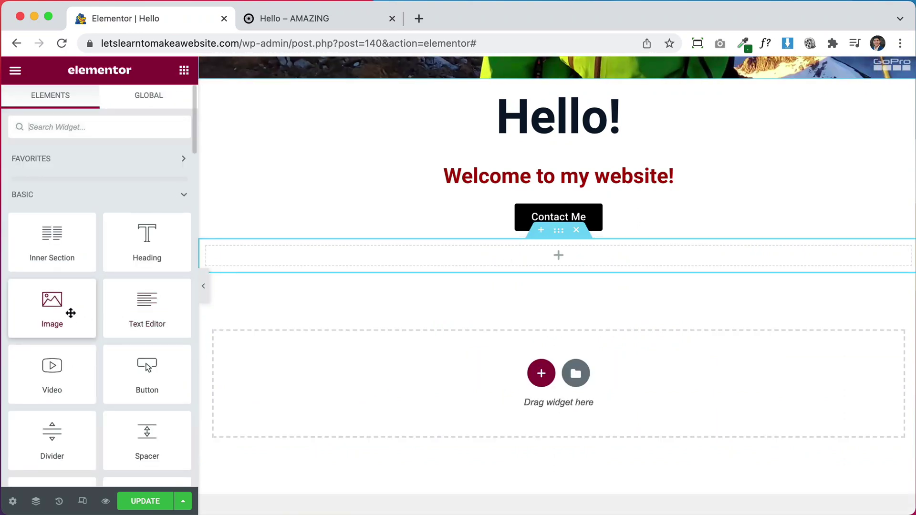
drag(453, 256, 454, 260)
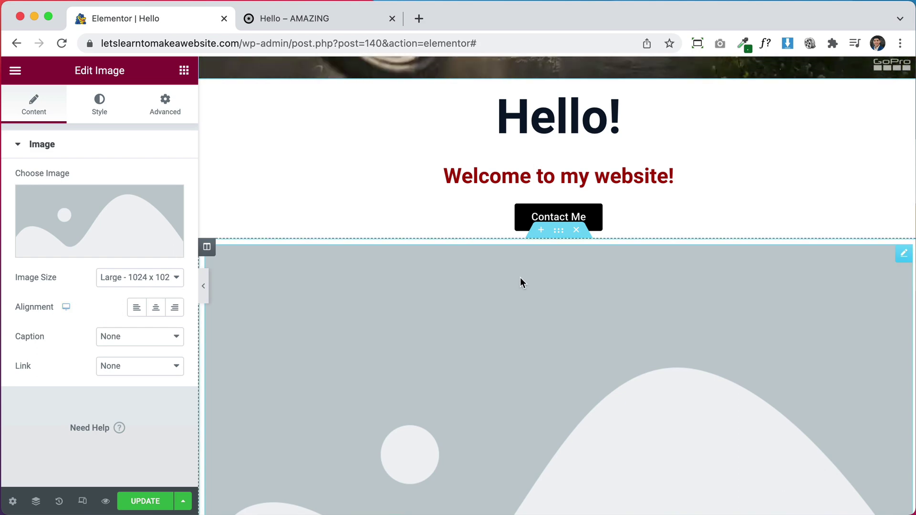
- Set the headings section's top margin to -400 px to overlay it on the video
scroll(521, 282, up, 3)
click(561, 187)
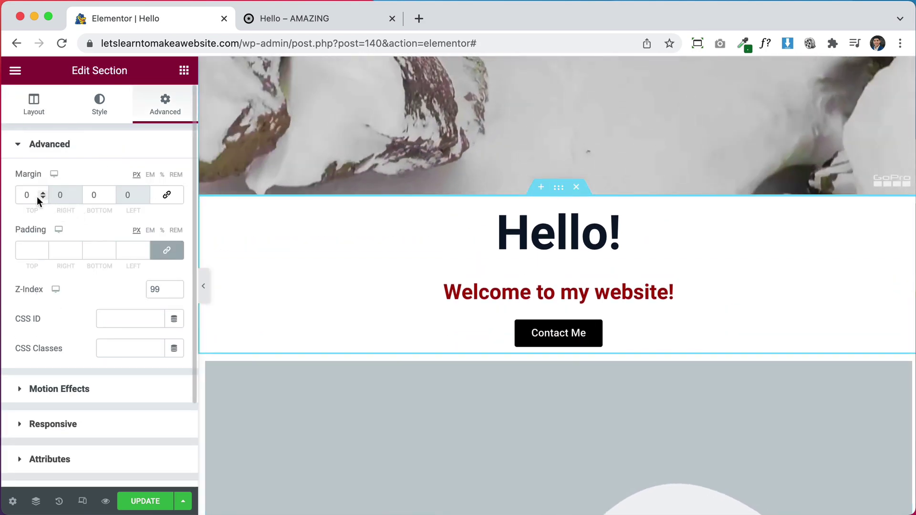
text(4)
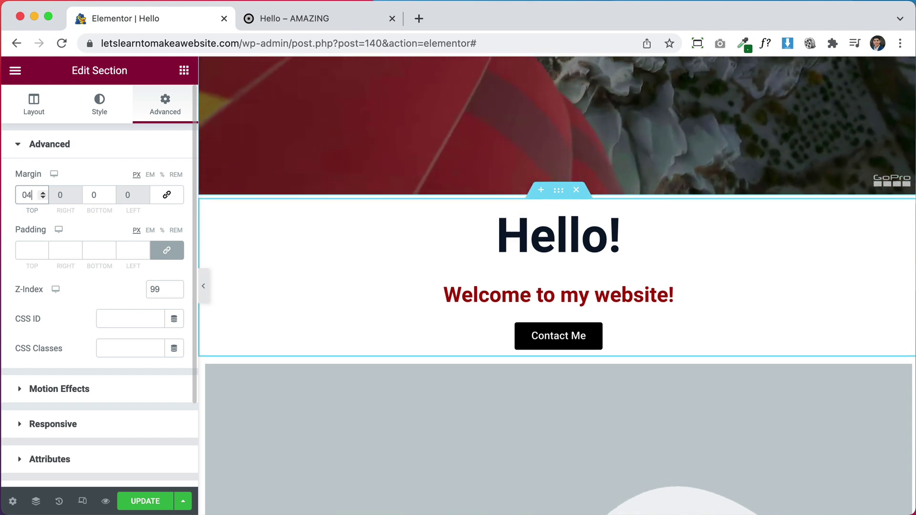
text(00)
key(BackSpace)
key(BackSpace)
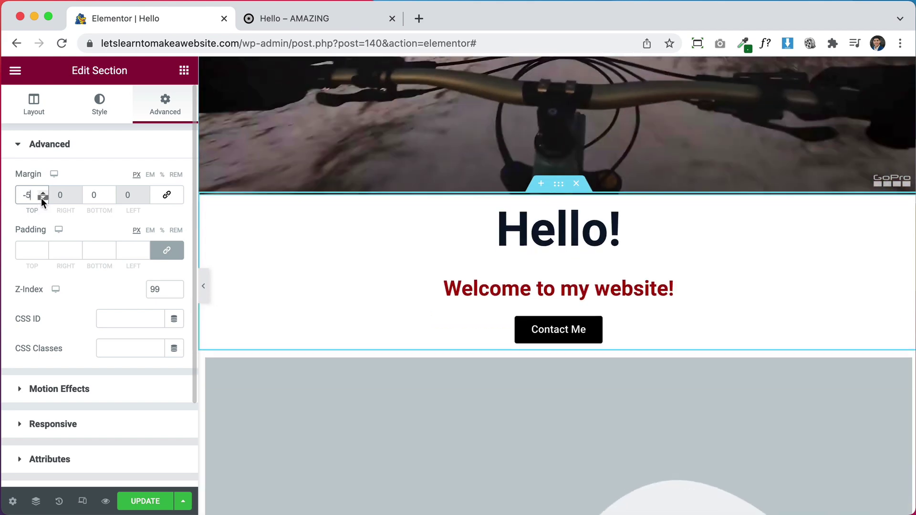
text(-80)
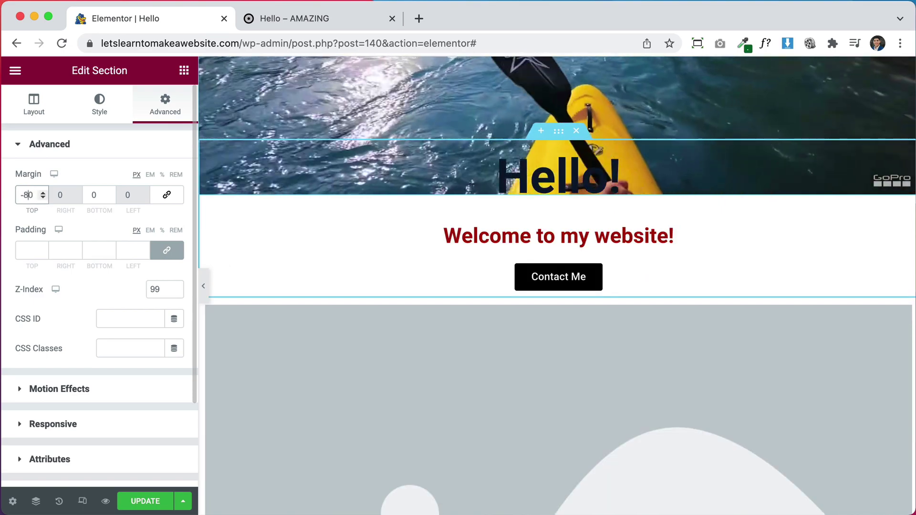
click(27, 193)
text(4)
key(BackSpace)
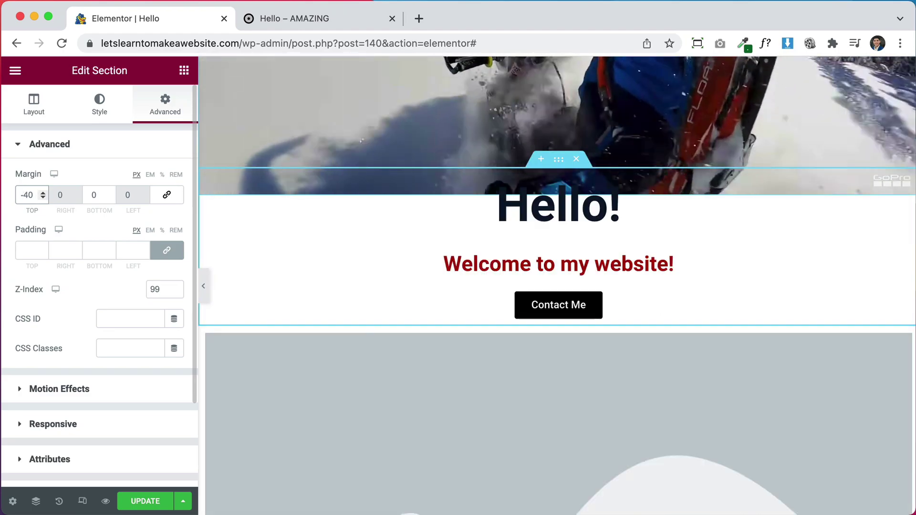
text(0)
scroll(547, 314, up, 5)
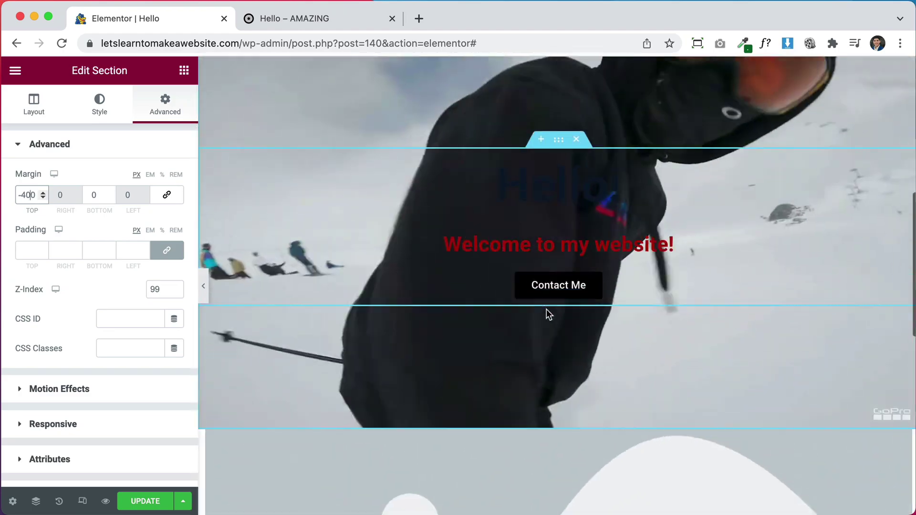
- Examine how the new image section sits beneath the video and the overlaid headings
scroll(590, 299, down, 10)
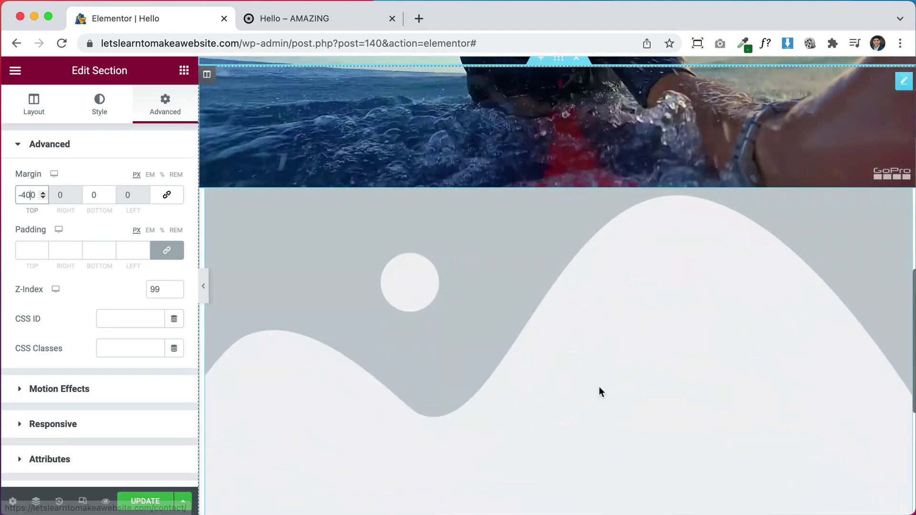
scroll(596, 218, up, 5)
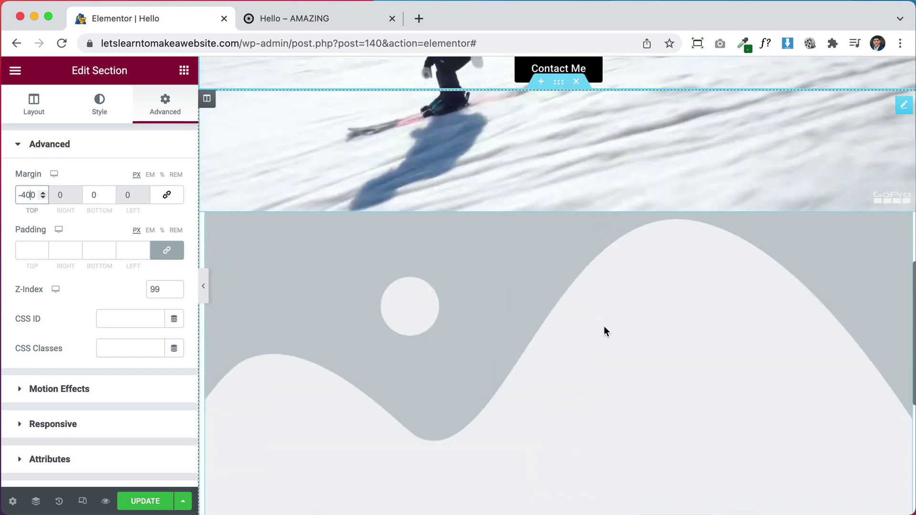
scroll(595, 380, down, 4)
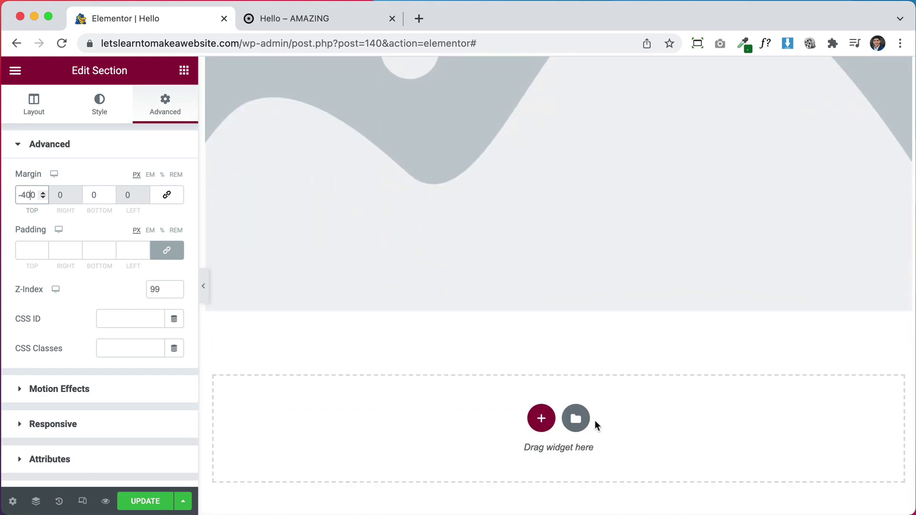
scroll(612, 401, up, 4)
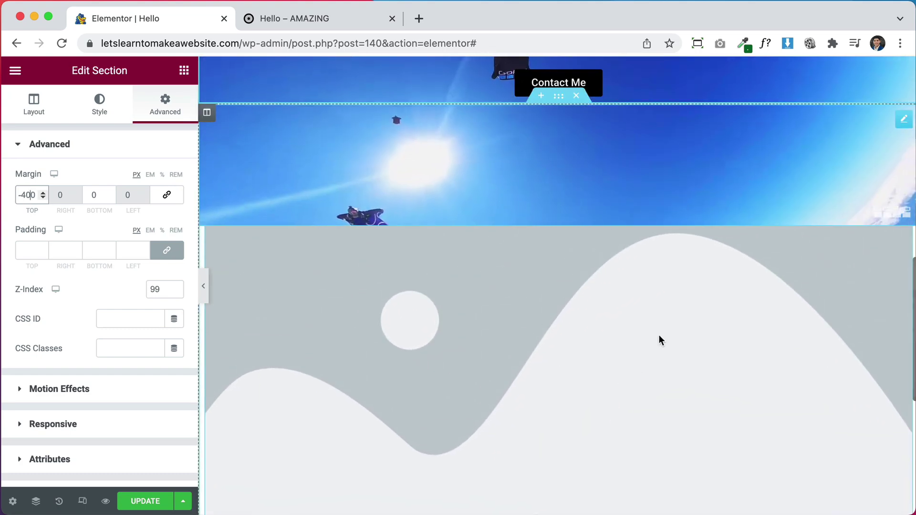
scroll(599, 372, down, 2)
scroll(599, 377, up, 6)
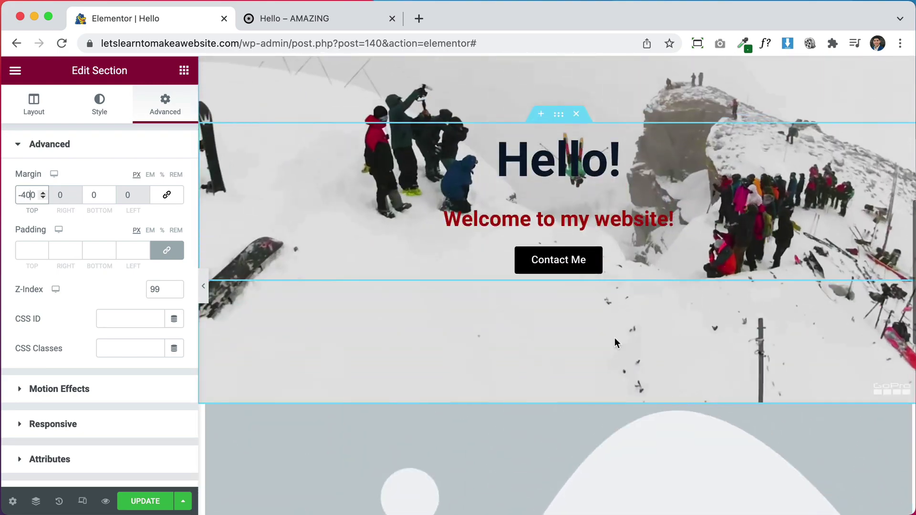
scroll(605, 287, down, 1)
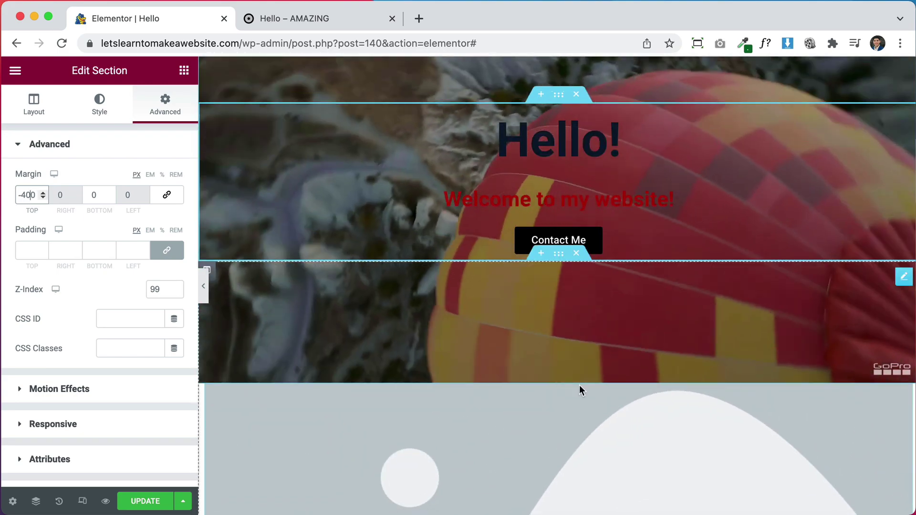
scroll(579, 382, down, 3)
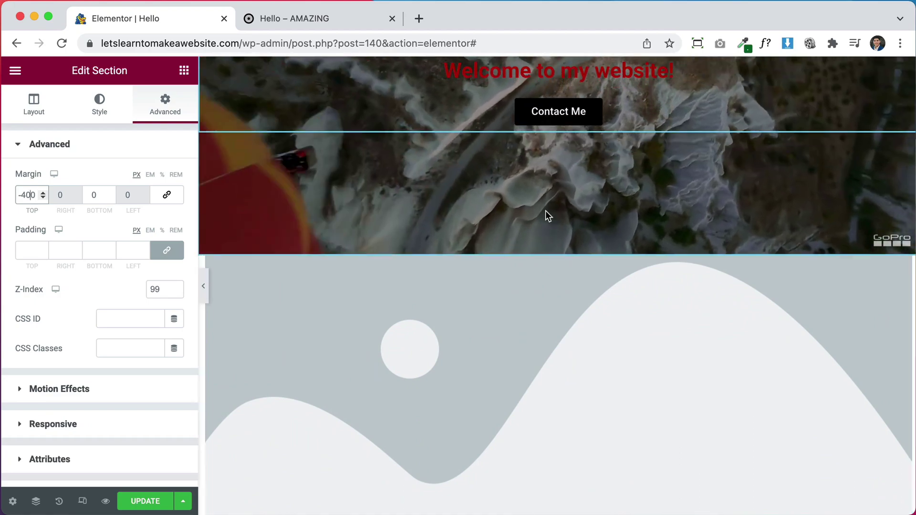
- Use the Navigator to edit the section containing the image, unlinking its margins and setting its top margin to 400 px
click(517, 278)
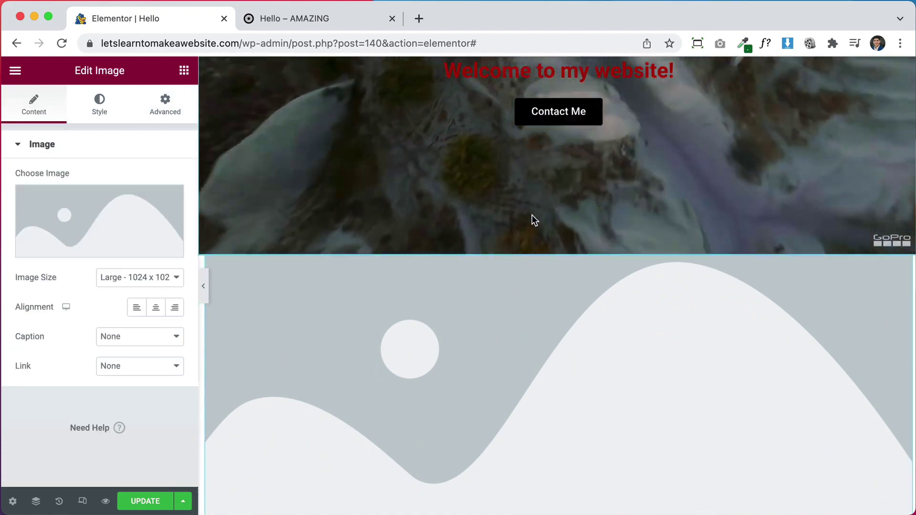
scroll(598, 127, up, 2)
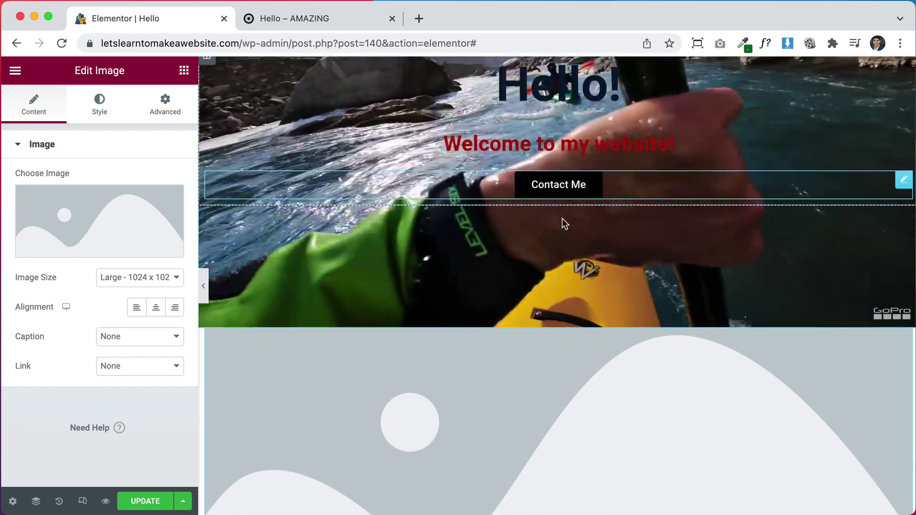
right_click(485, 364)
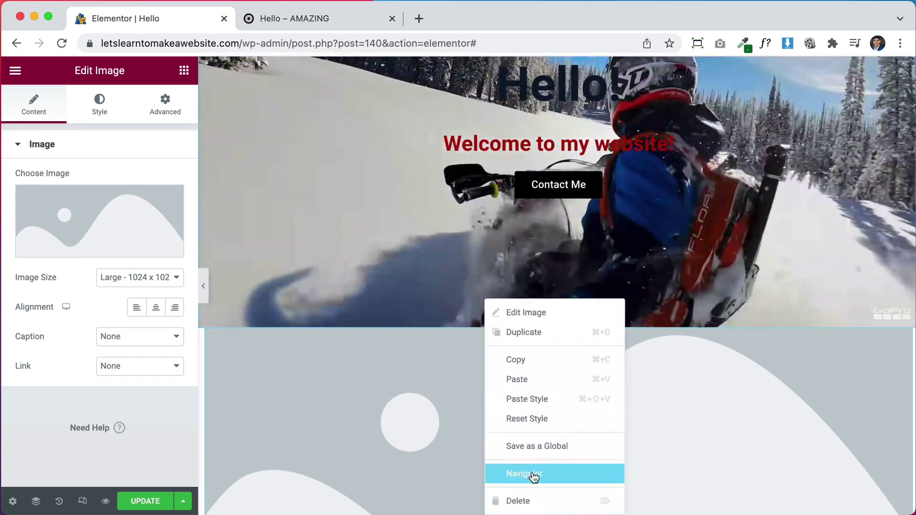
click(532, 472)
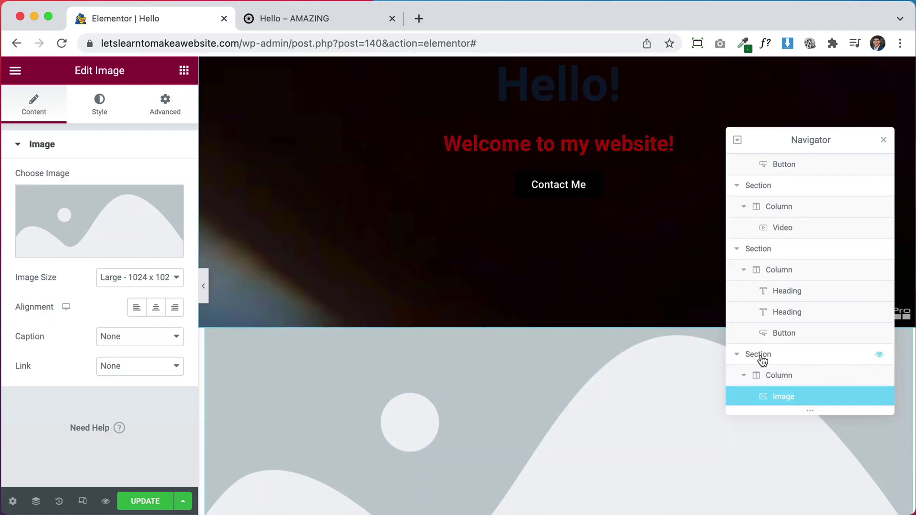
click(761, 360)
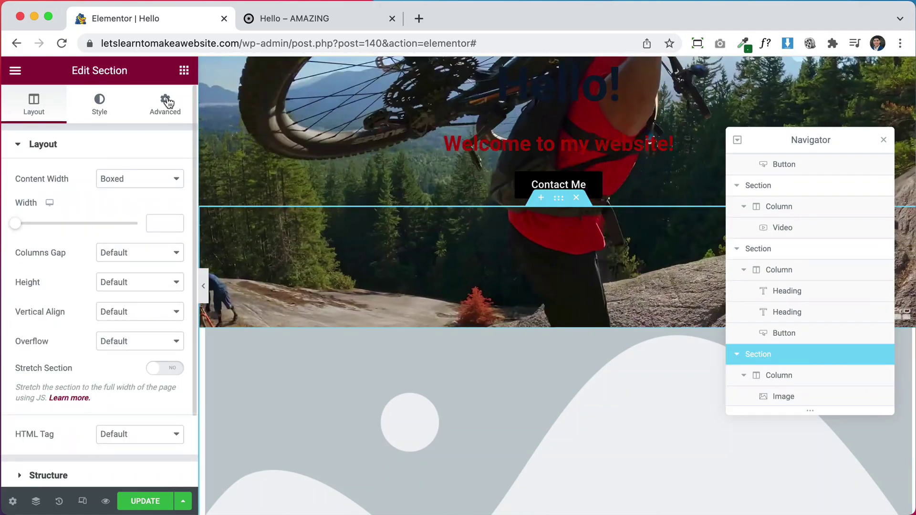
click(166, 101)
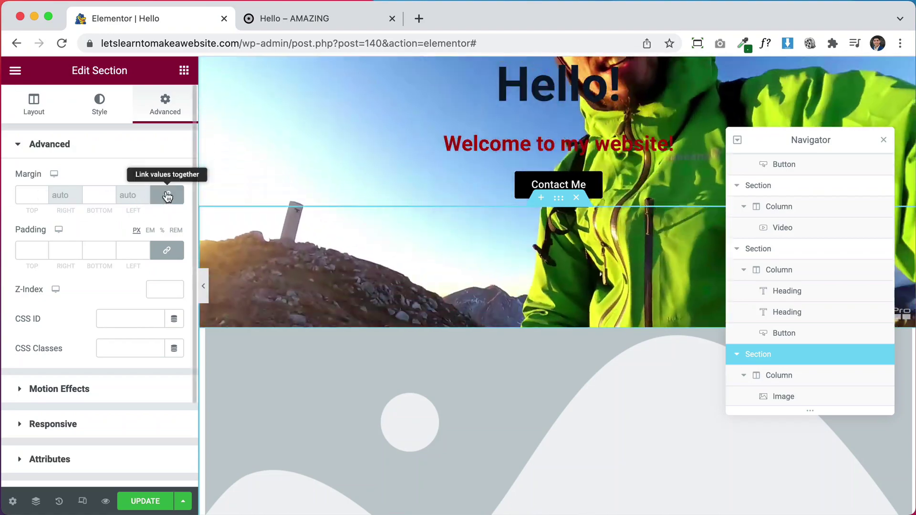
click(166, 194)
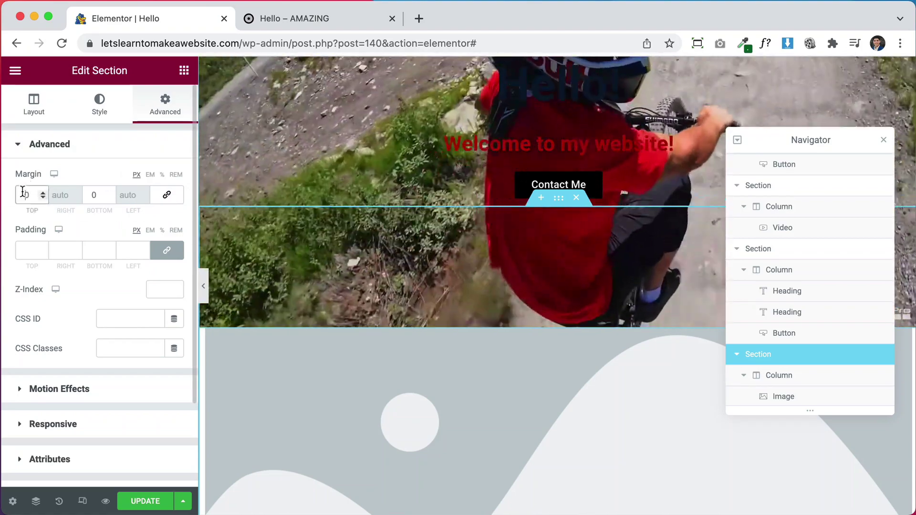
text(0)
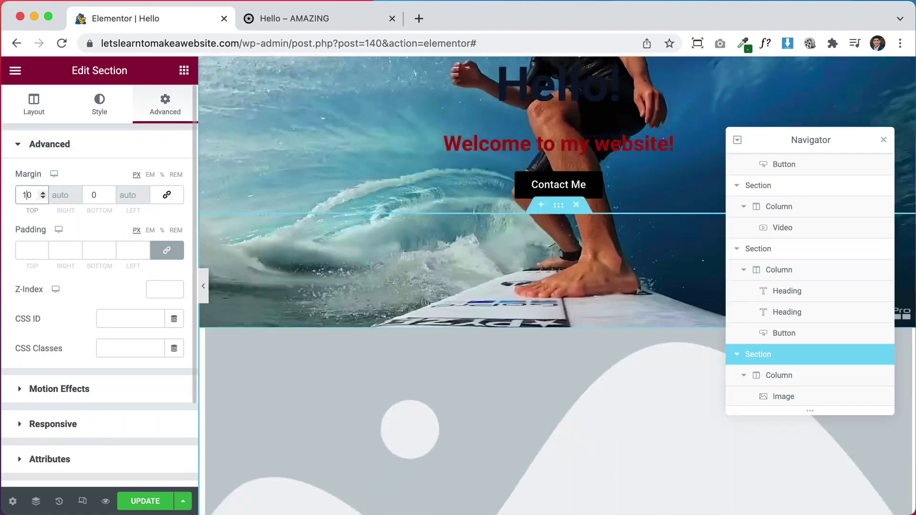
text(30)
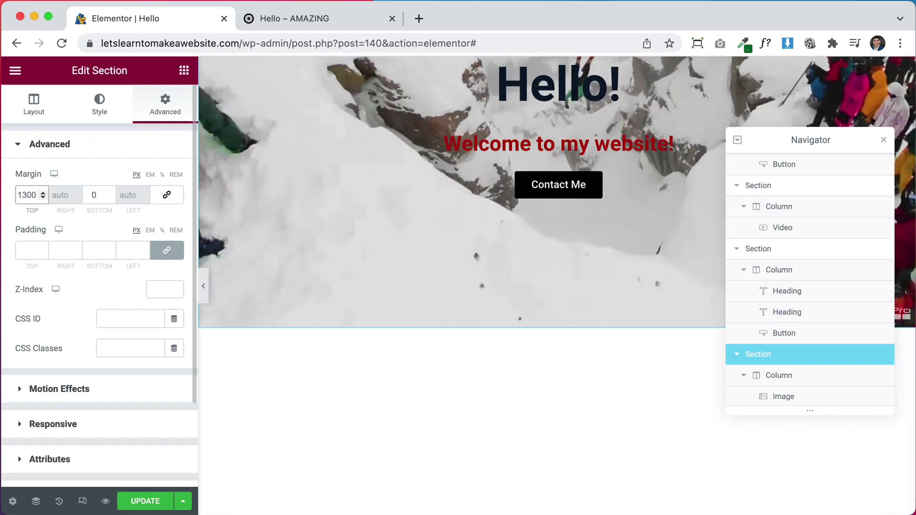
key(BackSpace)
key(BackSpace)
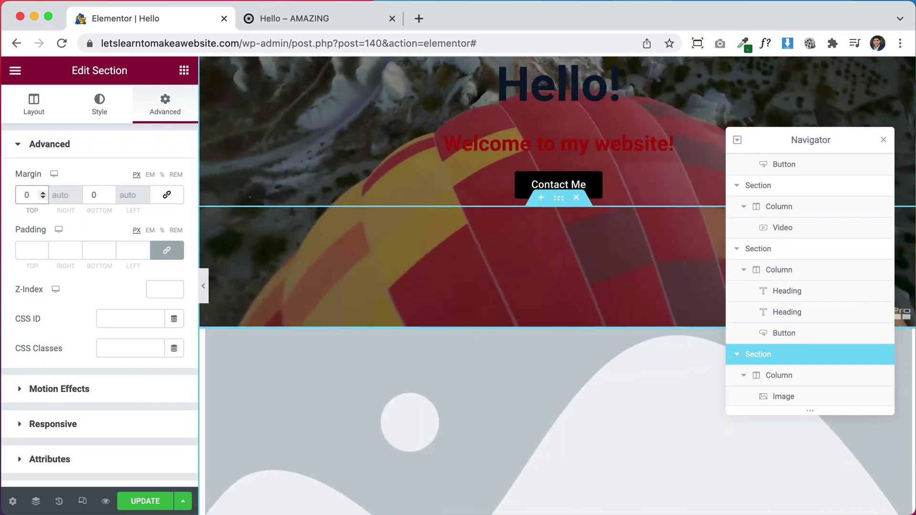
text(400)
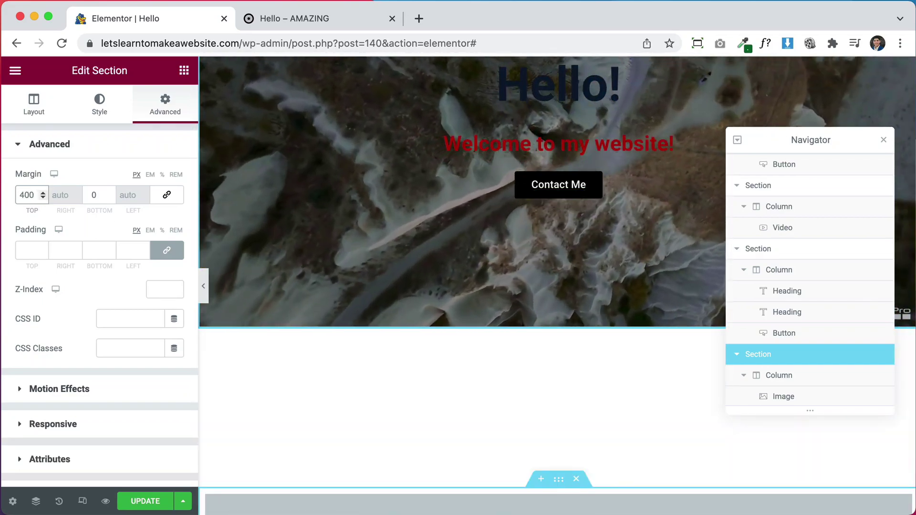
- Set the image section's top margin to 190 px after trying 200, 100 and 150 px, and close the Navigator
key(BackSpace)
text(2)
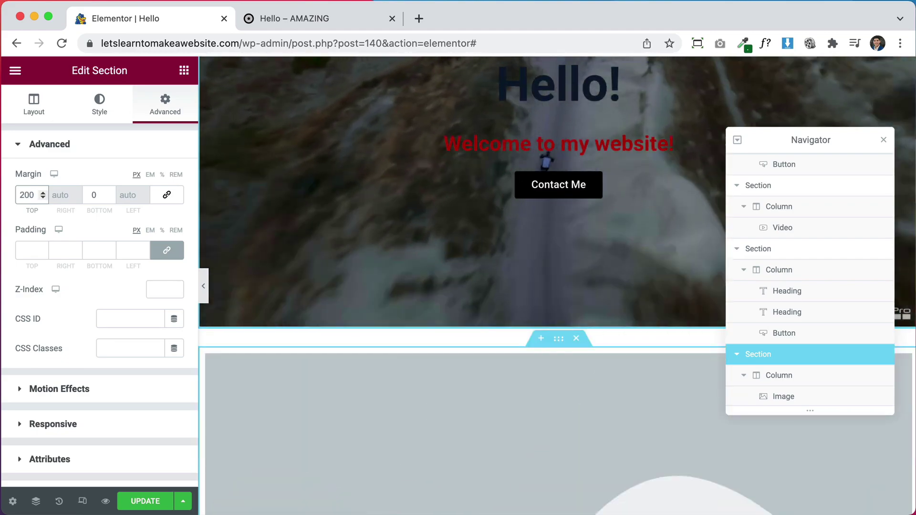
key(BackSpace)
key(BackSpace)
text(1)
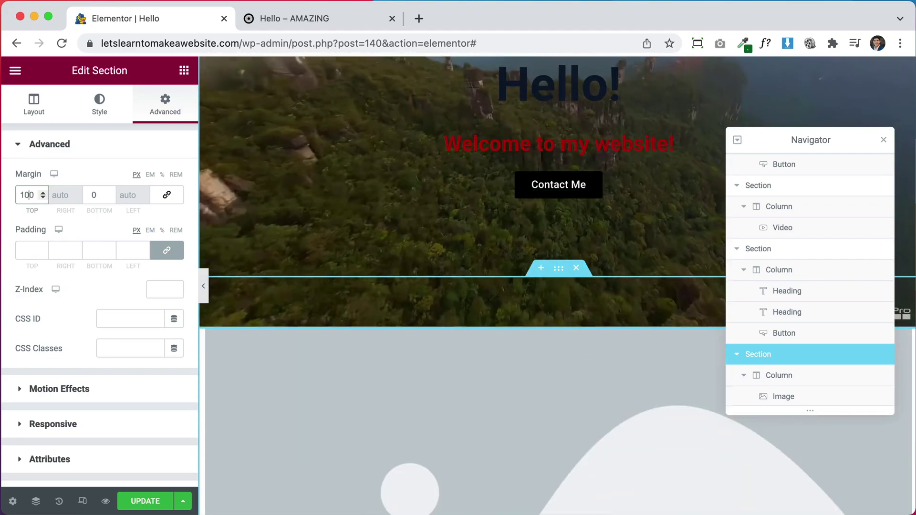
text(5)
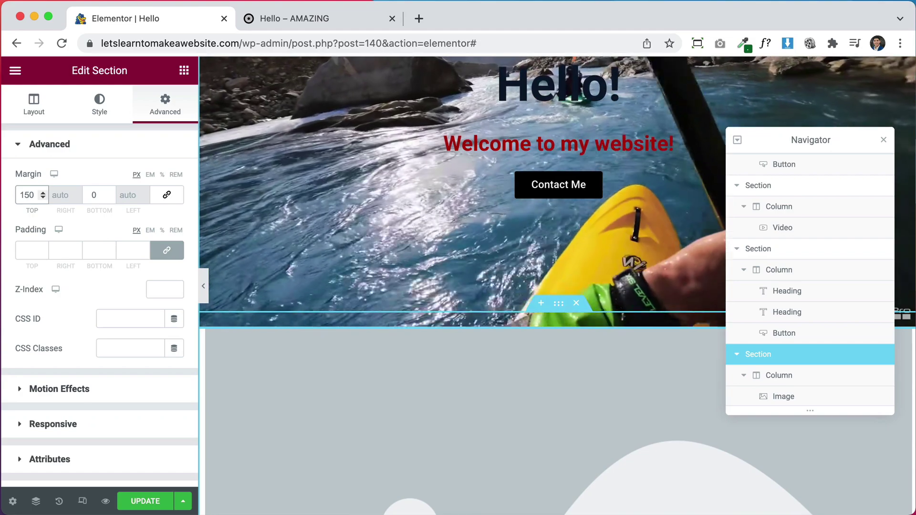
key(BackSpace)
text(9)
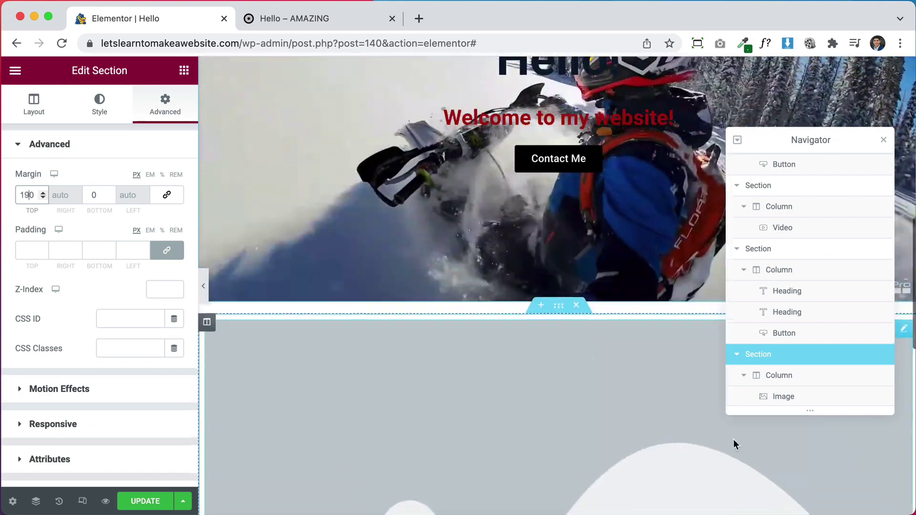
click(882, 139)
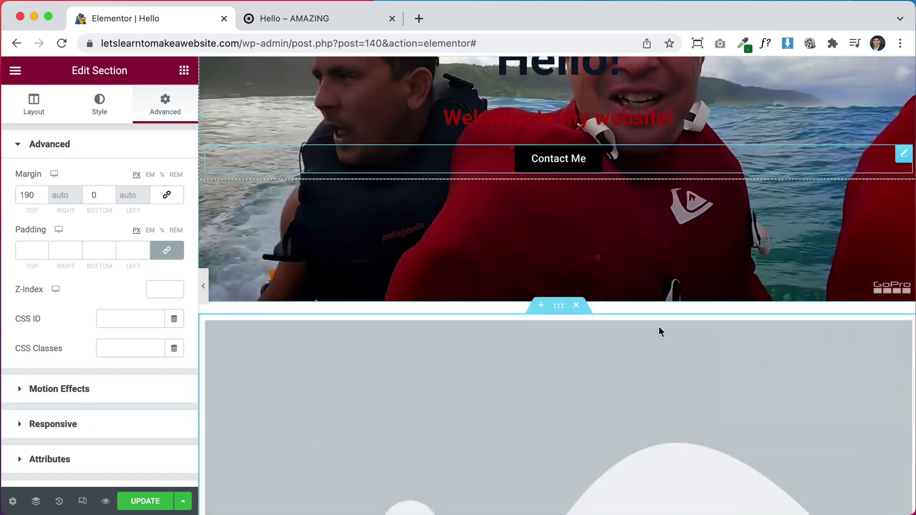
- Examine the spacing between the overlaid video section and the image section in the editor
scroll(599, 346, down, 8)
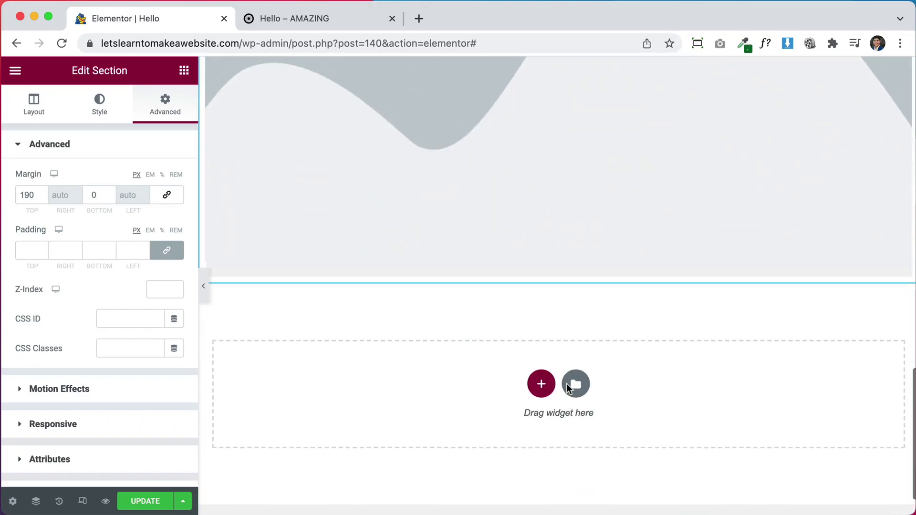
scroll(568, 389, up, 10)
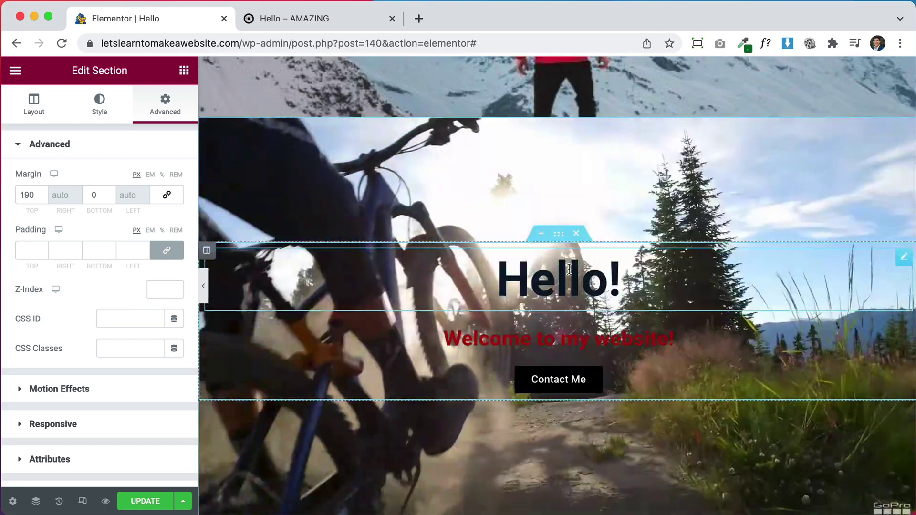
scroll(571, 390, down, 6)
scroll(571, 304, up, 5)
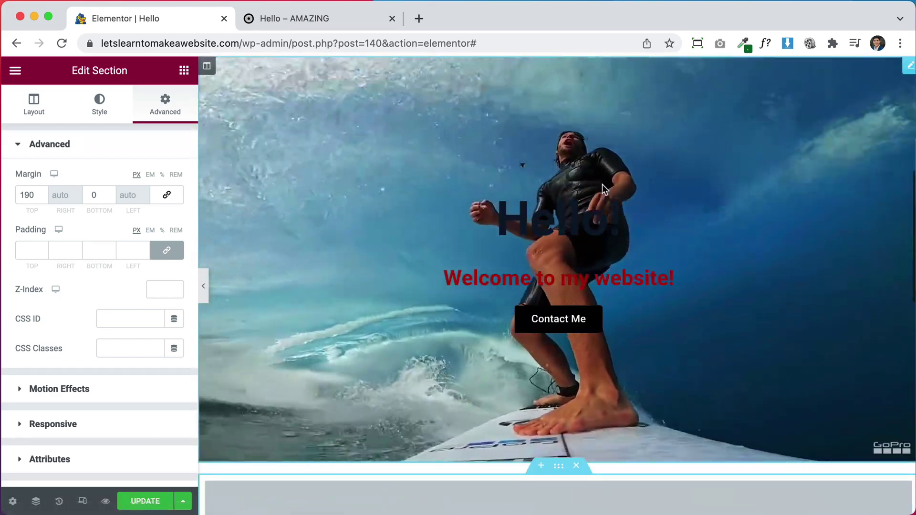
scroll(590, 275, down, 5)
scroll(510, 263, down, 1)
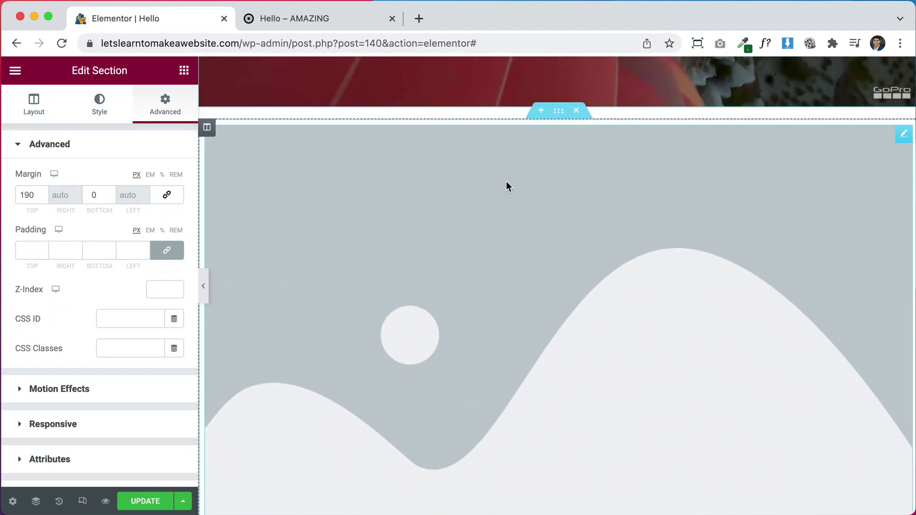
scroll(507, 186, down, 7)
scroll(671, 313, up, 7)
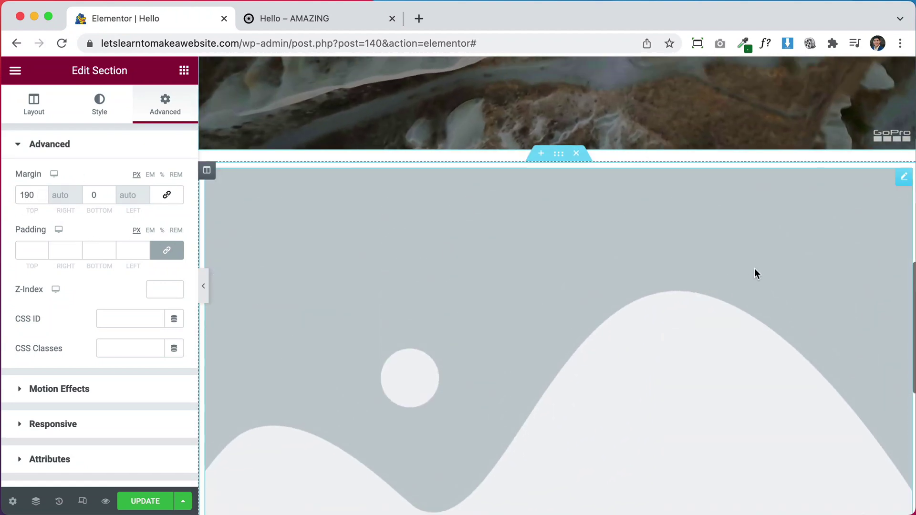
- Replace the placeholder image below the video with a Heading widget
click(757, 269)
right_click(757, 269)
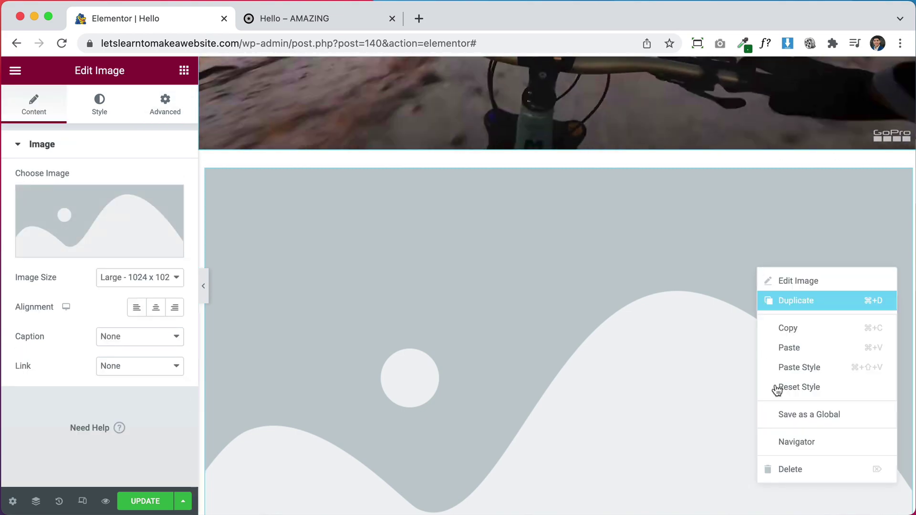
key(Delete)
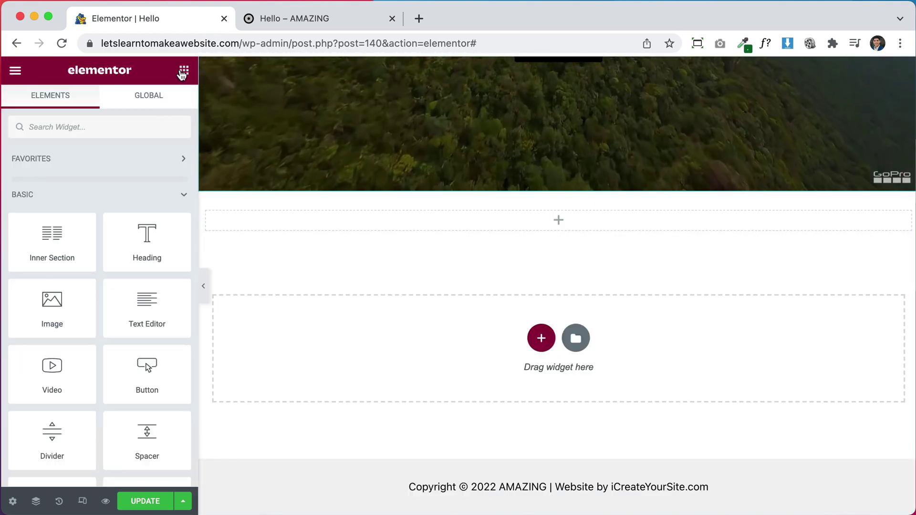
drag(273, 228, 273, 230)
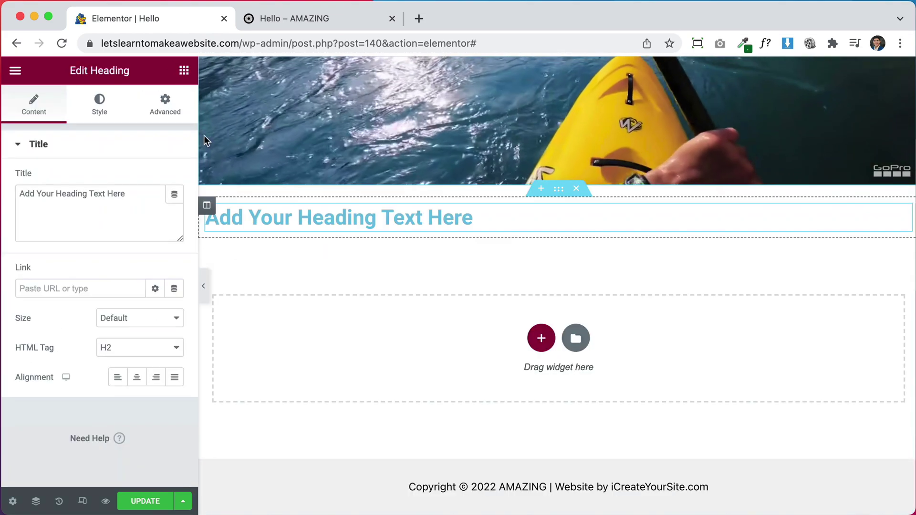
- Add a second column beside the new heading and place a Button widget in it
click(207, 206)
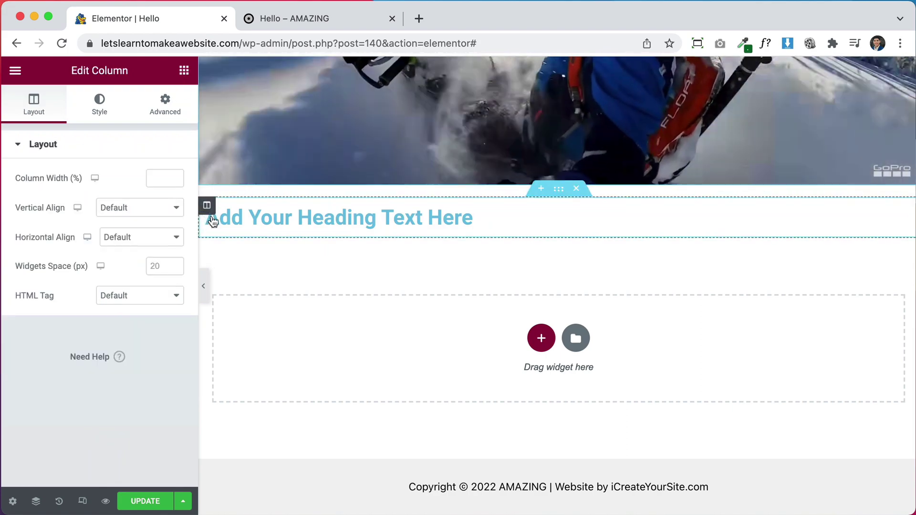
click(183, 71)
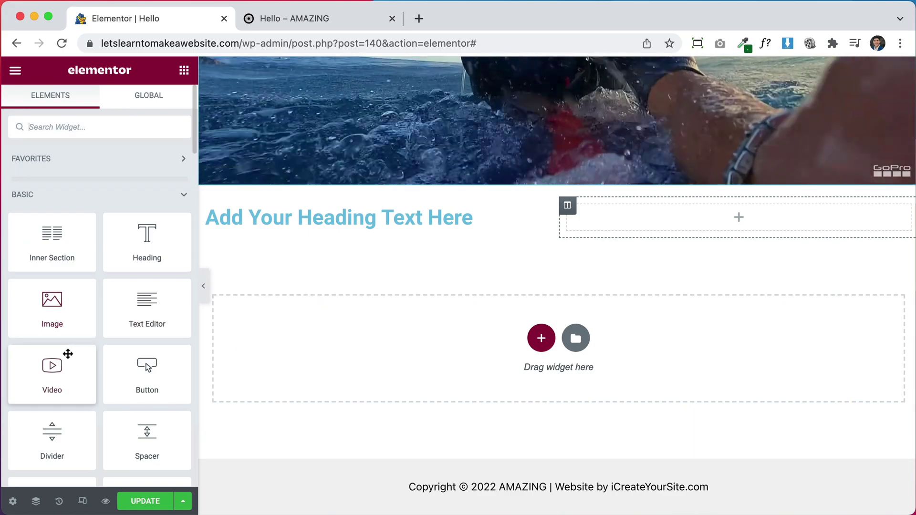
drag(117, 390, 632, 182)
drag(695, 227, 697, 228)
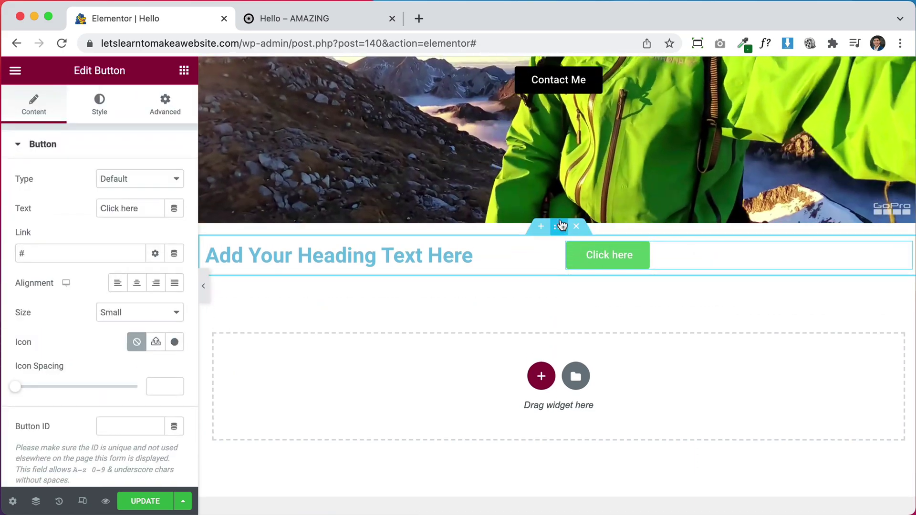
- Update the page and examine the video section and the heading and button row in the page preview
scroll(545, 236, up, 5)
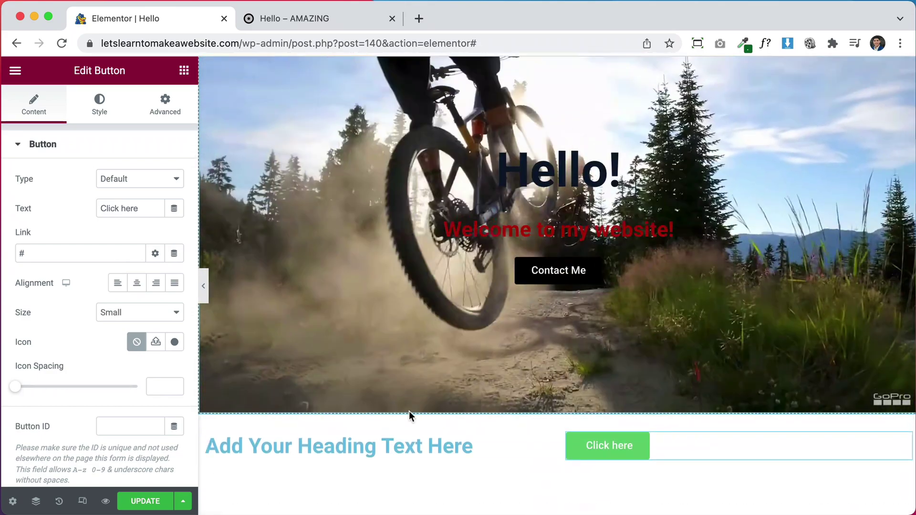
scroll(408, 411, up, 4)
scroll(410, 416, up, 7)
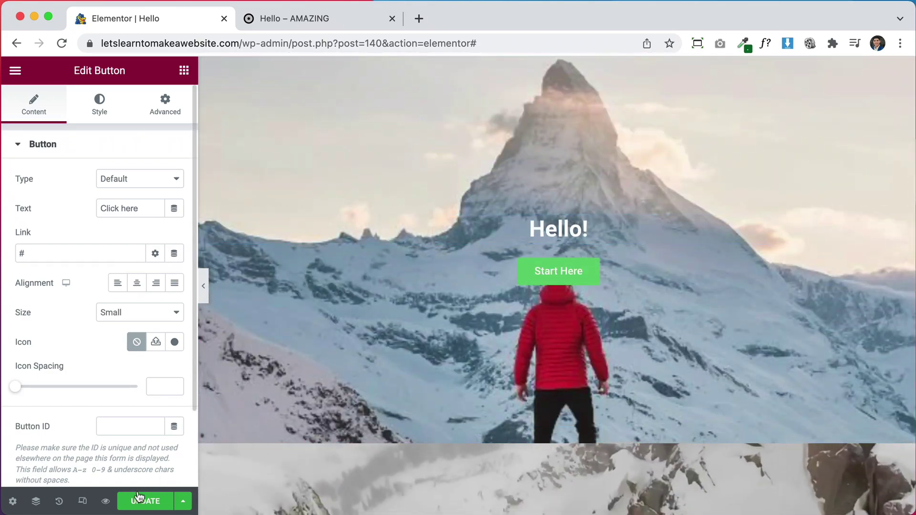
click(284, 18)
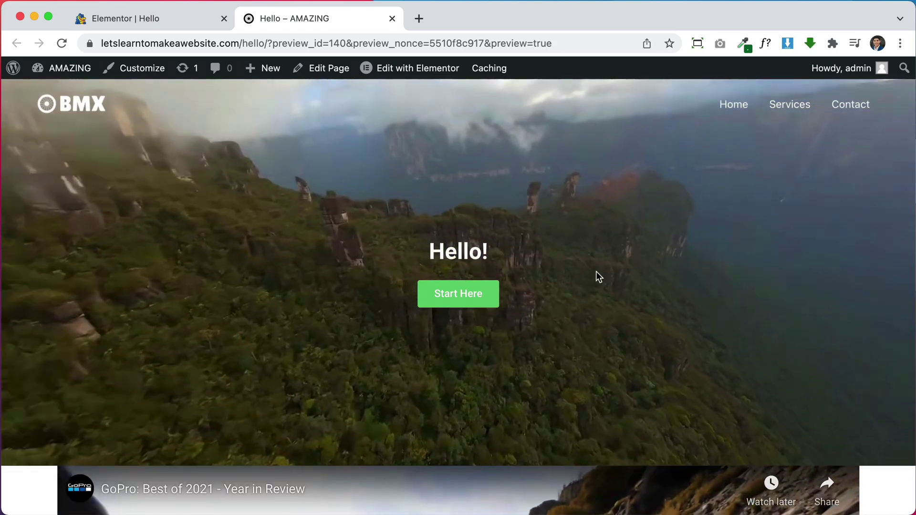
scroll(597, 259, down, 10)
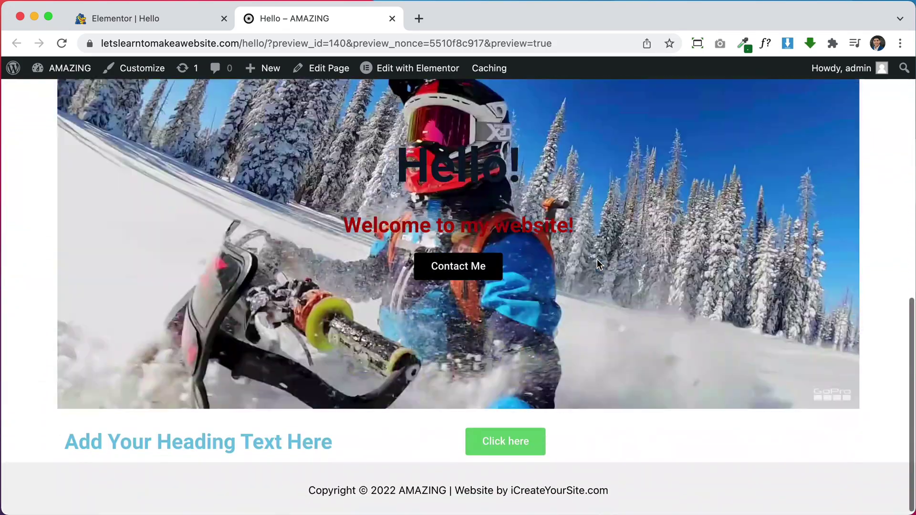
scroll(596, 259, up, 5)
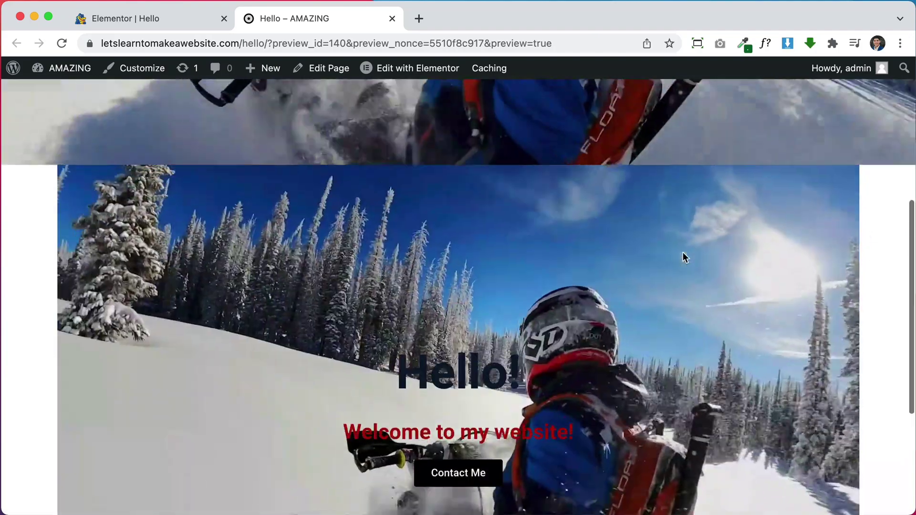
scroll(682, 252, down, 3)
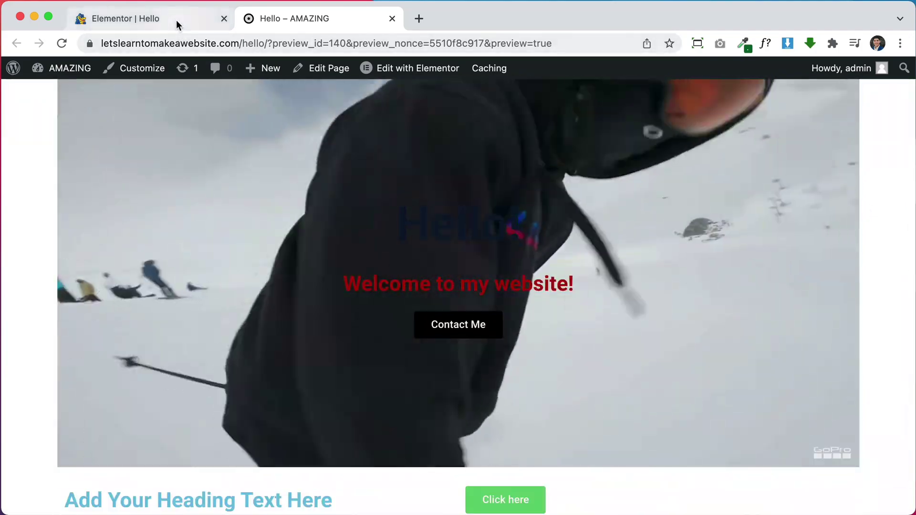
- Set the YouTube video section's content width to Full Width in the editor and update the page
click(176, 20)
scroll(556, 280, down, 6)
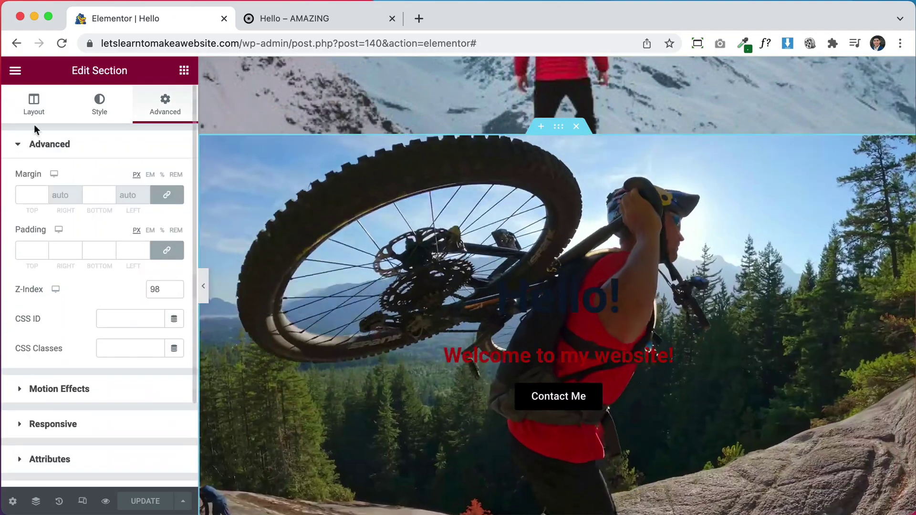
click(32, 111)
click(116, 181)
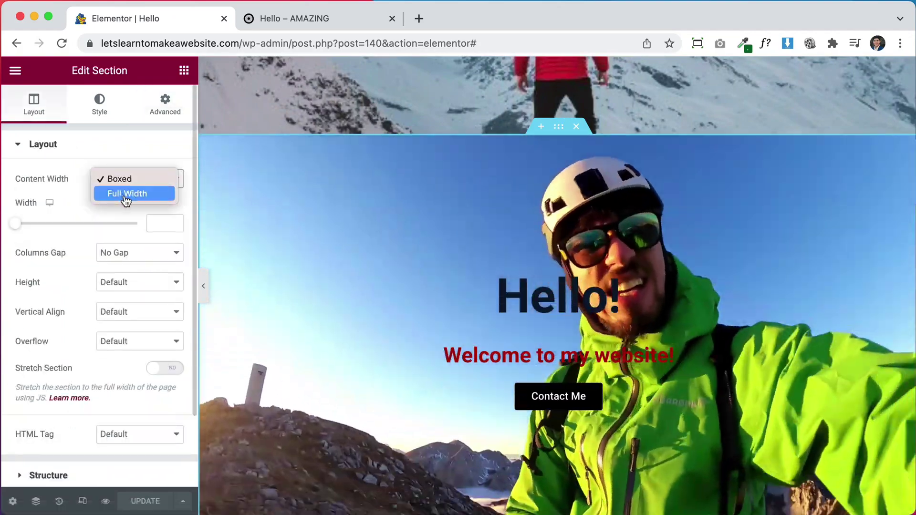
click(123, 195)
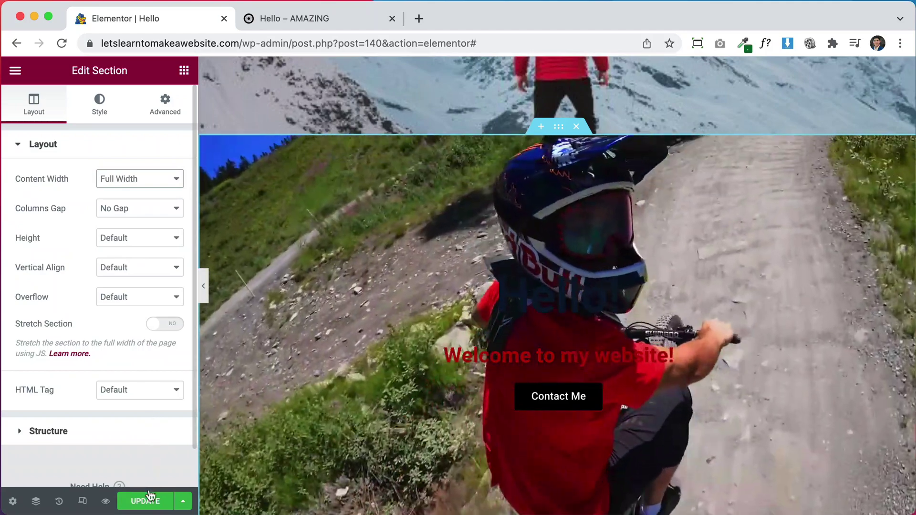
click(152, 499)
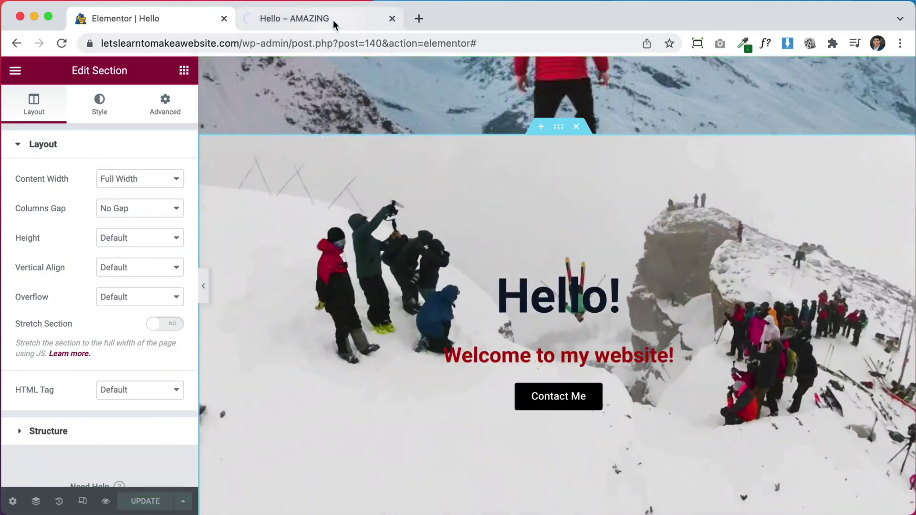
- Examine the video section's width and its overlaid headings and contact button in the page preview
click(333, 20)
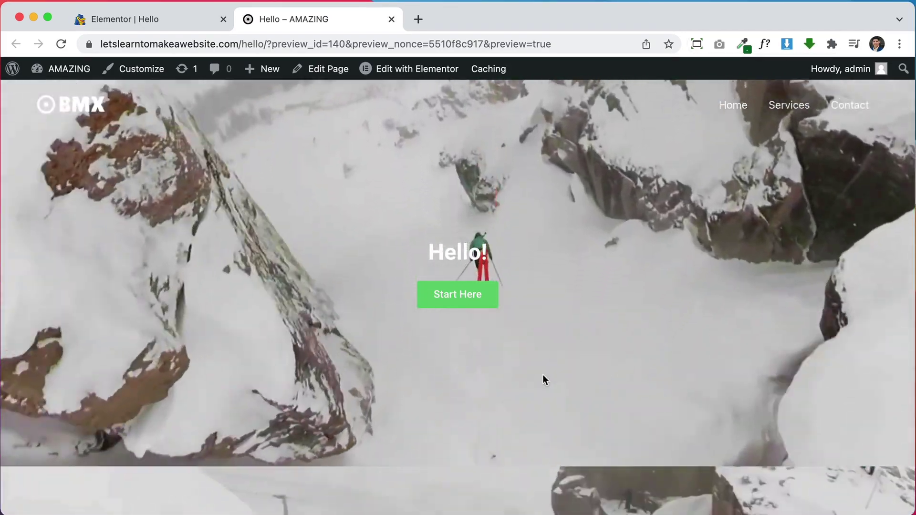
scroll(651, 337, down, 8)
scroll(651, 338, down, 2)
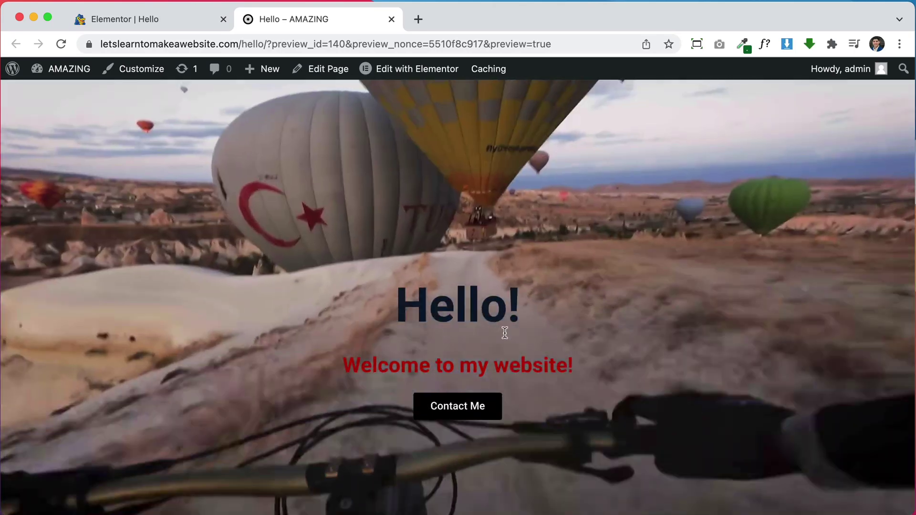
scroll(534, 348, down, 1)
scroll(565, 359, down, 2)
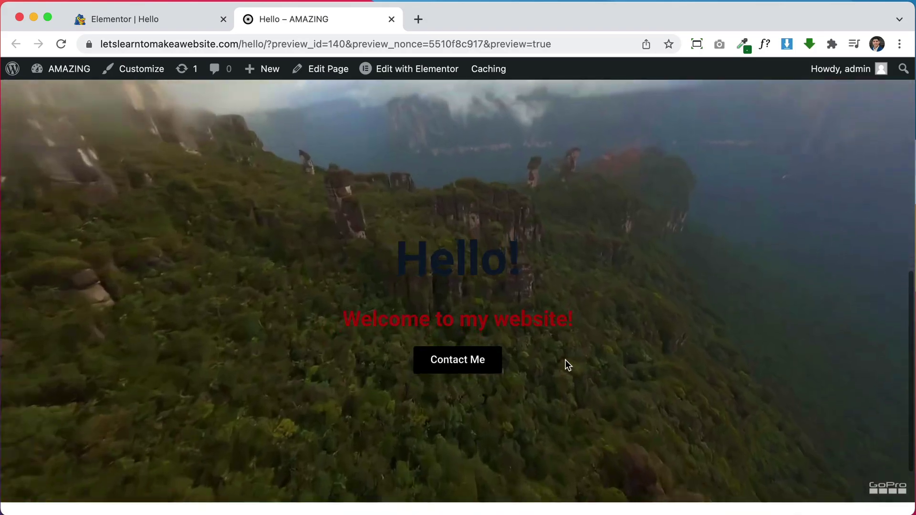
scroll(284, 287, up, 1)
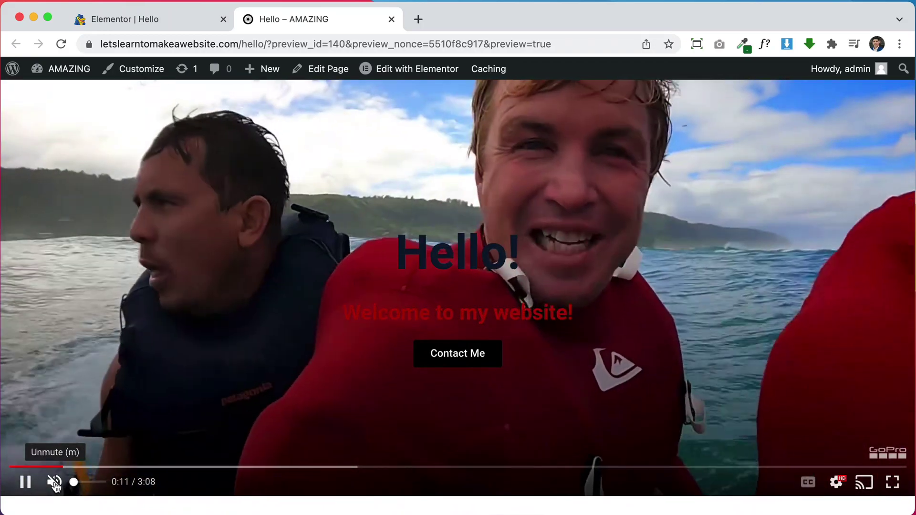
- Test the YouTube video's sound in the preview by unmuting it and muting it again
click(54, 482)
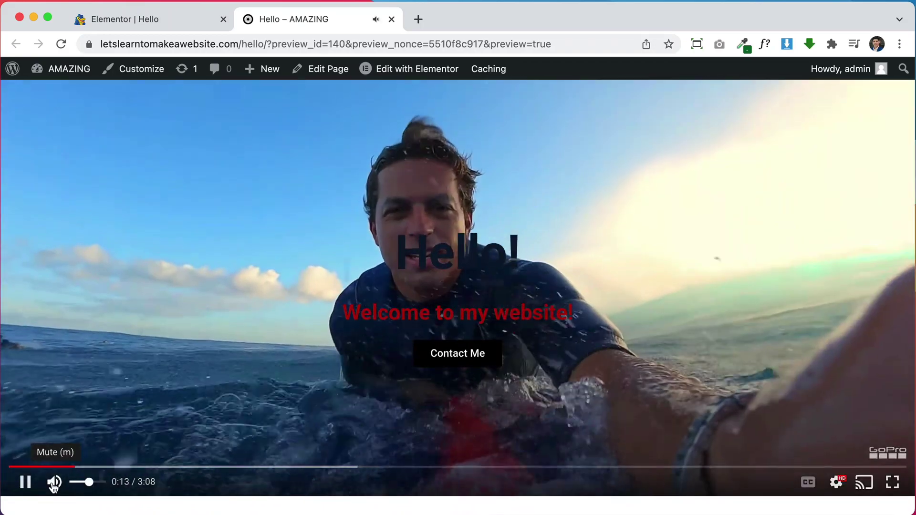
click(54, 483)
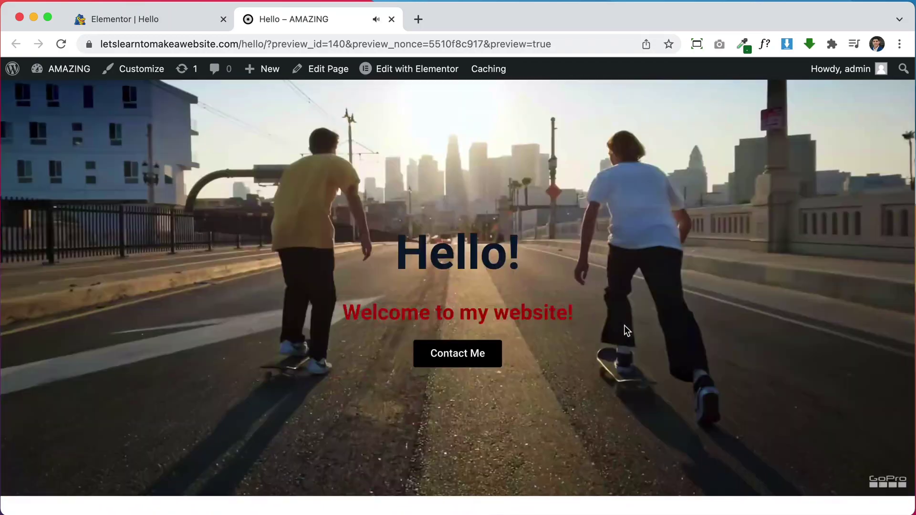
scroll(623, 325, up, 2)
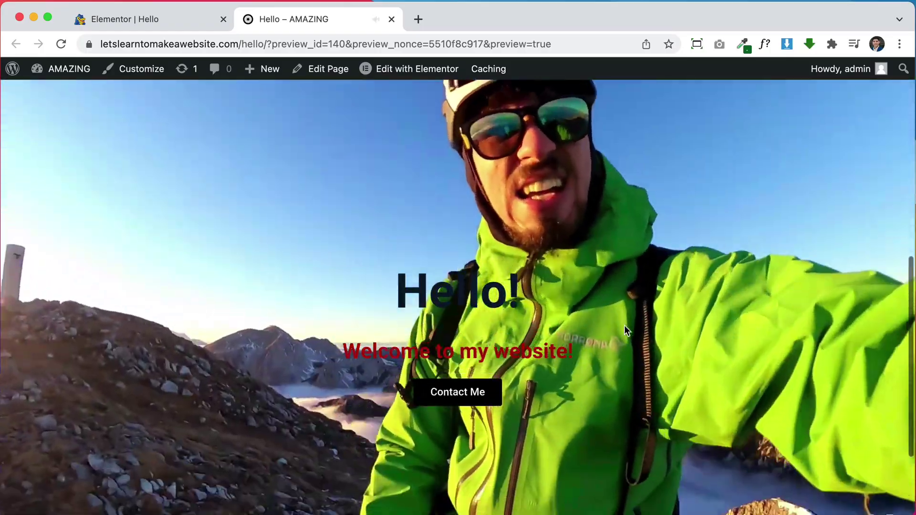